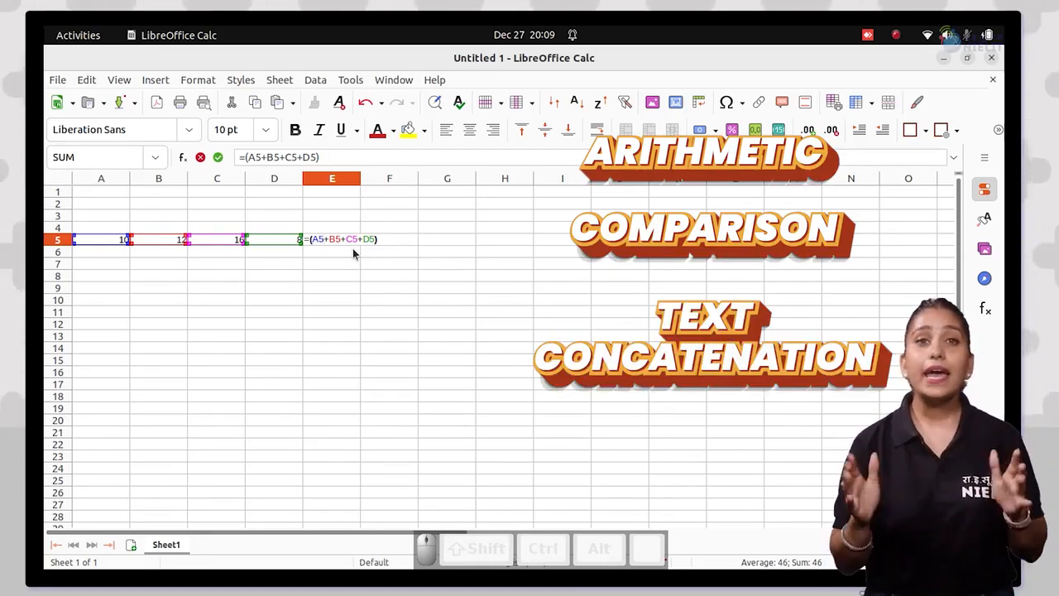
Replace the addition operators in the E5 formula with subtraction so it reads =(A5-B5-C5-D5)
key(BackSpace)
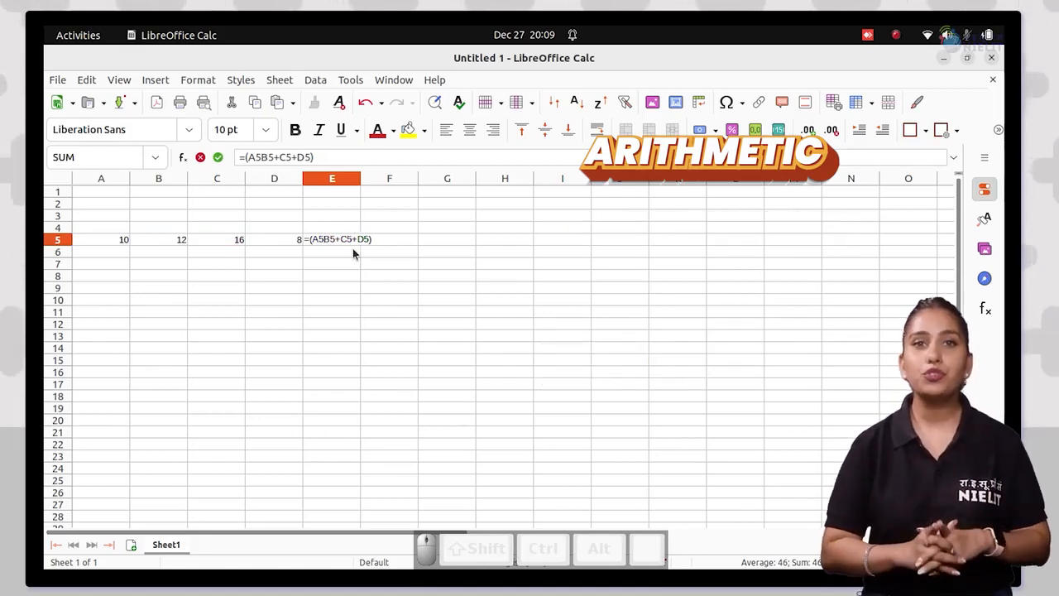
text(-)
key(Right)
key(Right)
key(Right)
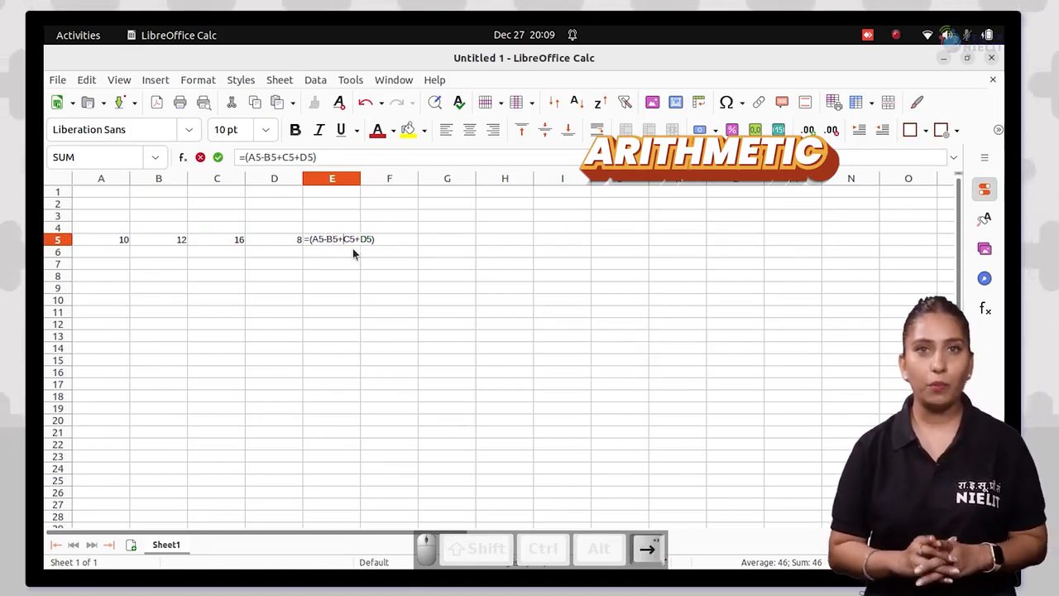
key(BackSpace)
text(-)
key(Right)
key(Right)
key(Right)
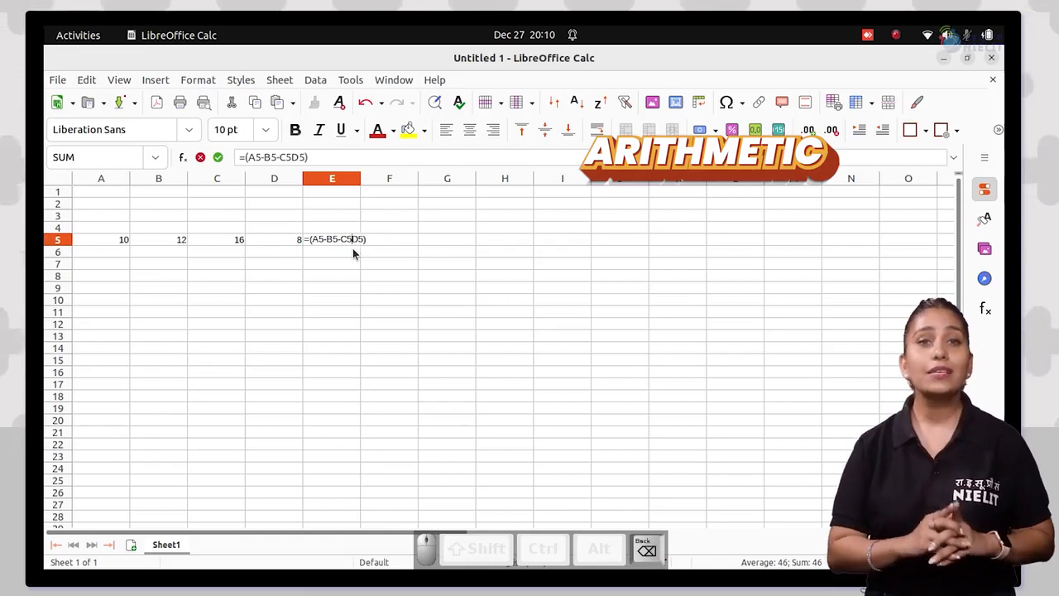
key(Return)
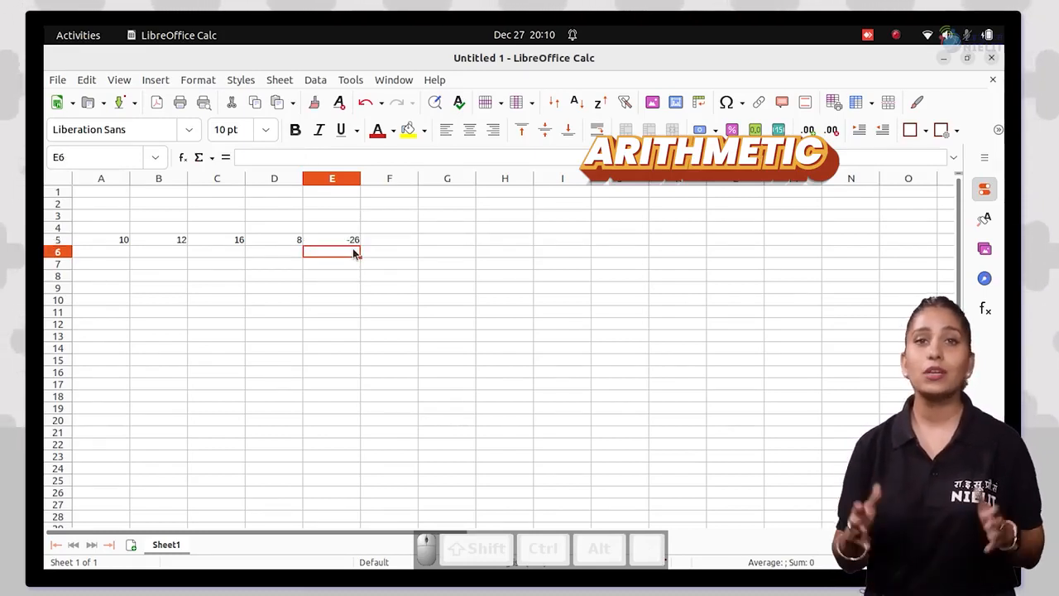
Edit the formula in E5 to remove the minus operator between A5 and B5
double_click(346, 238)
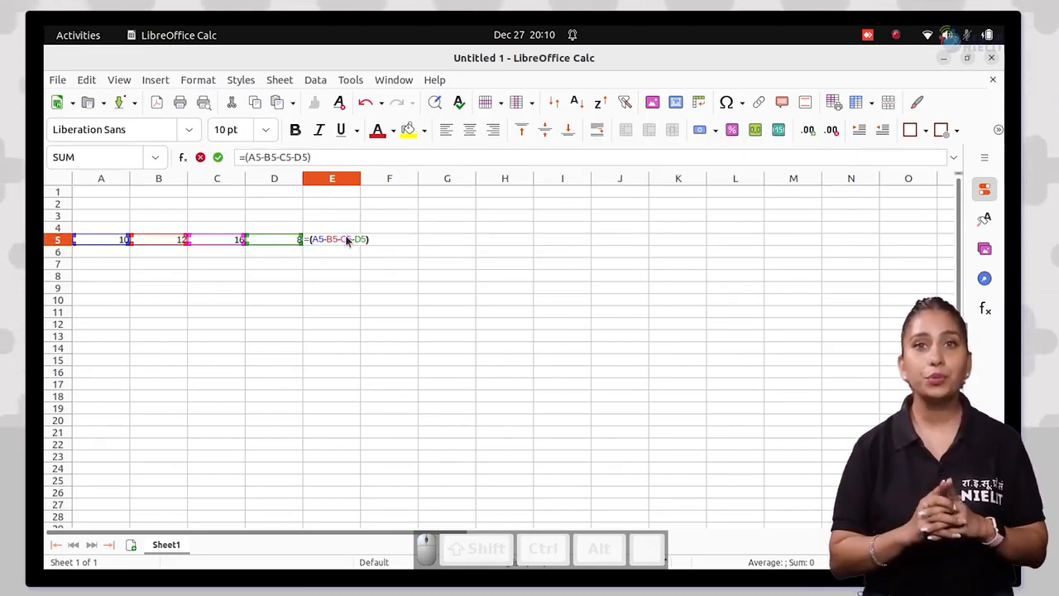
key(Left)
key(Left)
key(Num_Lock)
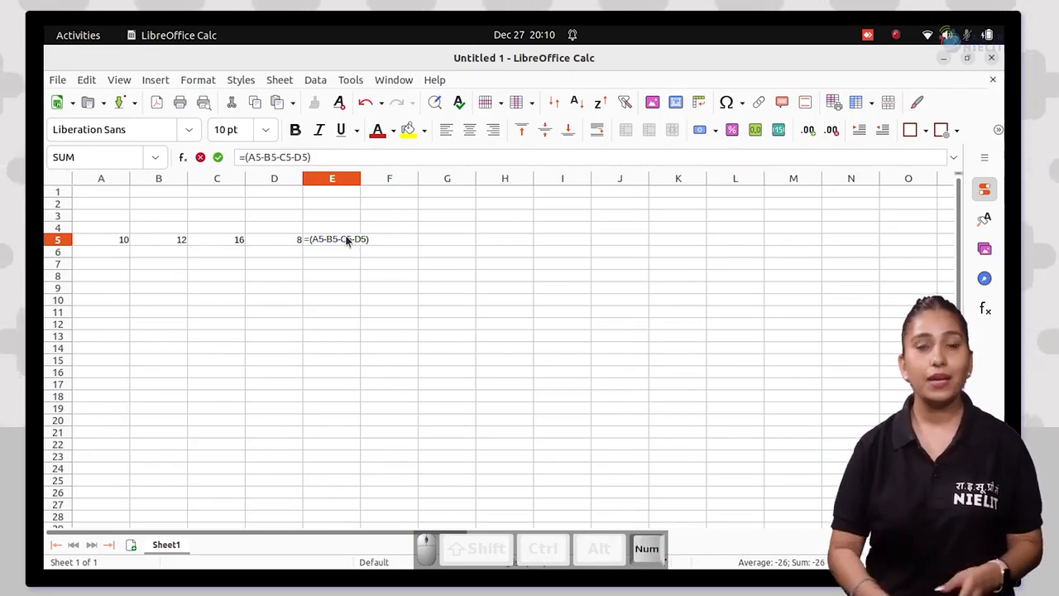
key(BackSpace)
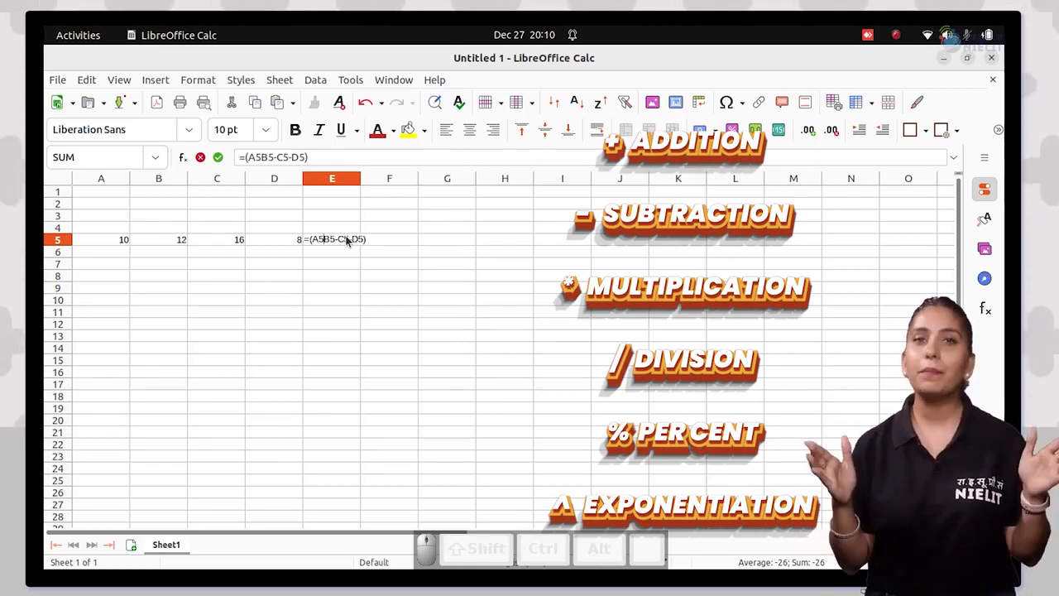
Enter the comparison formula =(A5>B5) in cell E5
text(A)
text(5)
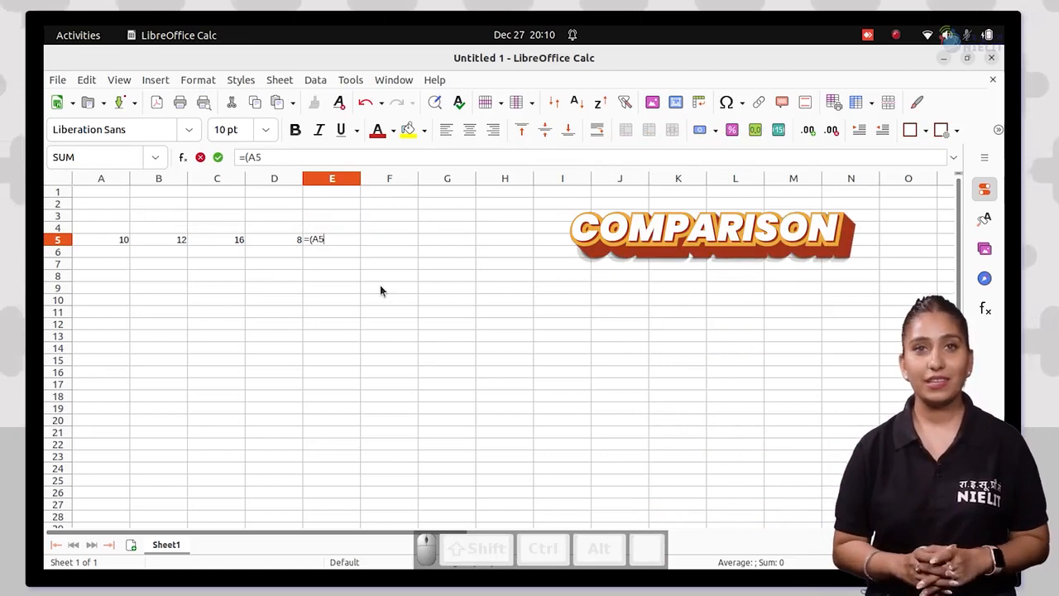
text(>B5)
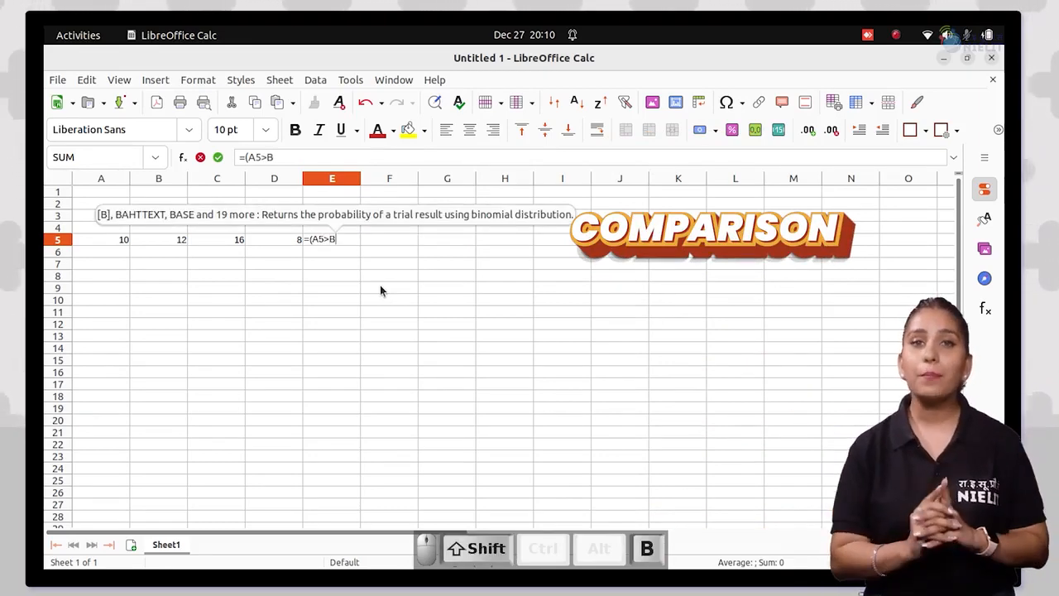
text())
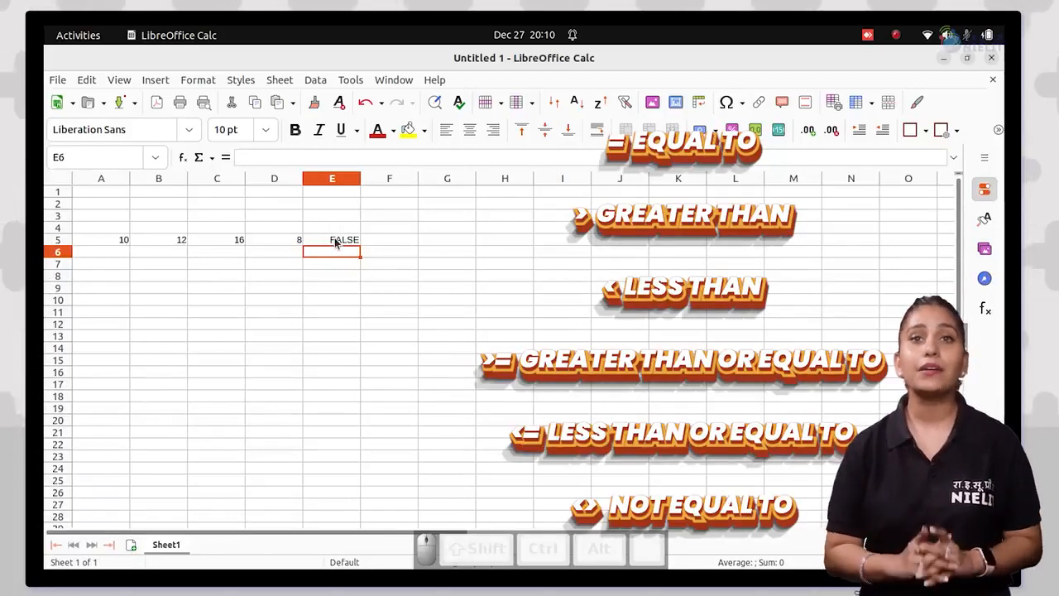
click(335, 241)
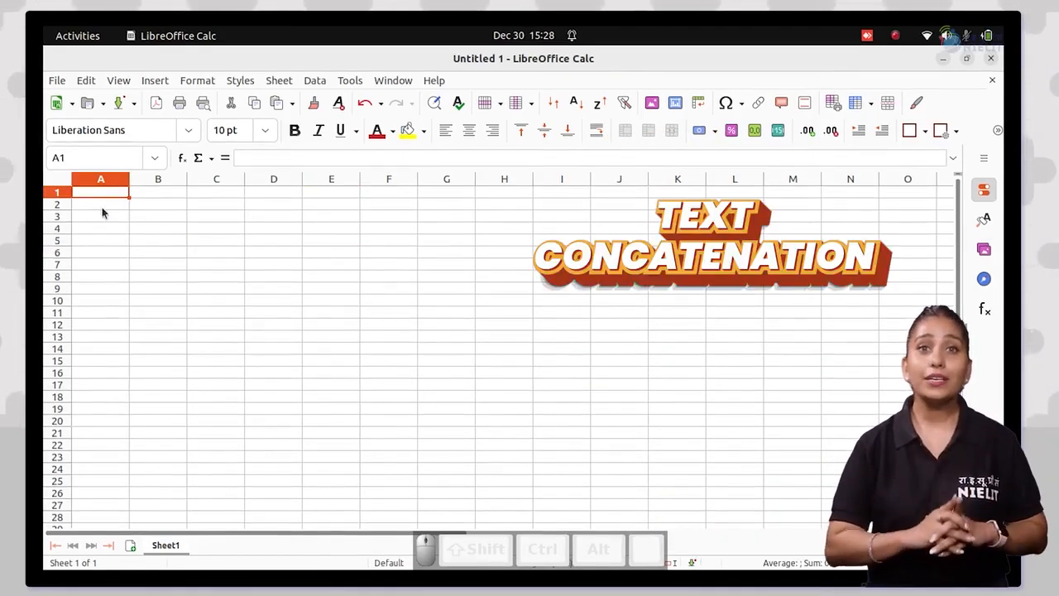
Enter Hello in A2, World in B2 and an exclamation mark in C2
click(102, 206)
text(Hello)
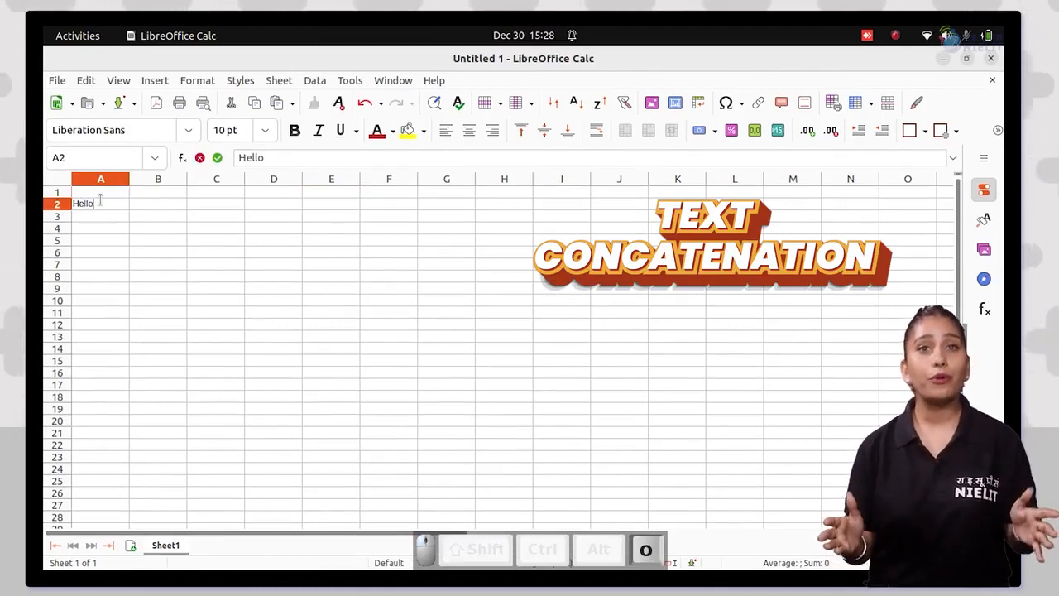
key(Tab)
text(World)
key(Tab)
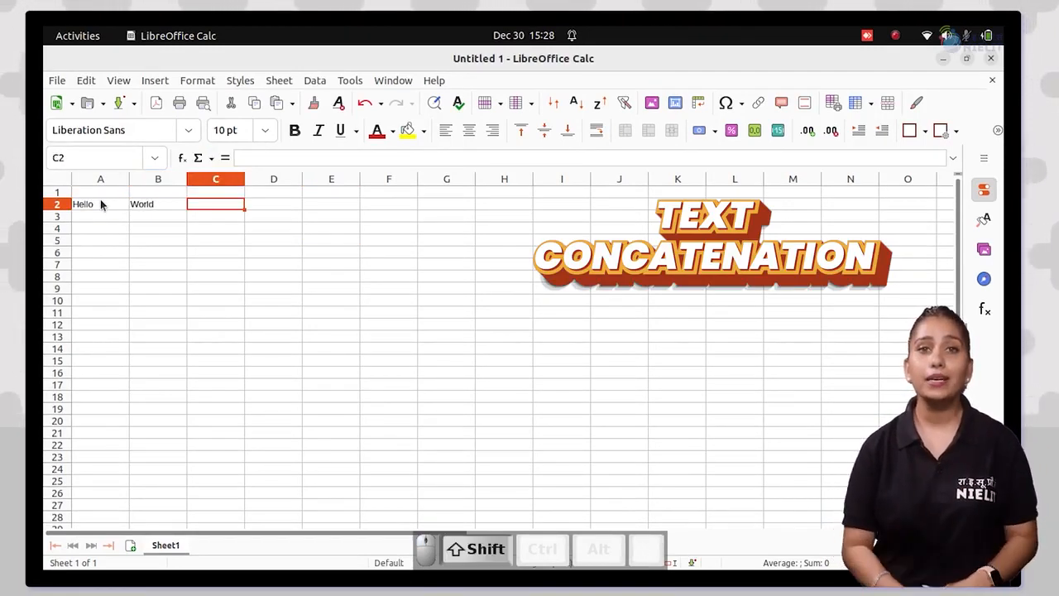
text(!)
key(Tab)
Enter the concatenation formula =A2&" "&B2&C2 in cell E2
key(Tab)
text(=A2)
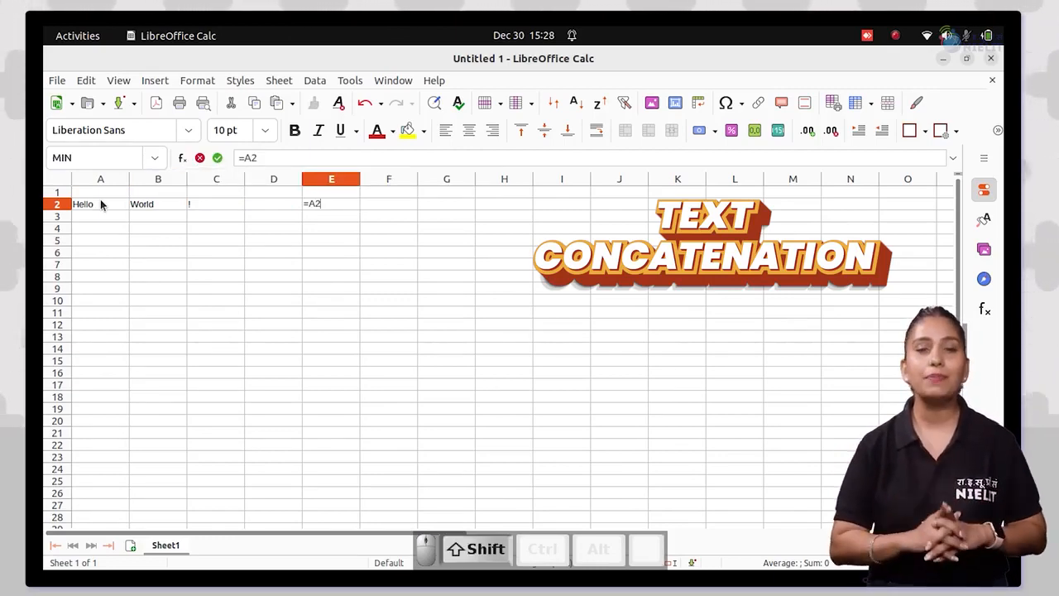
text(&" ")
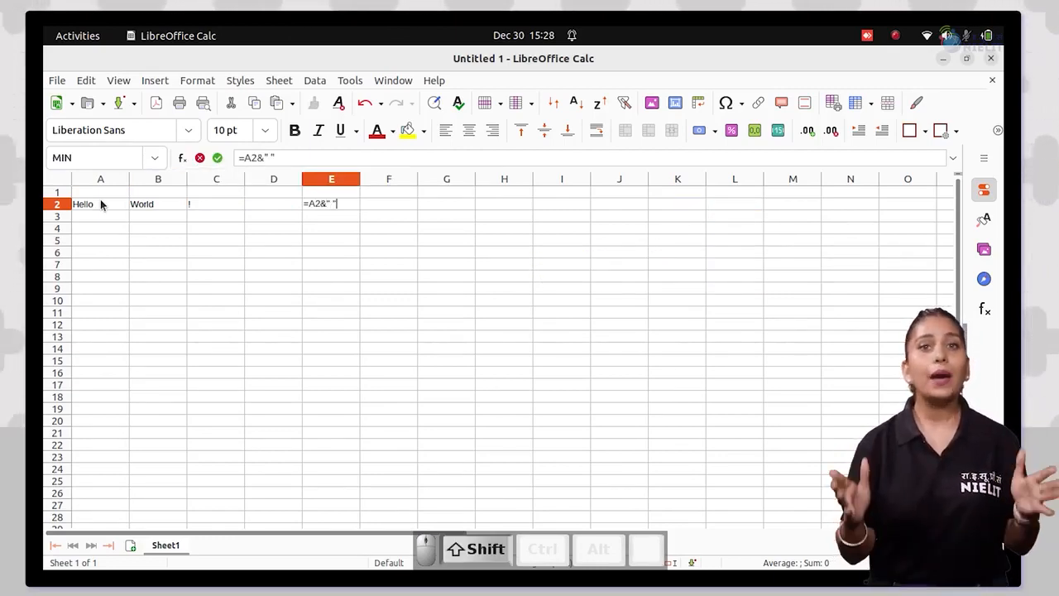
text(&B2)
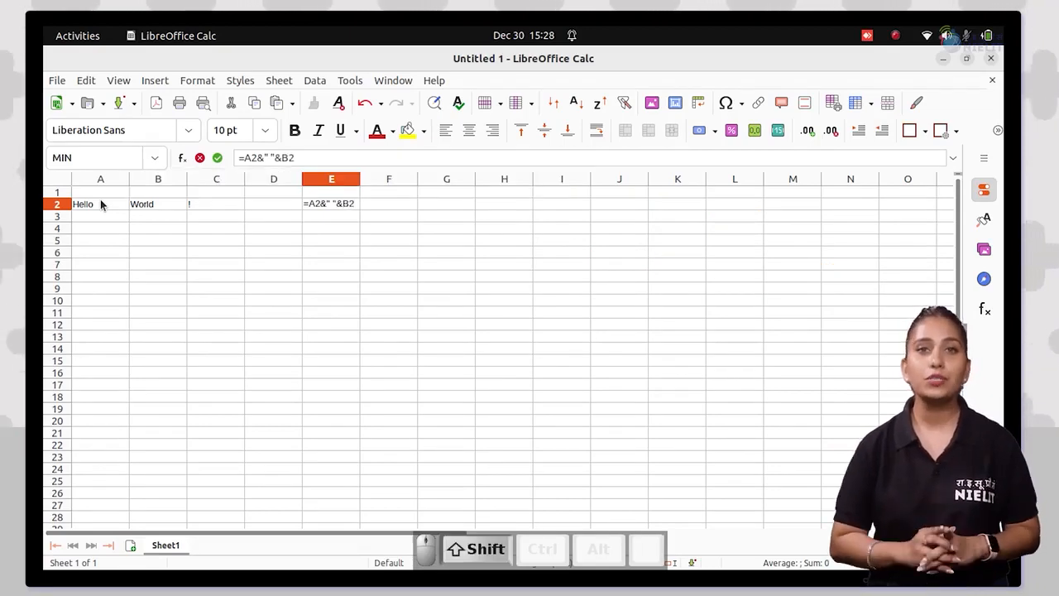
text(&C2)
key(Return)
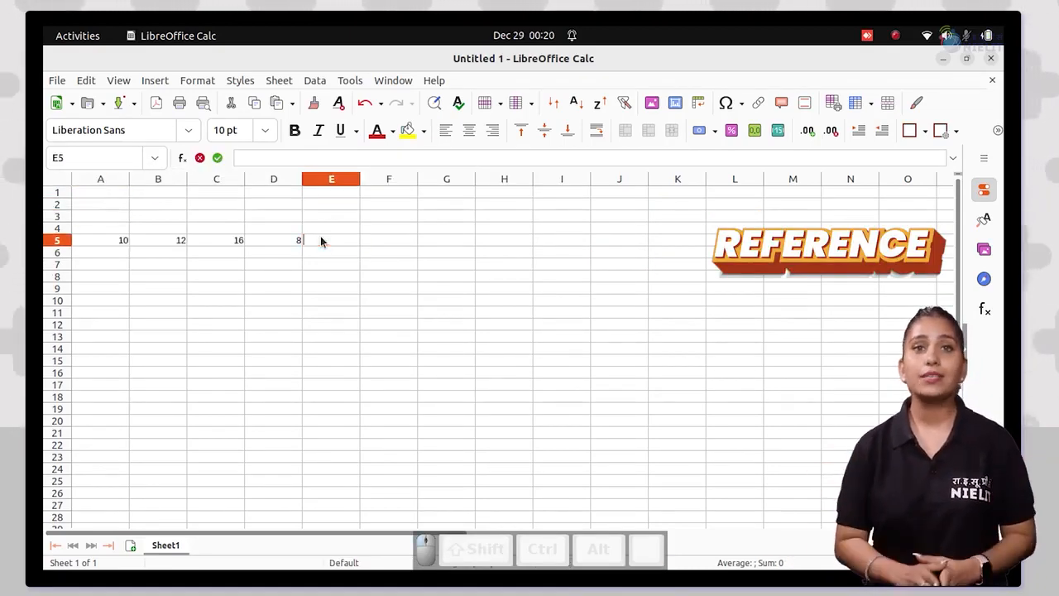
Enter the range formula =(SUM(A5:D5)) in cell E5
text(+)
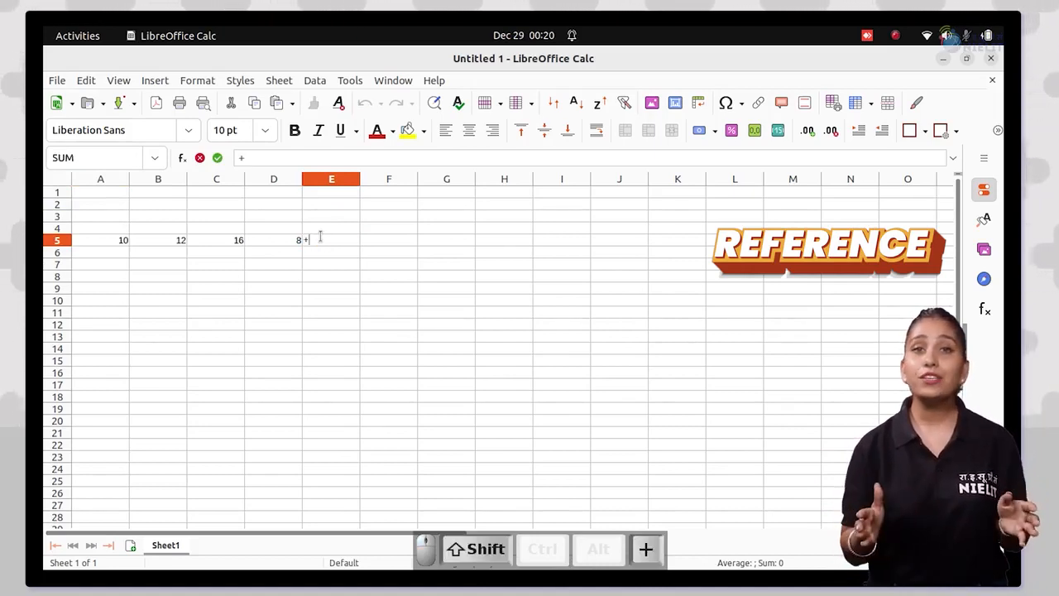
key(BackSpace)
text(=)
key(BackSpace)
text(=)
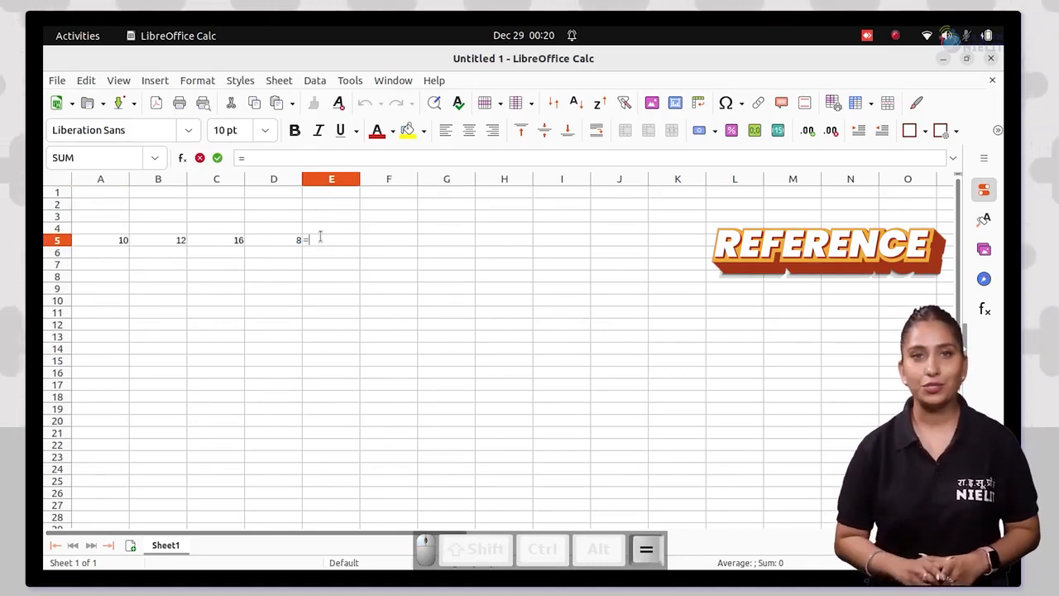
text((Su)
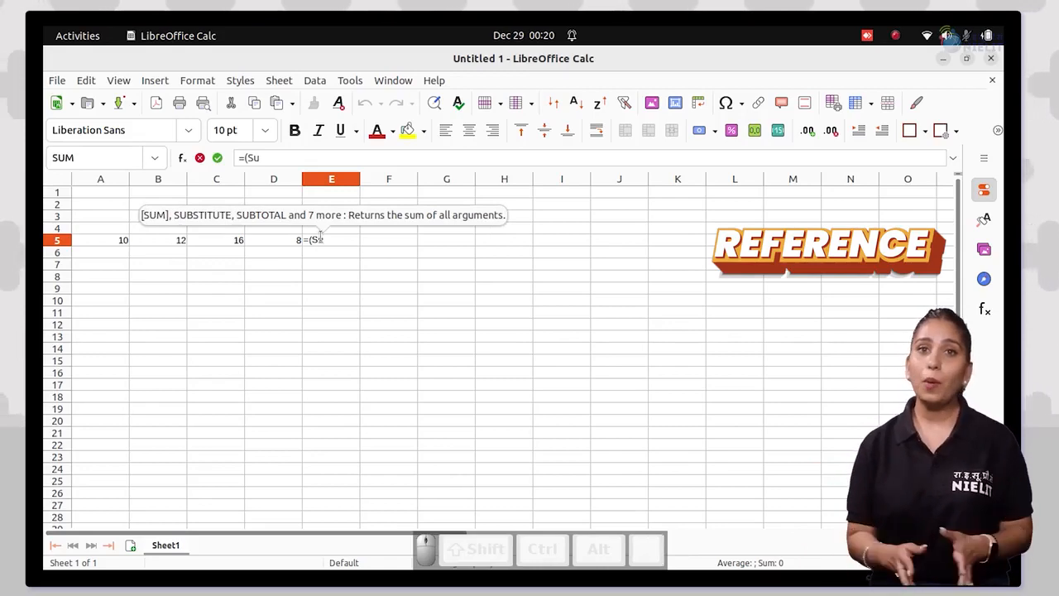
key(BackSpace)
text(UM)
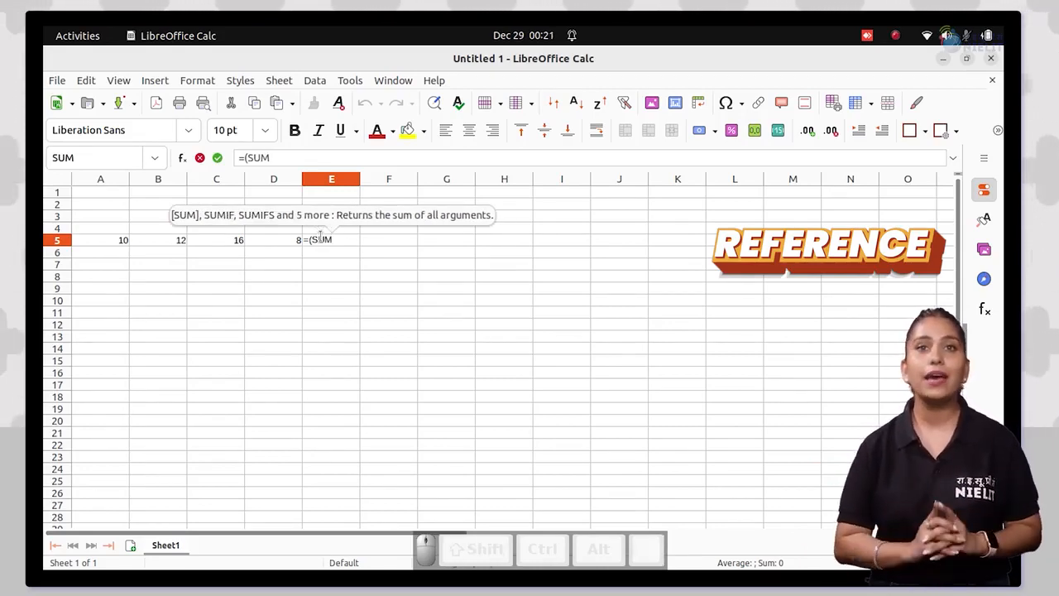
text(()
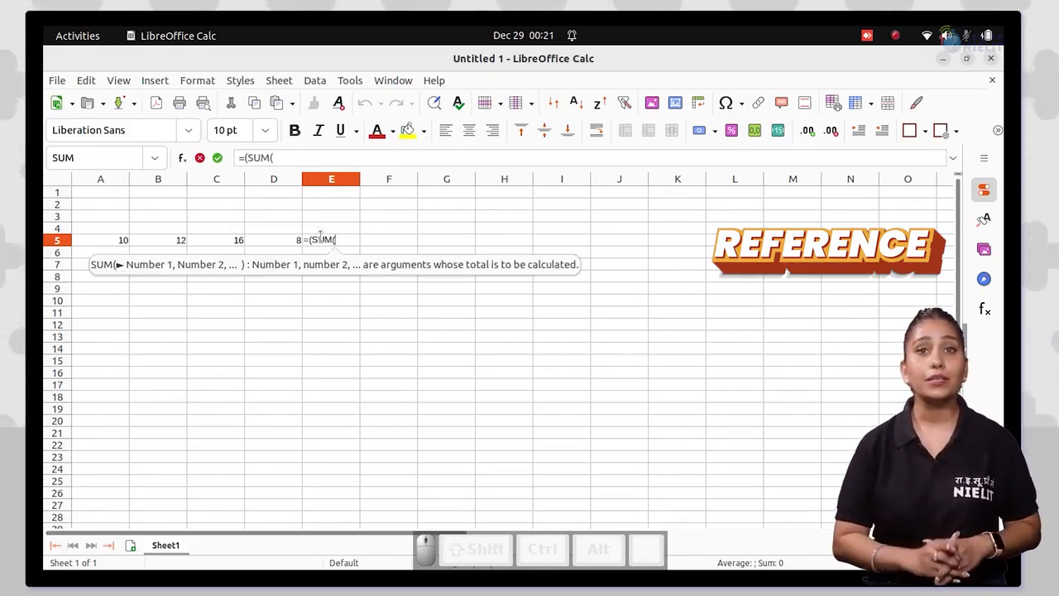
text(A5)
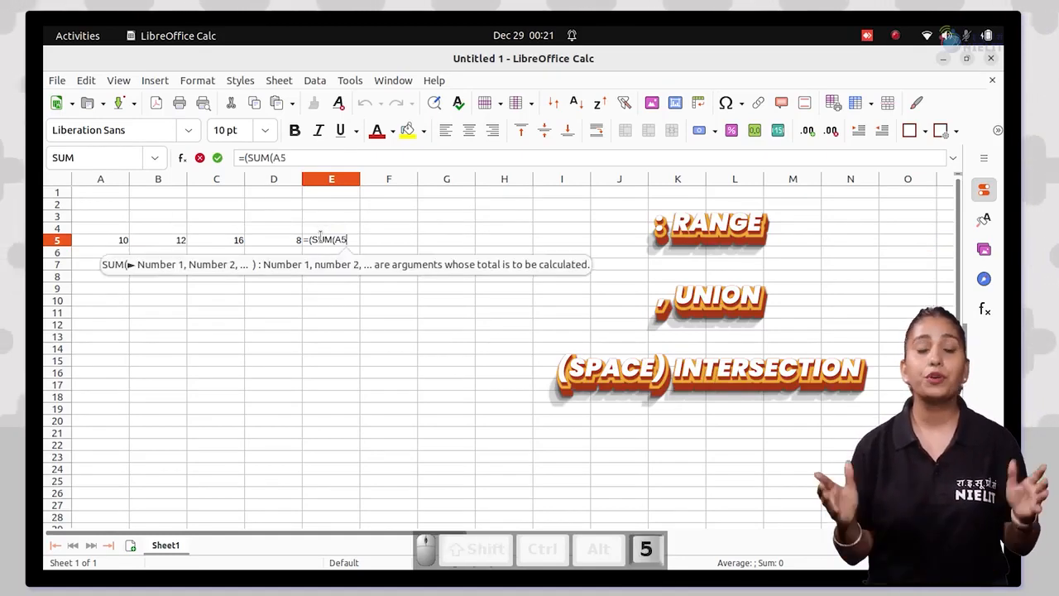
text(:D5)))
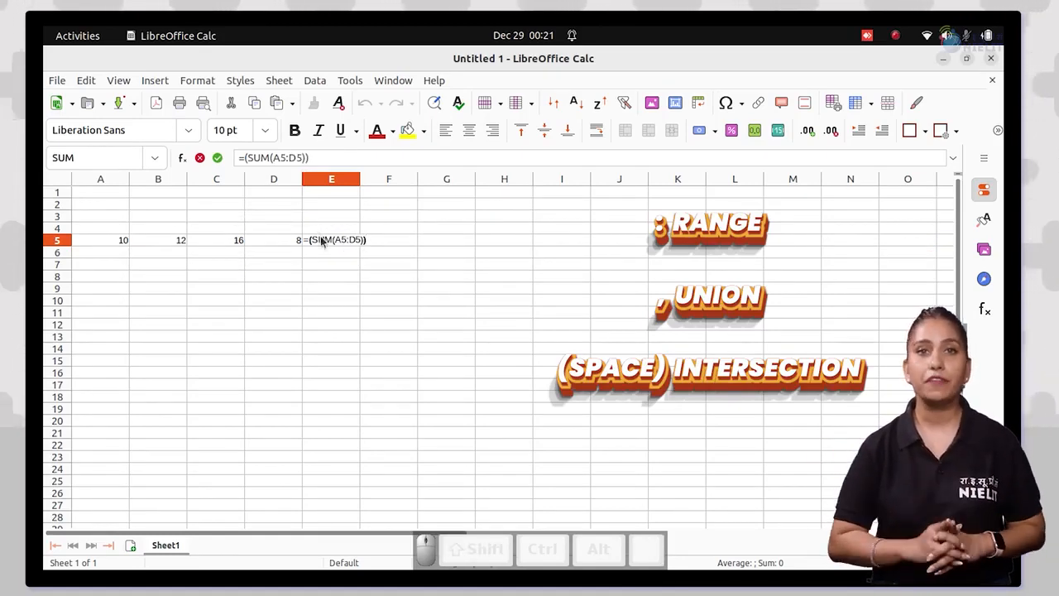
key(Return)
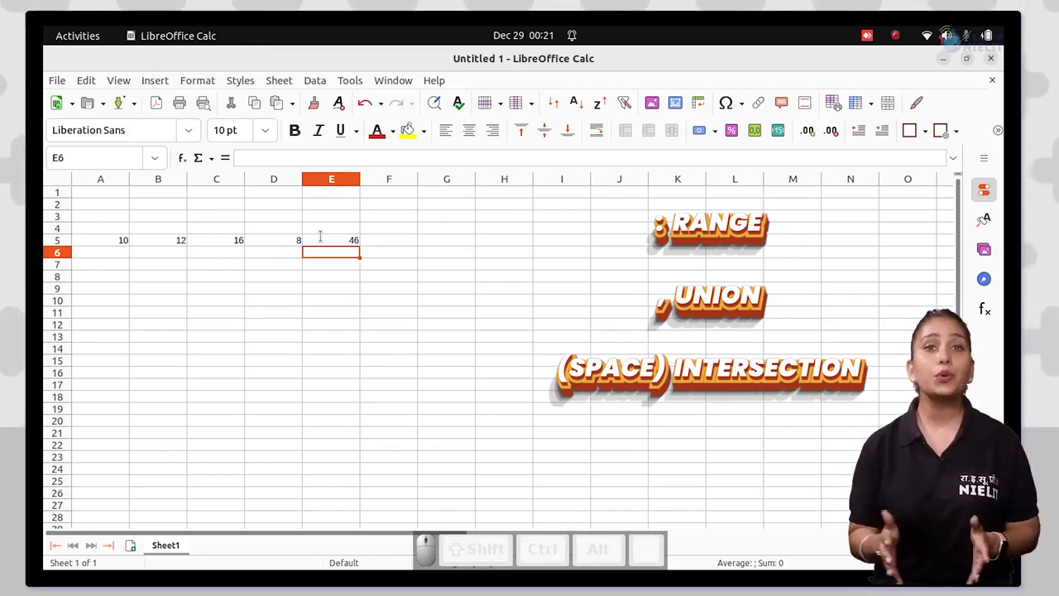
Replace the range operator in the E5 formula with a comma so it reads =(SUM(A5,D5))
click(346, 239)
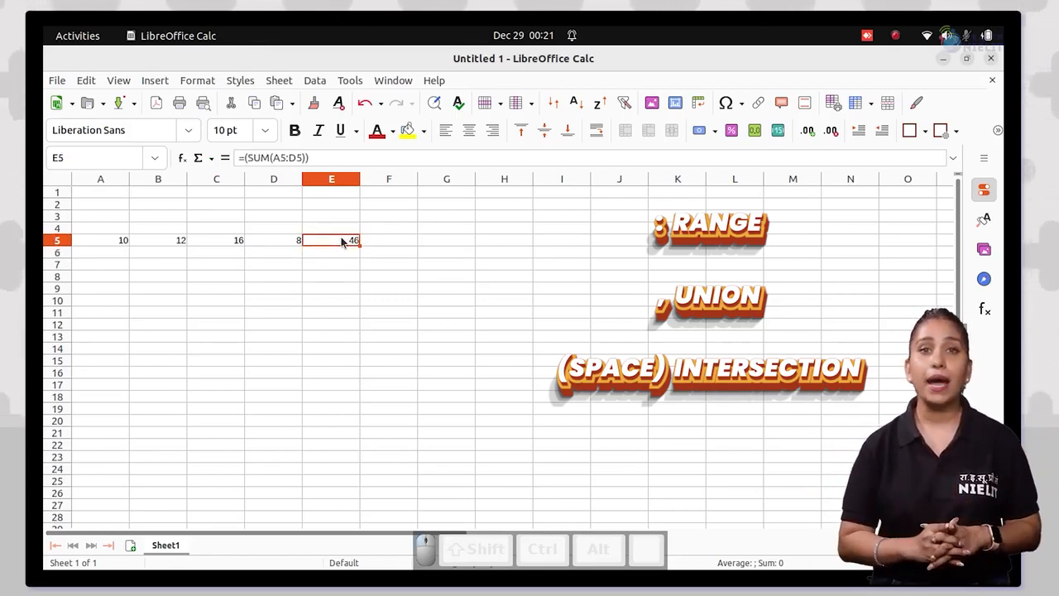
double_click(341, 237)
key(Right)
key(Right)
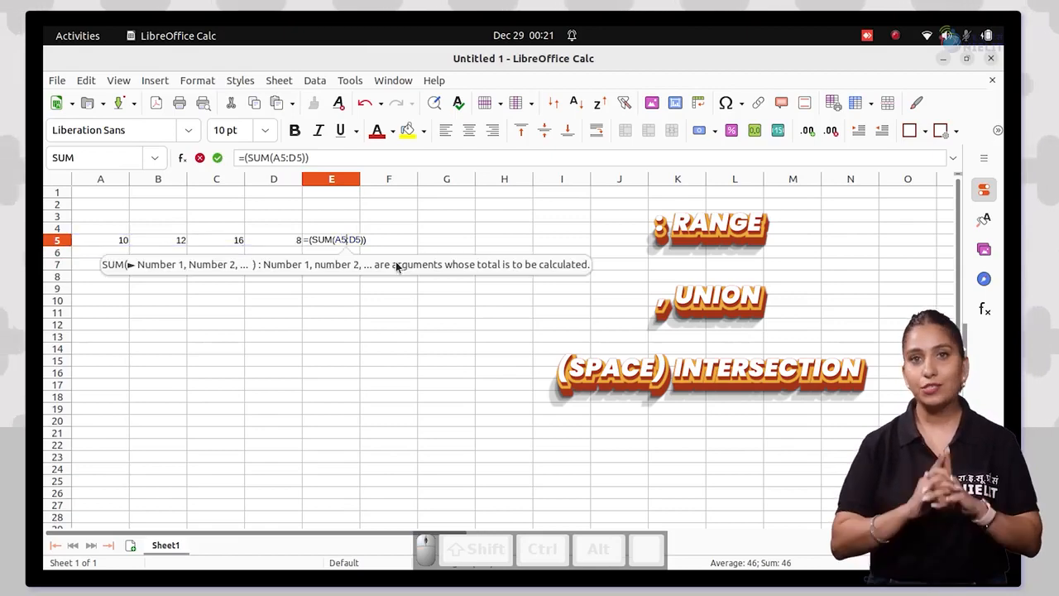
key(BackSpace)
text(,)
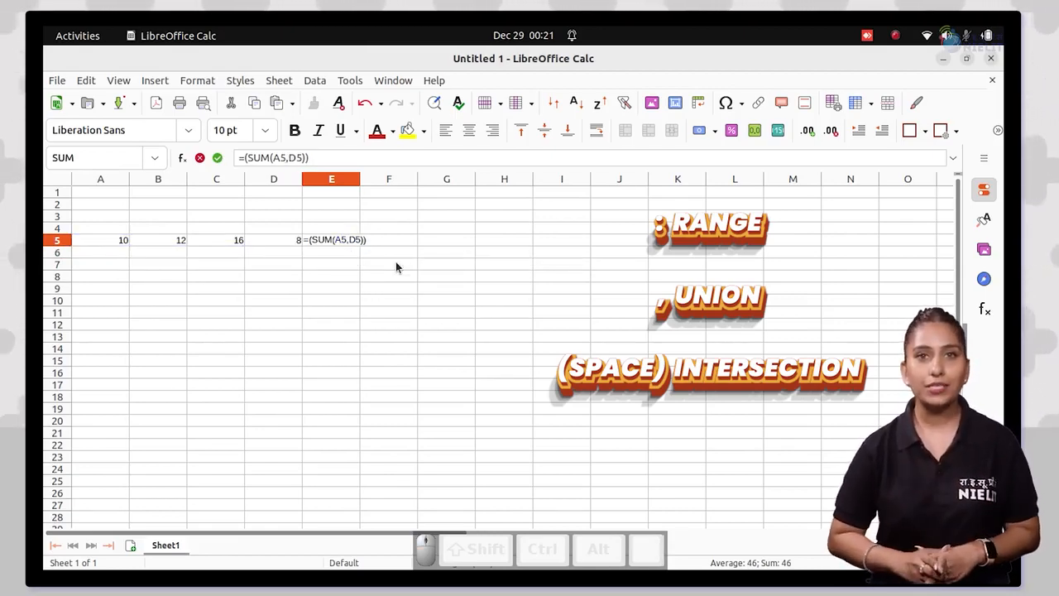
key(Return)
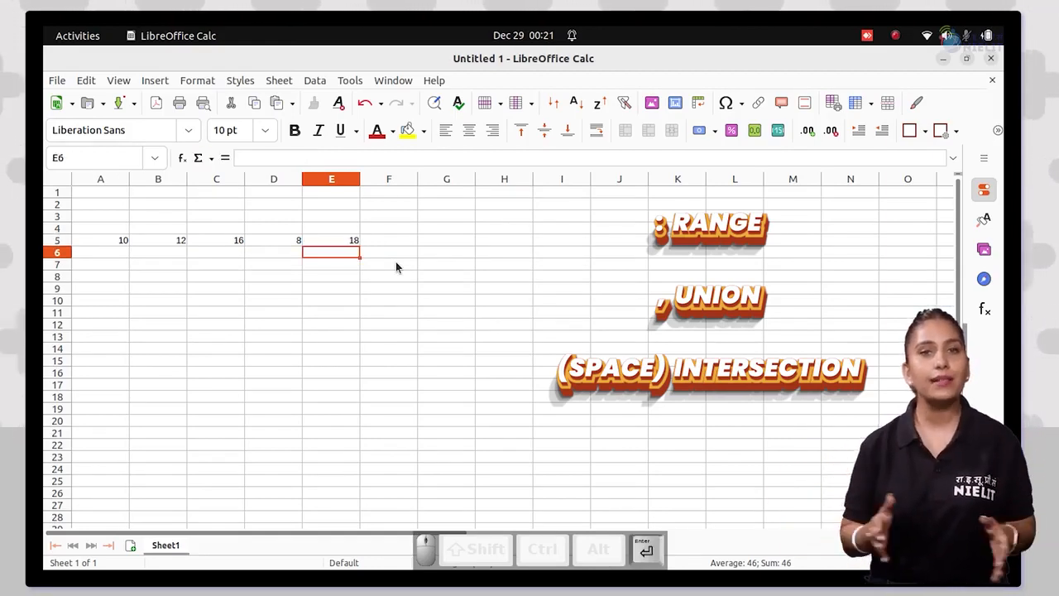
Open the SUM formula in cell E5 to examine its cell references, leaving it as is
click(335, 231)
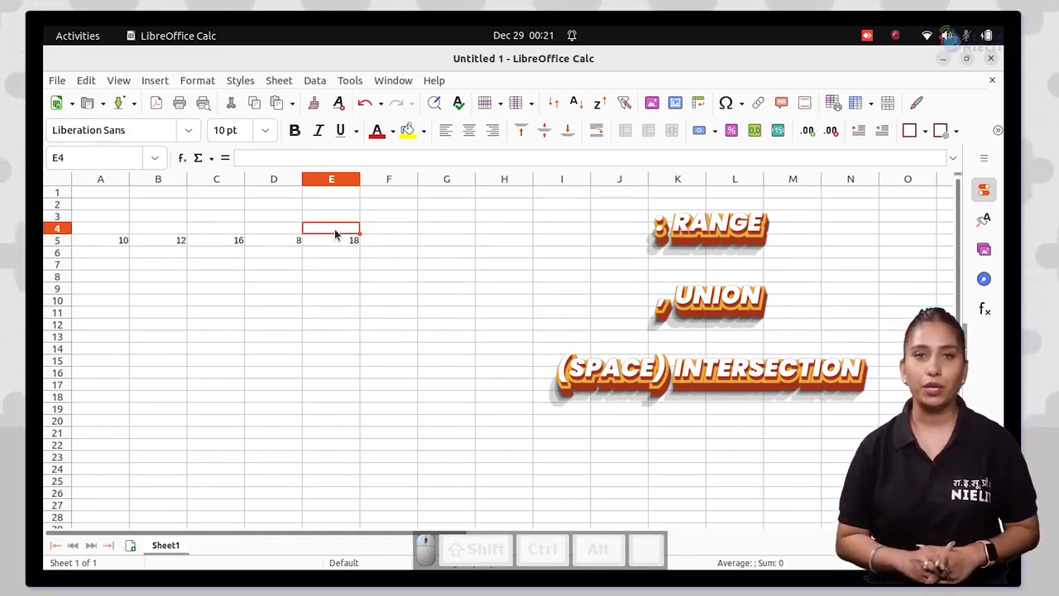
double_click(335, 239)
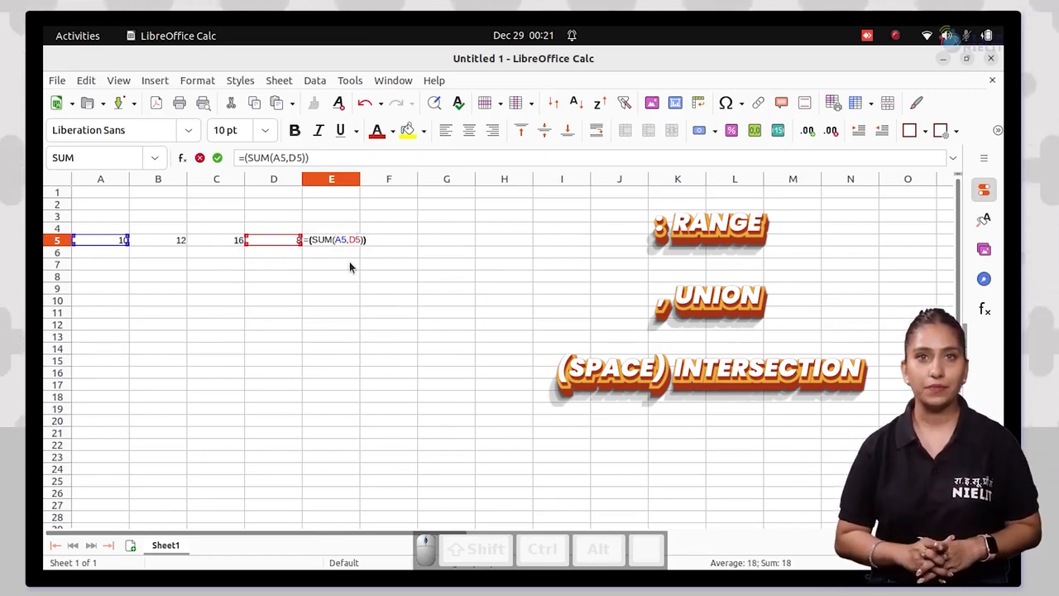
key(Return)
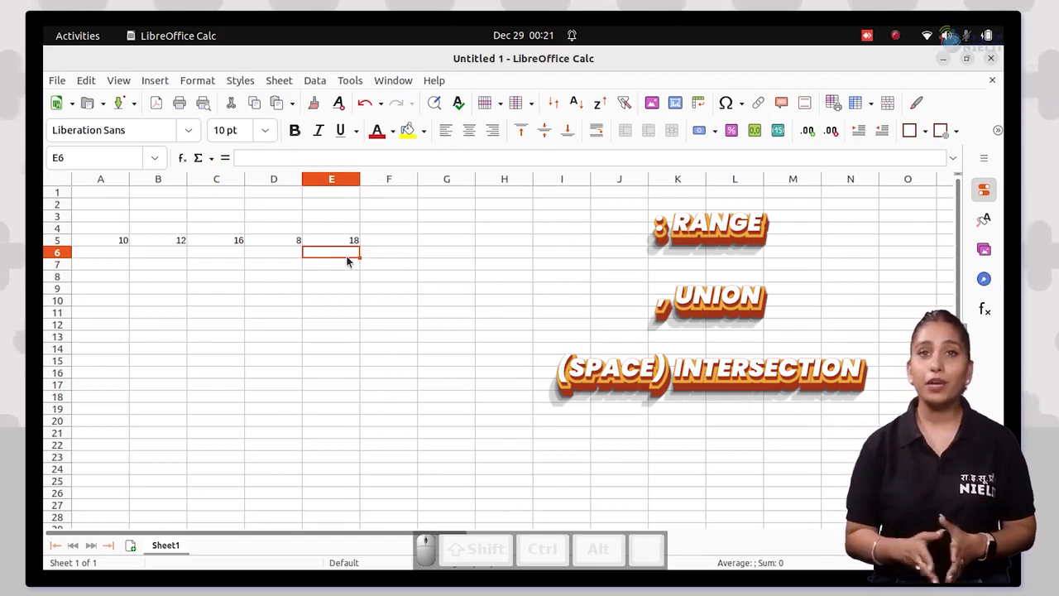
key(Up)
key(Up)
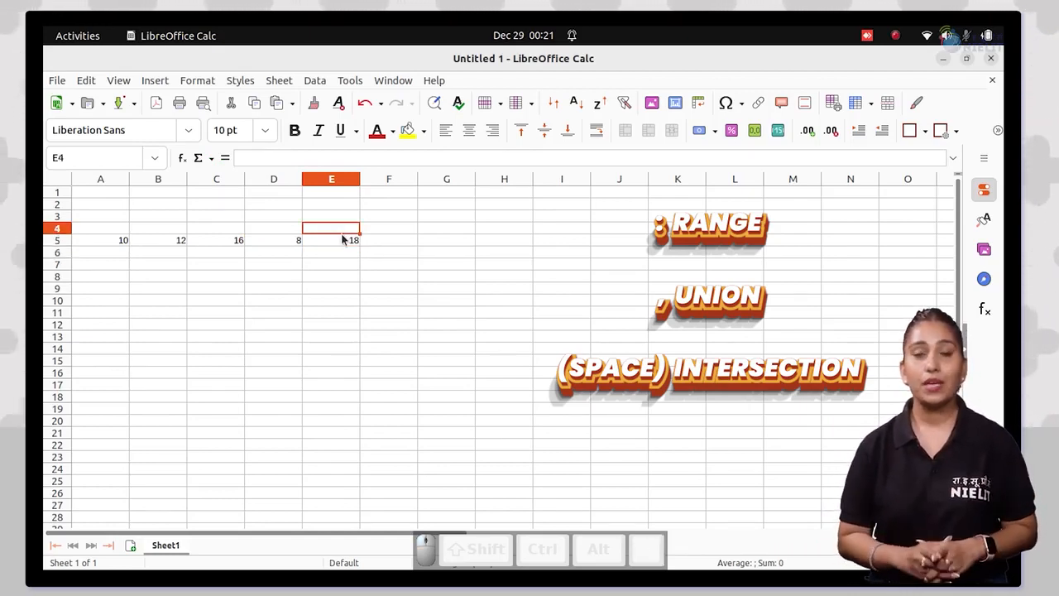
key(Down)
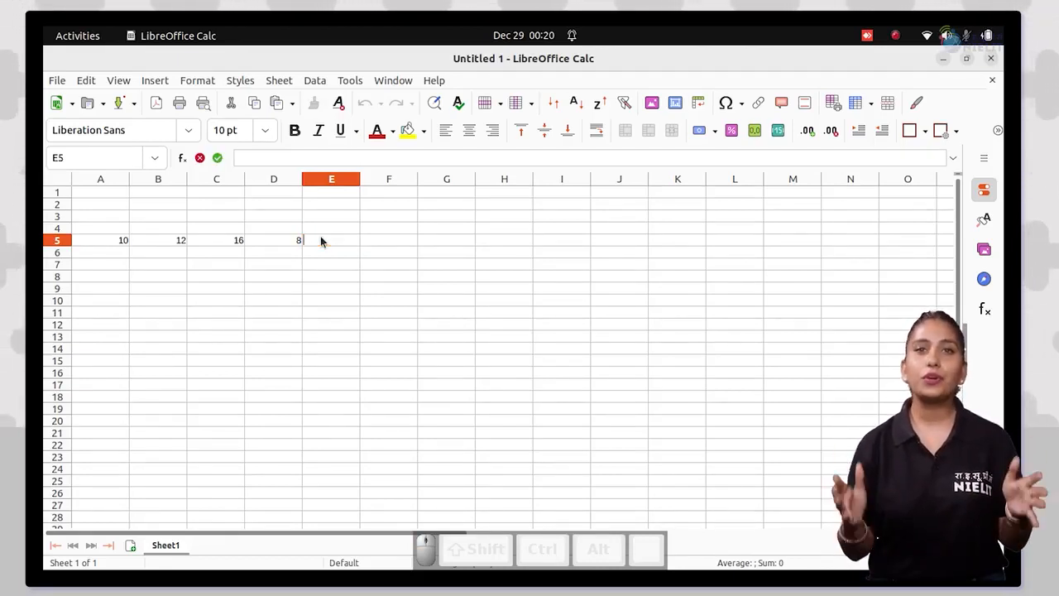
text(+)
key(BackSpace)
text(-)
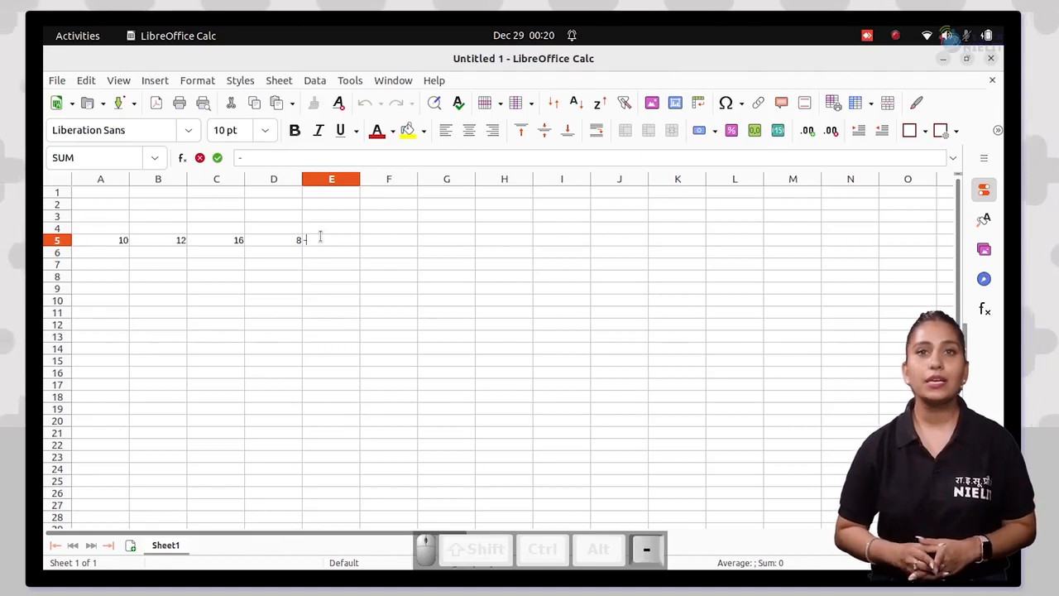
key(BackSpace)
Enter the formula =(SUM(A5:D5)) in cell E5 to add the values in row 5
text(=()
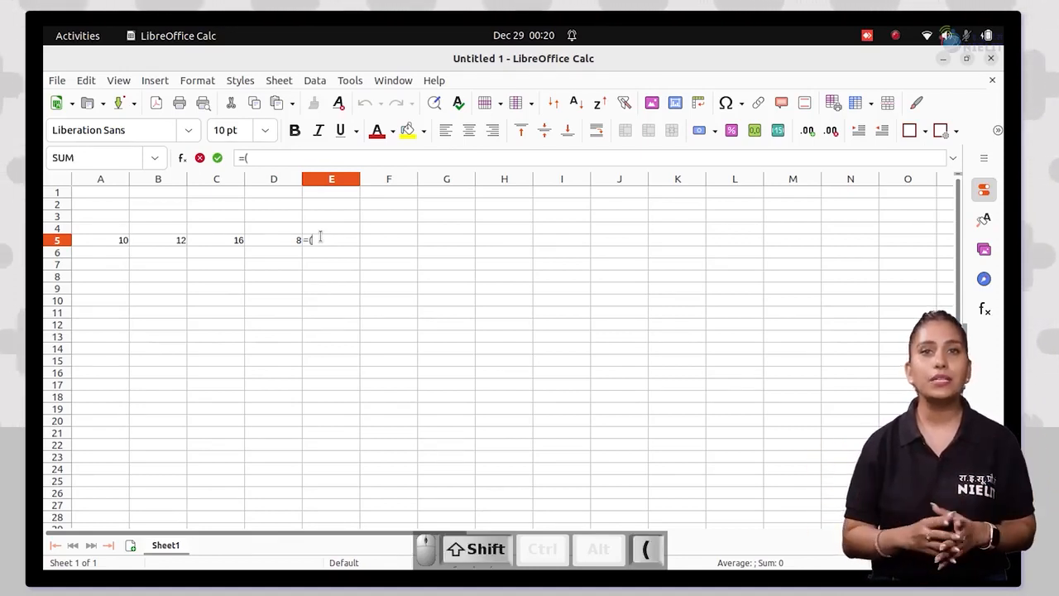
text(SU)
key(BackSpace)
text(U)
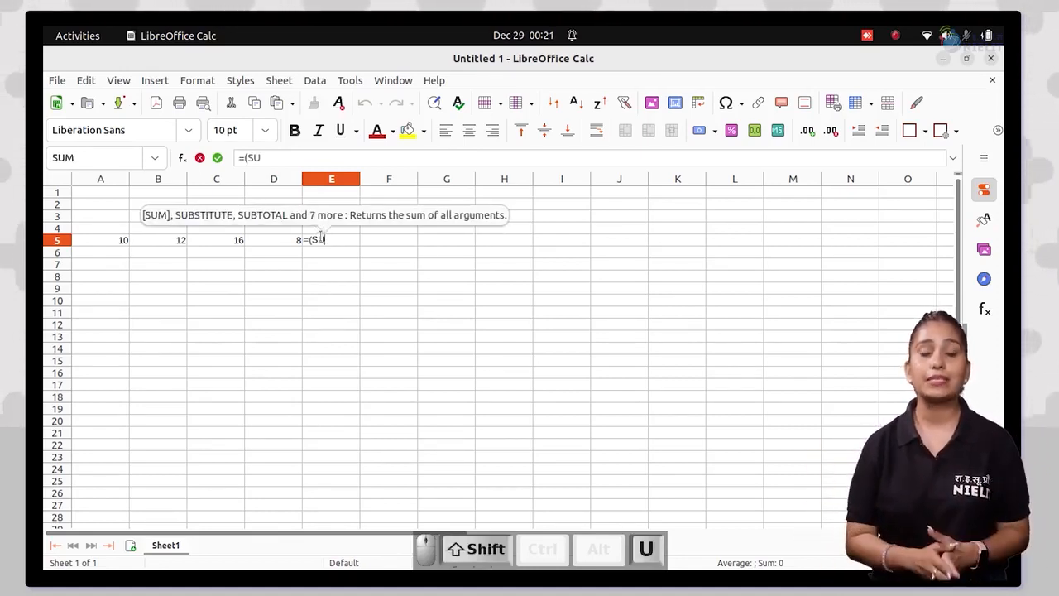
text(M()
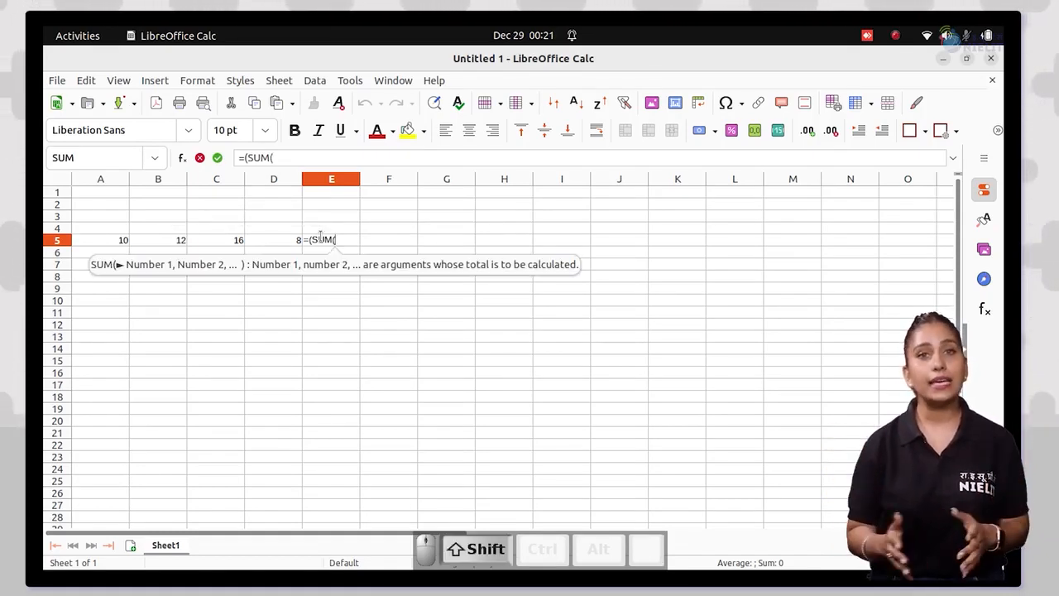
text(A5:D)
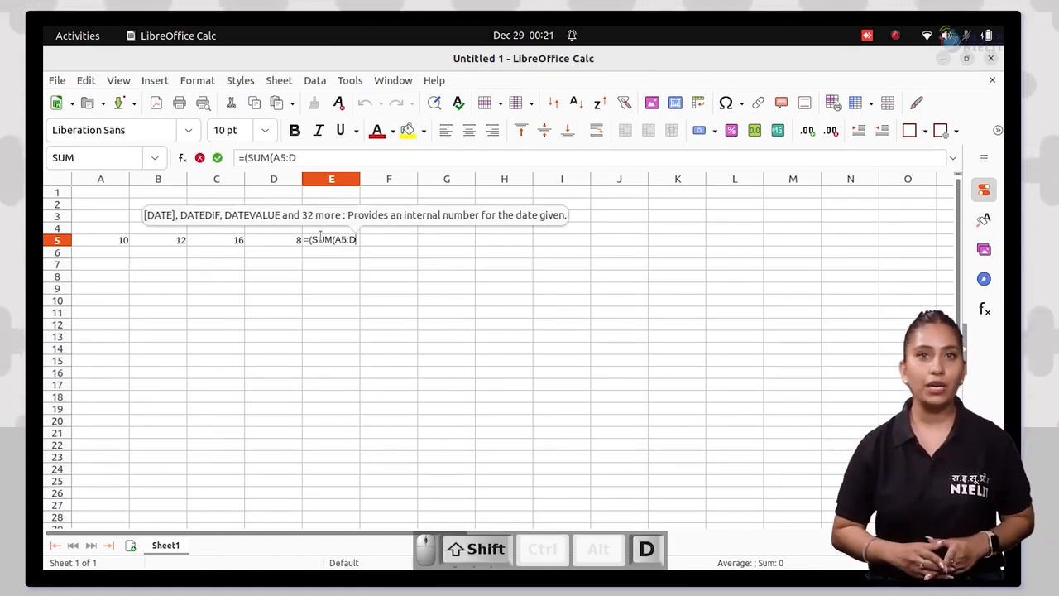
text(5)))
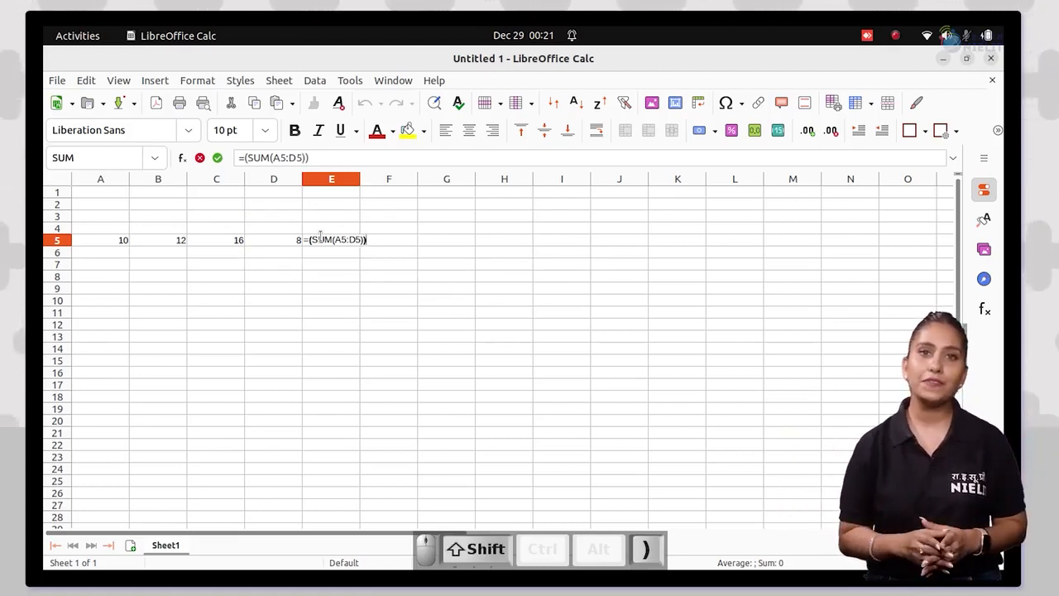
key(Return)
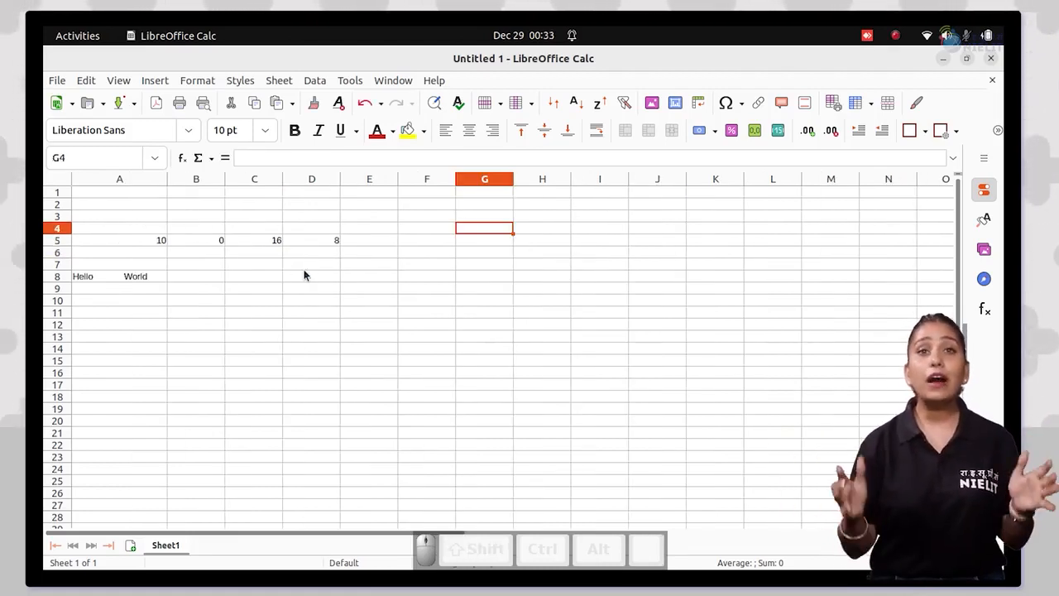
Enter the formula =TRIM(A8) in cell E8 to strip the extra spaces from the text in A8
click(114, 280)
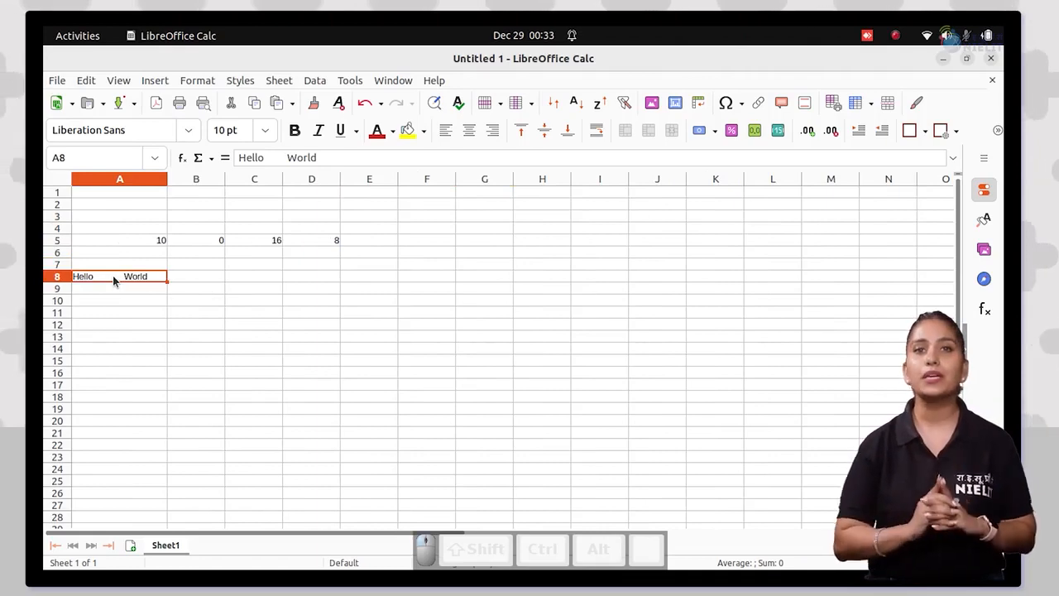
double_click(115, 280)
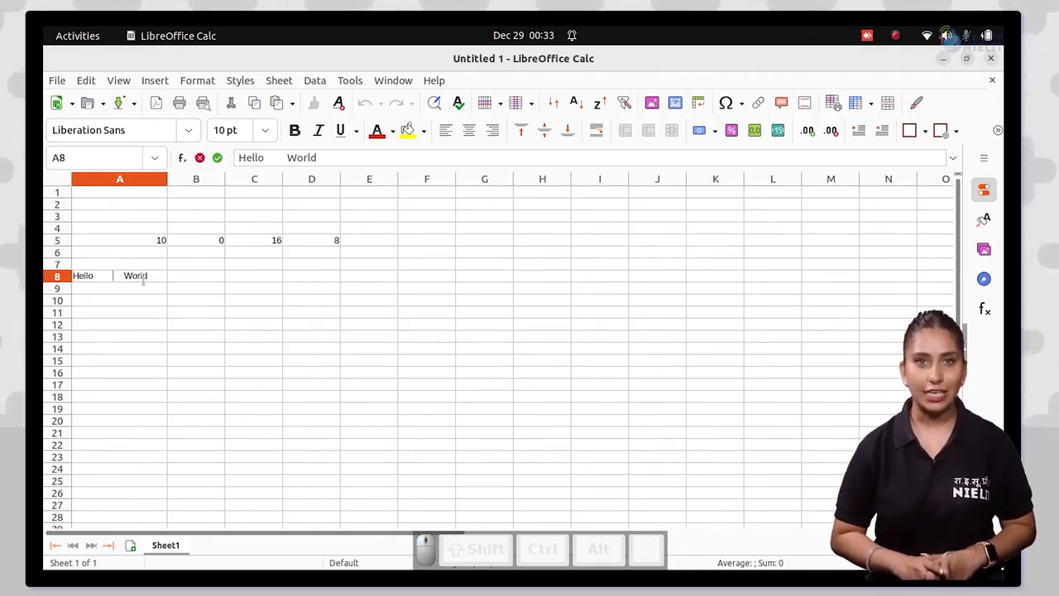
click(189, 276)
click(367, 278)
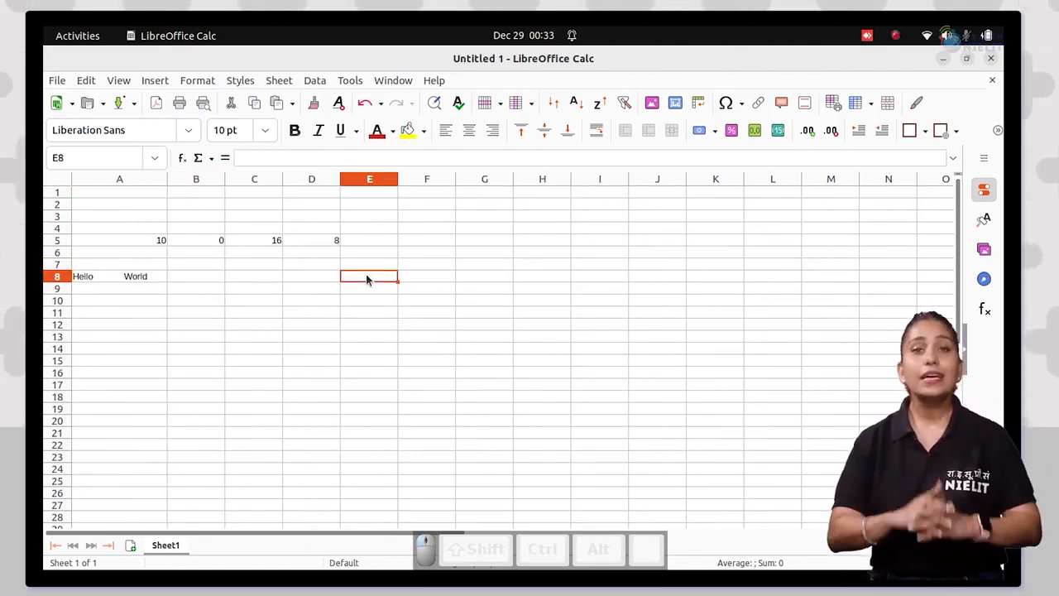
text(=)
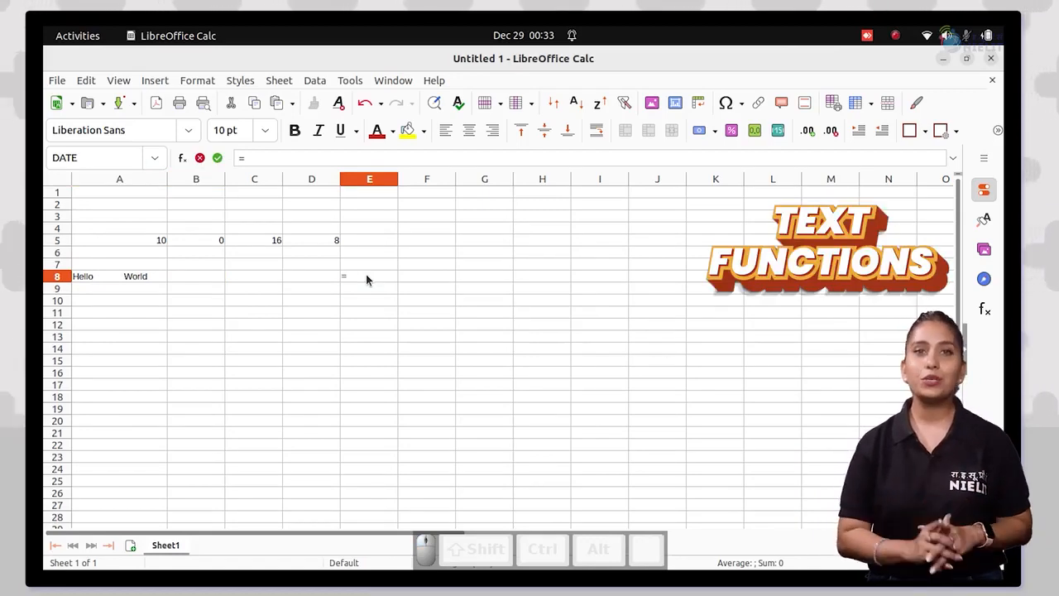
text(TRIM)
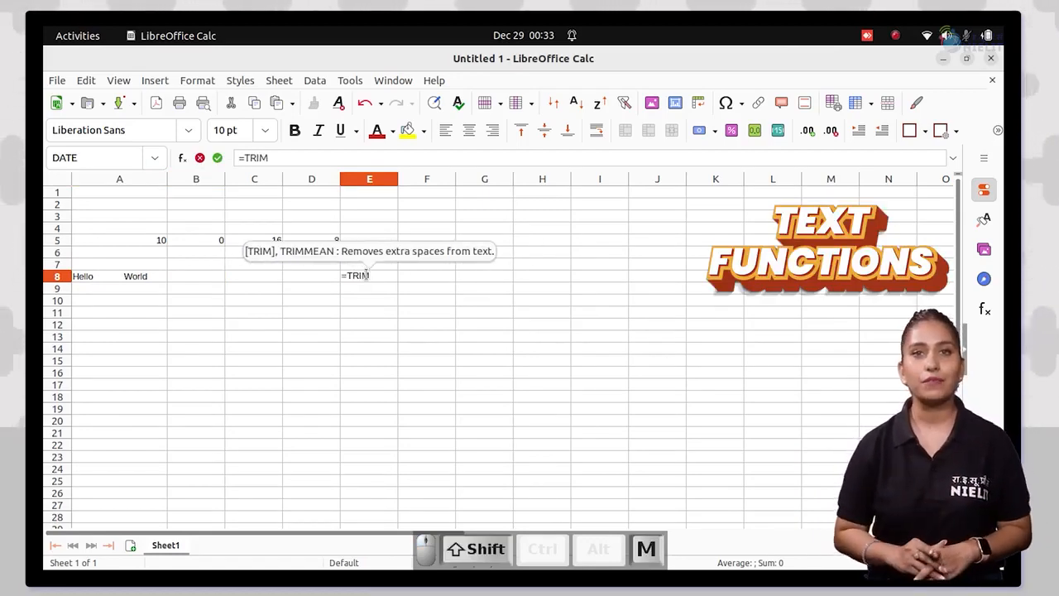
text(()
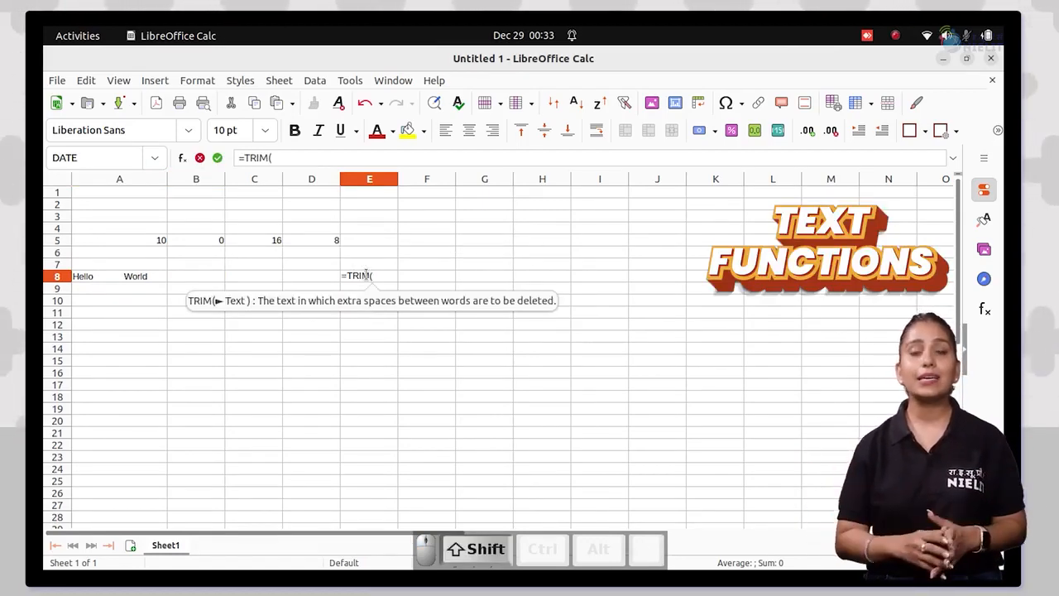
text(A8))
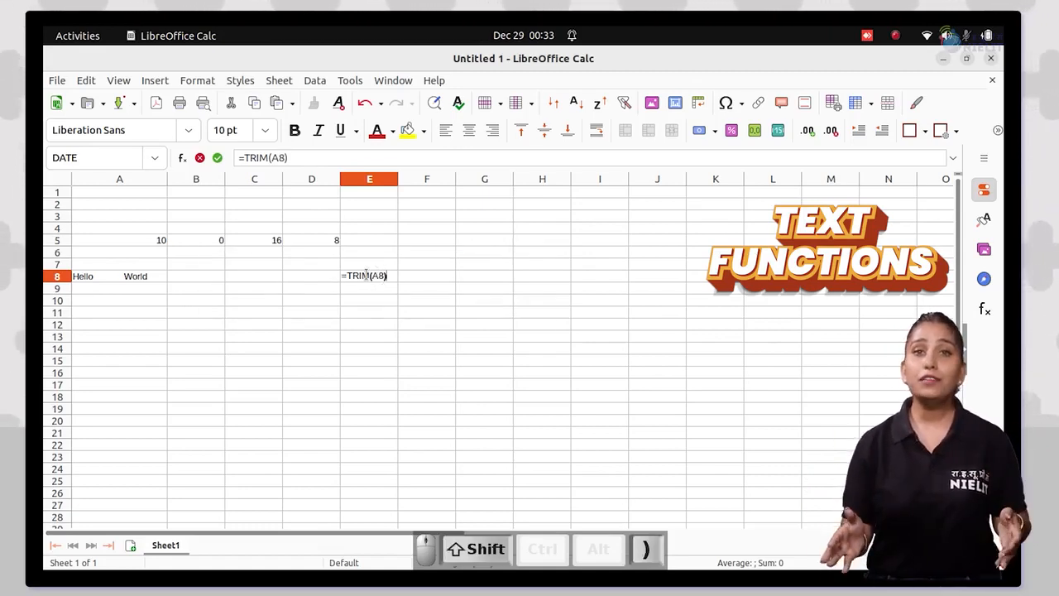
key(Return)
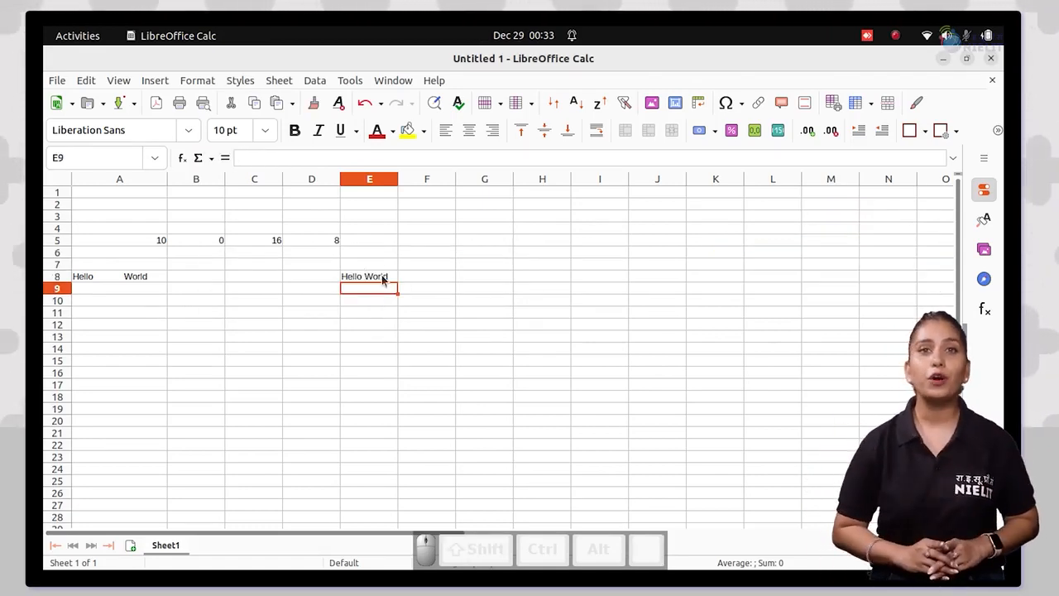
click(383, 278)
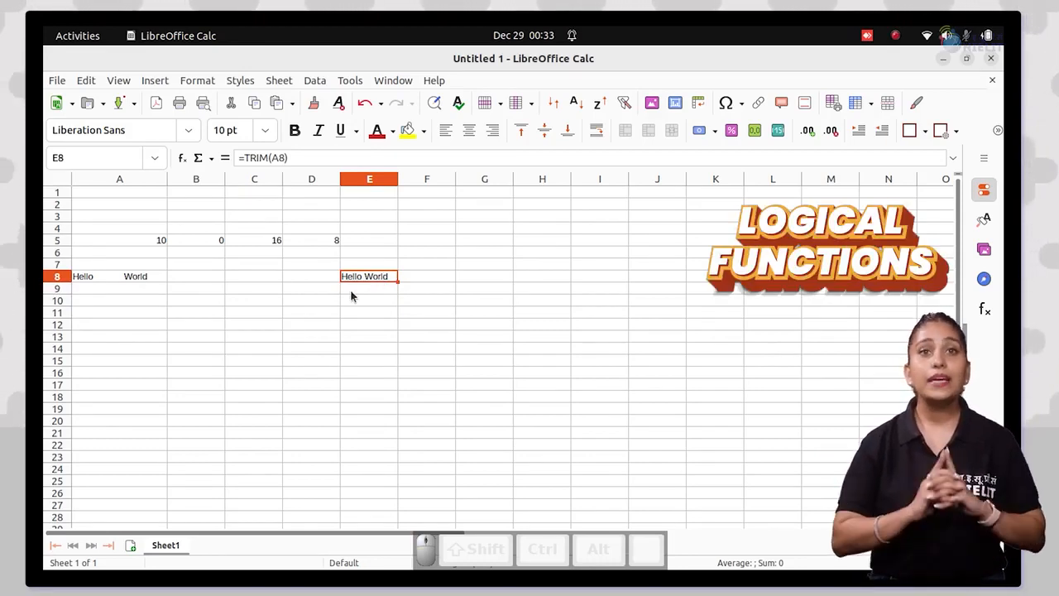
Enter the logical formula =AND(A5,B5) in cell E5
click(138, 239)
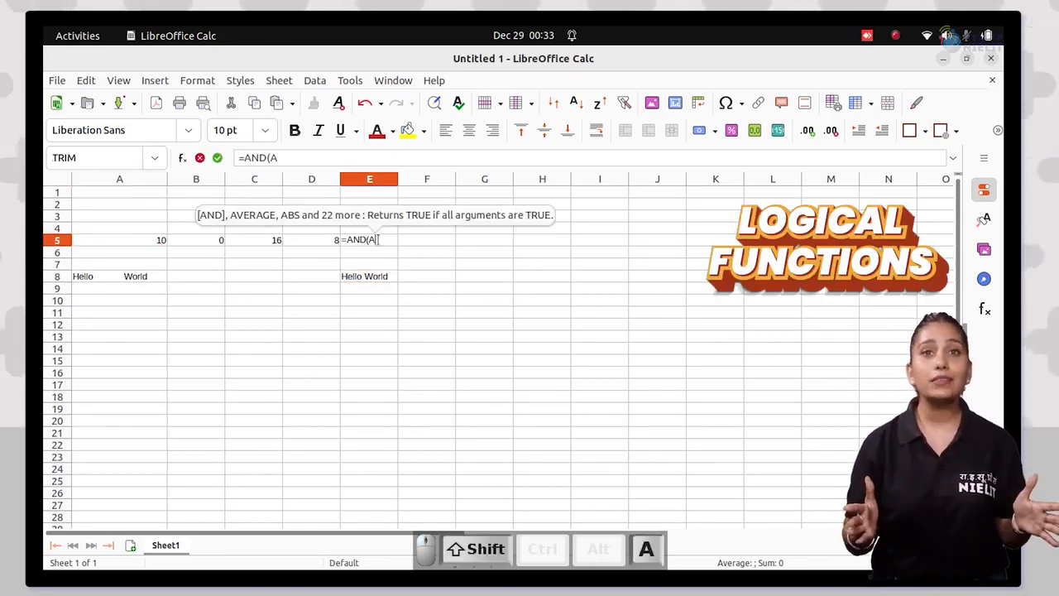
text(5,B5))
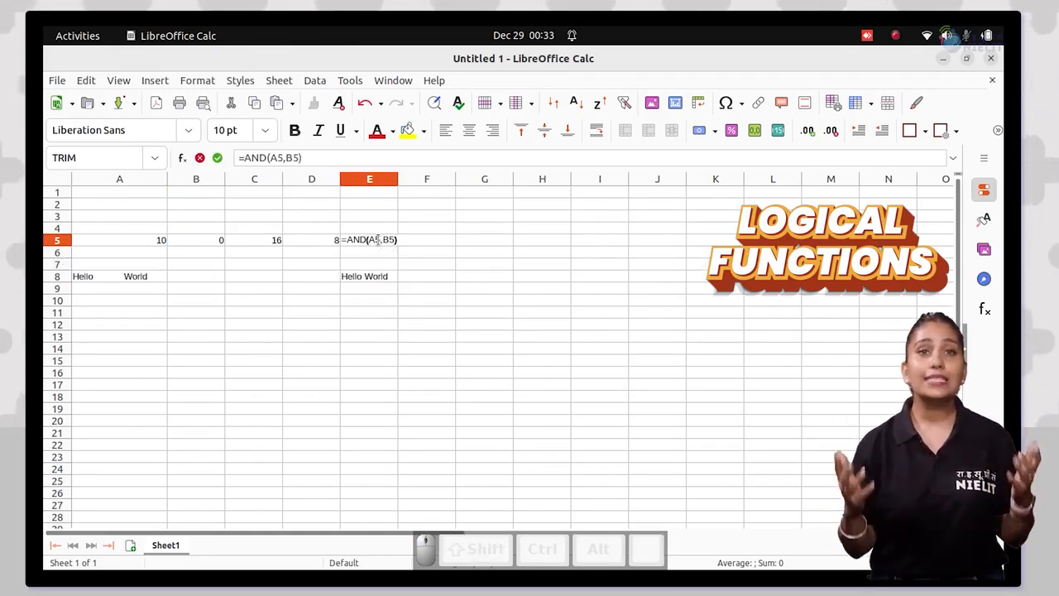
key(Return)
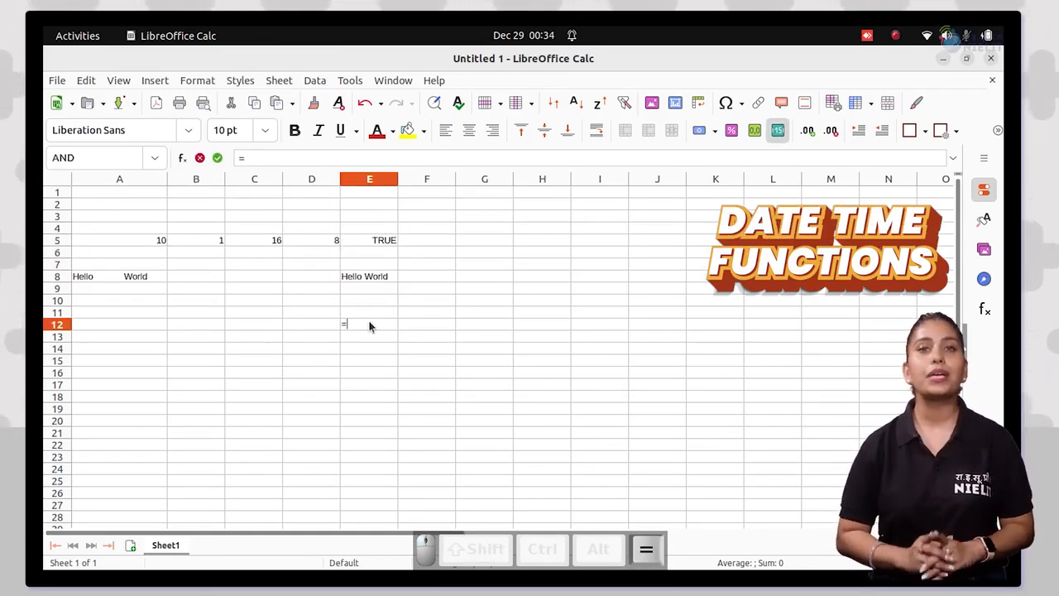
Enter the date formula =DATE(2022,06,13) in cell E12
text(DATE)
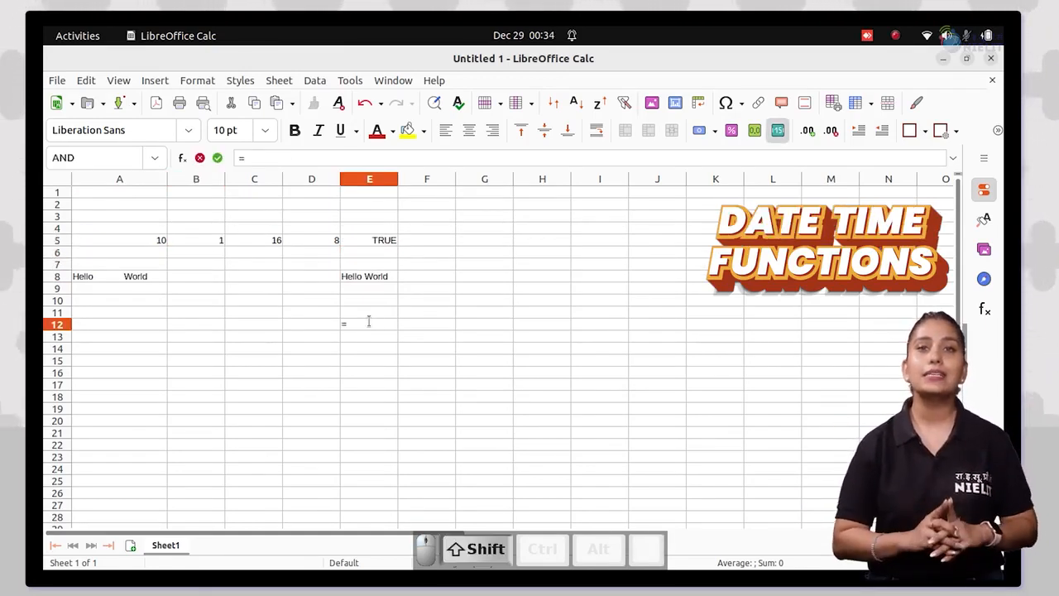
text(()
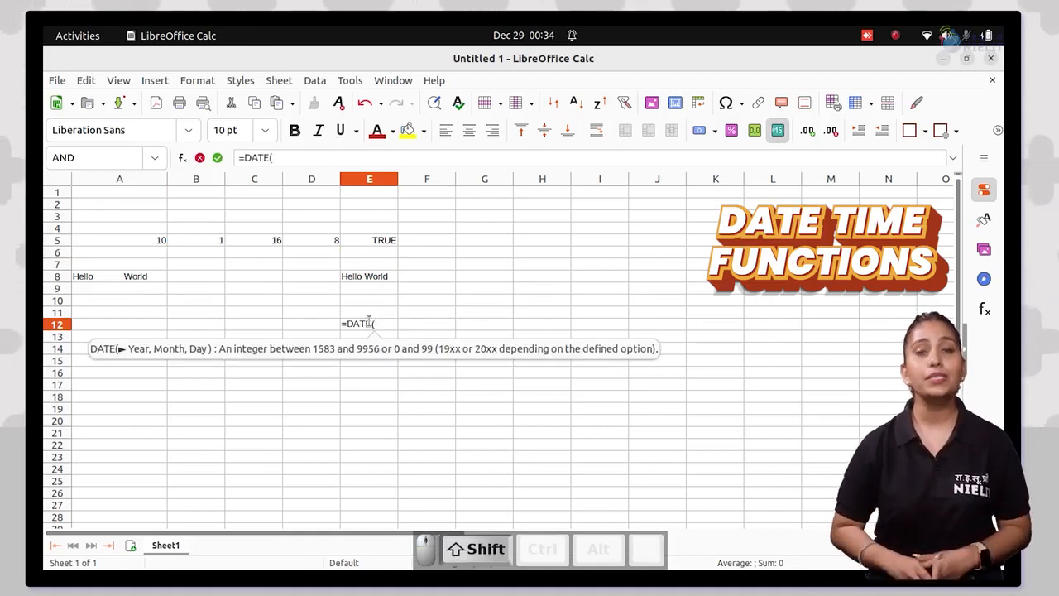
text(2022,)
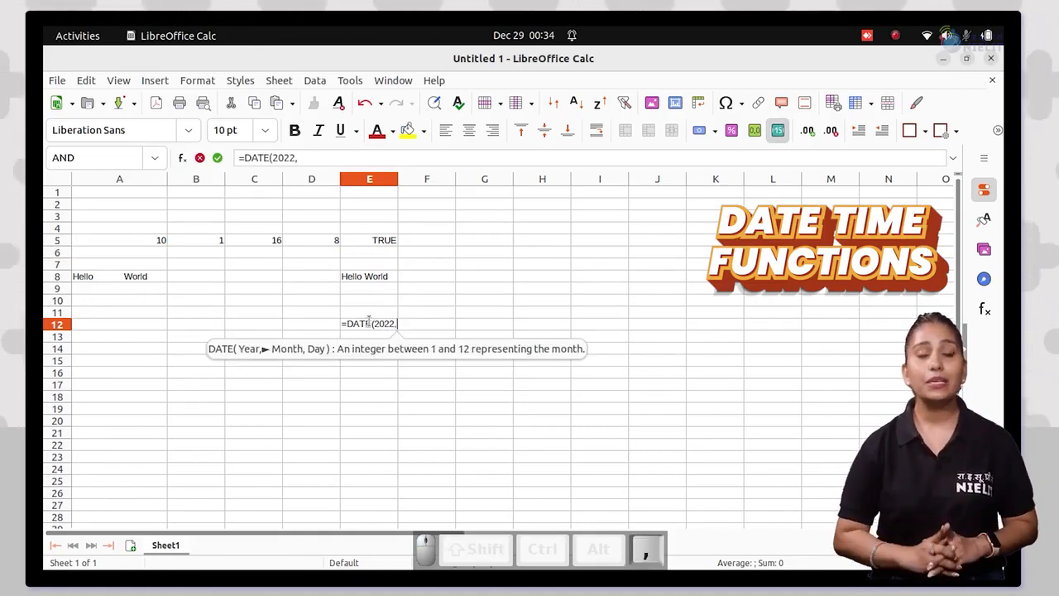
text(06,)
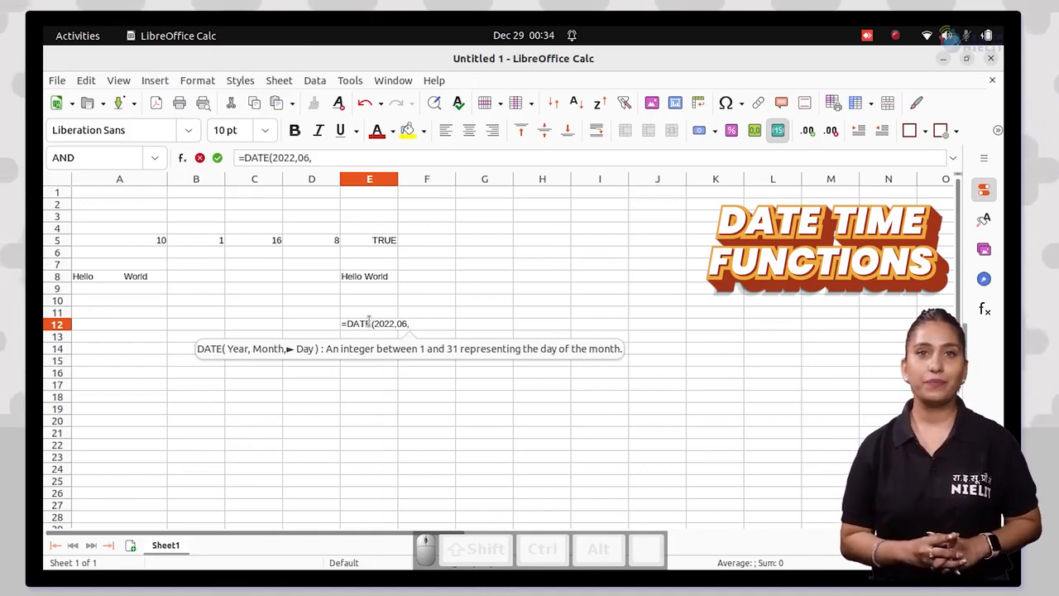
text(13))
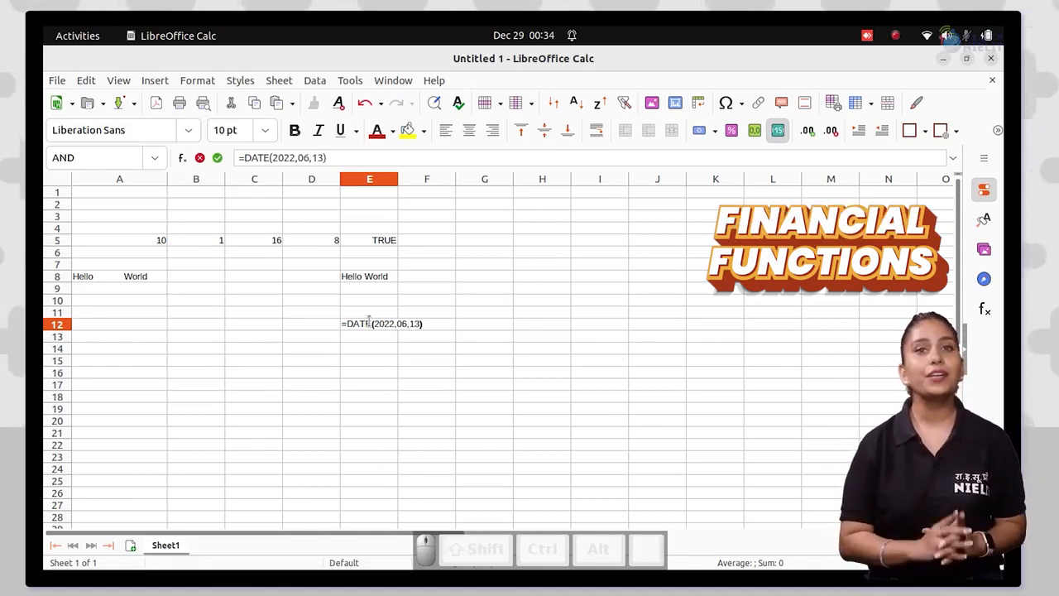
key(Return)
click(369, 325)
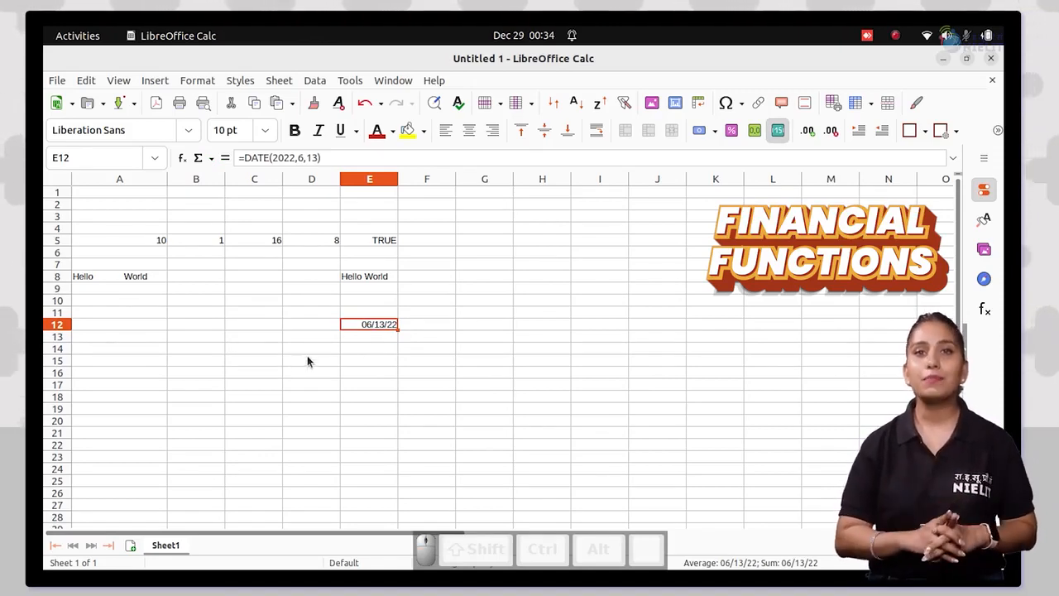
Enter the trigonometric formula =SIN(30) in cell E15
click(122, 360)
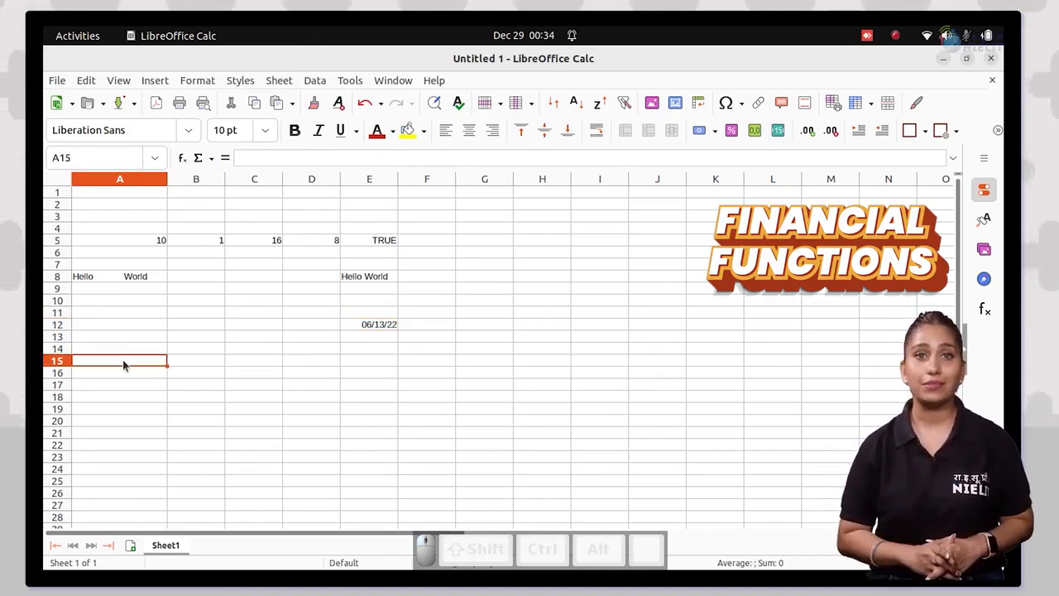
click(377, 362)
text(=)
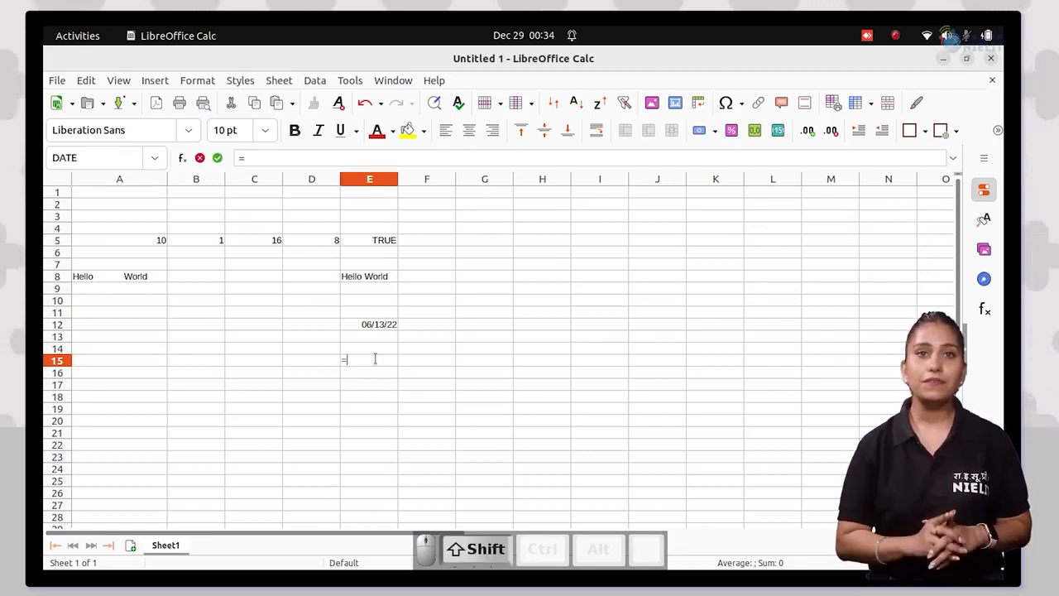
text(SIN(30)
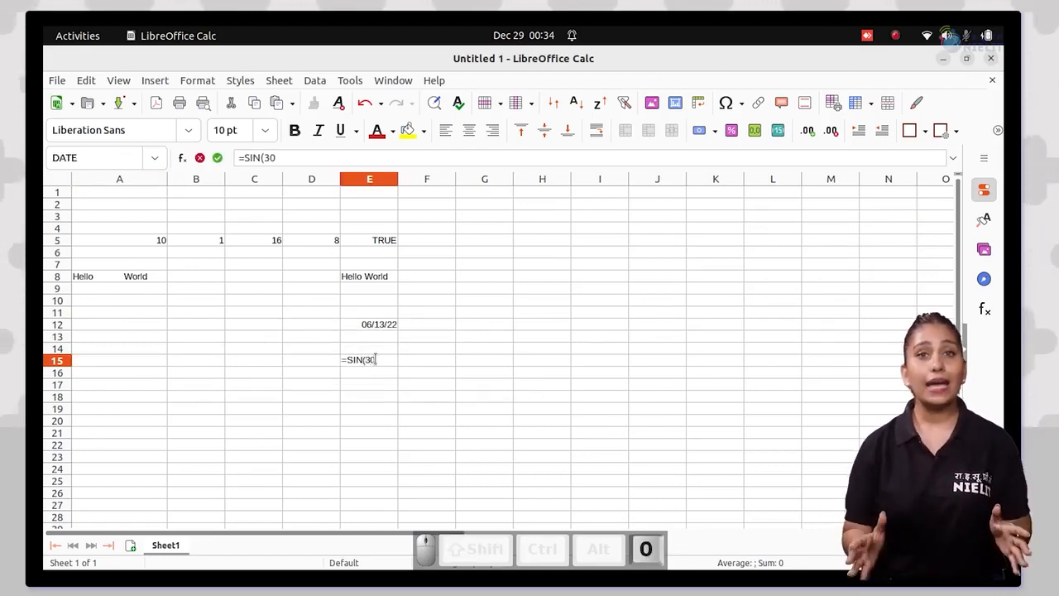
text())
key(Return)
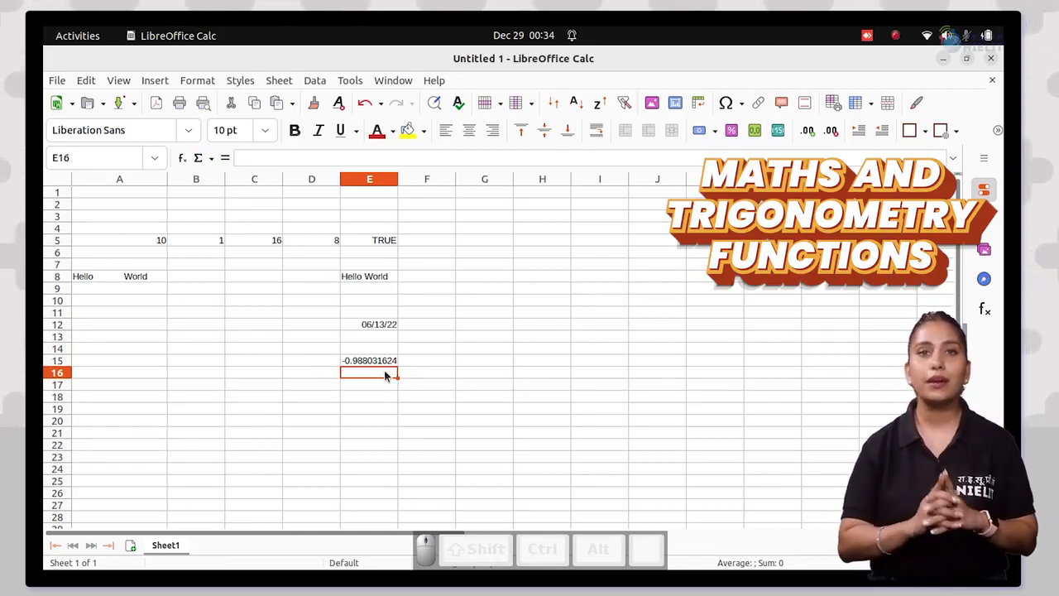
Enter the tangent formula =TAN(E12) in cell E16
text(=TAN()
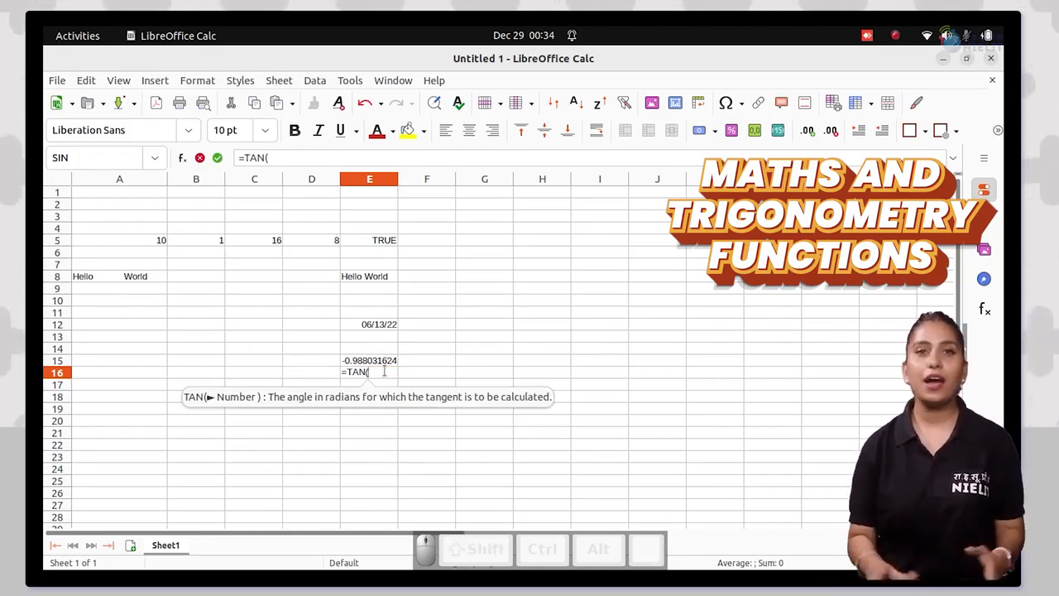
text(E12))
key(Return)
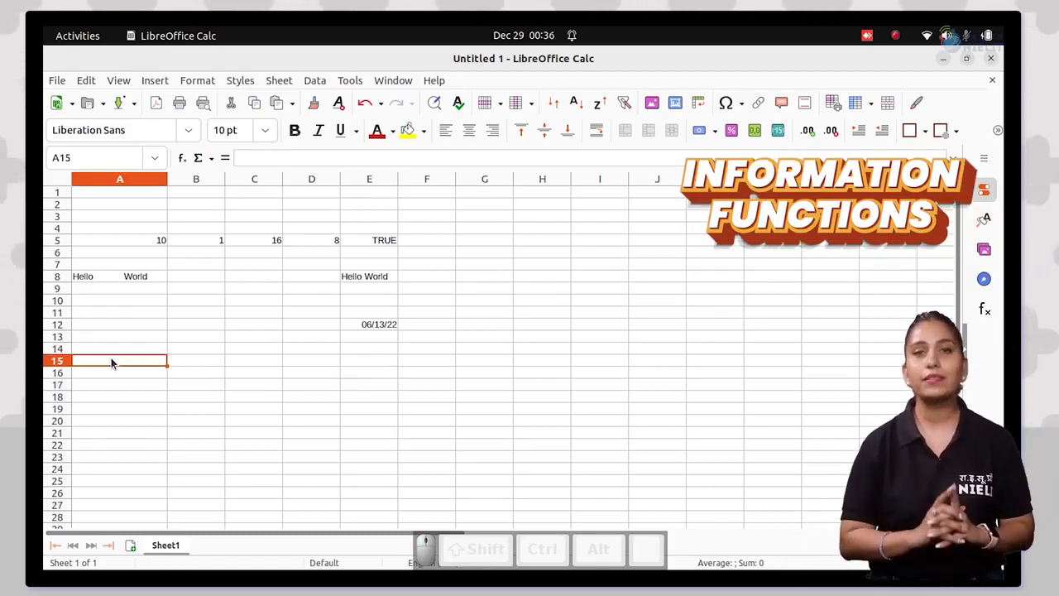
text(Va)
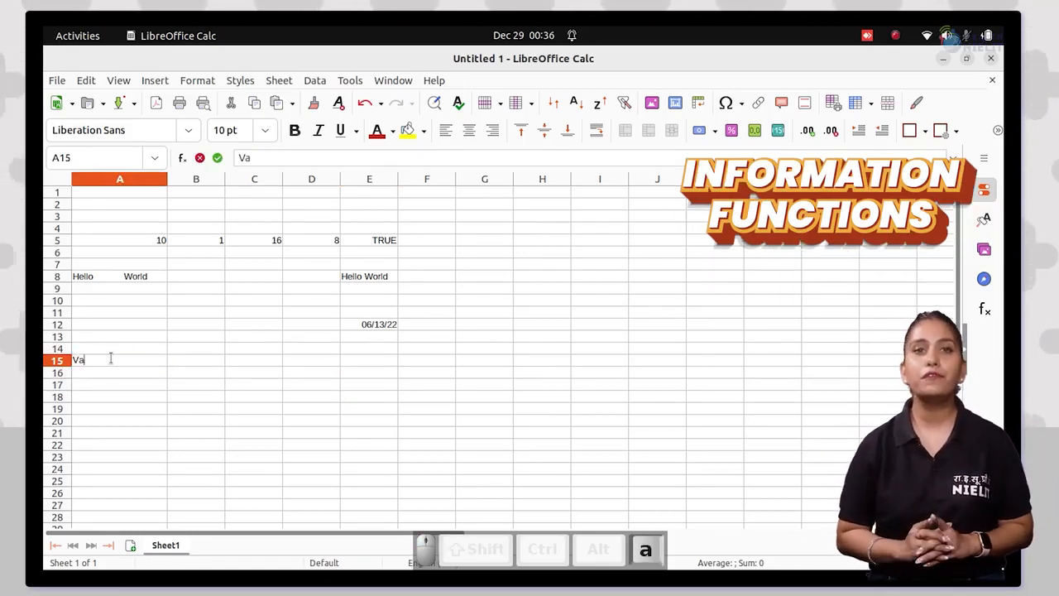
text(lue )
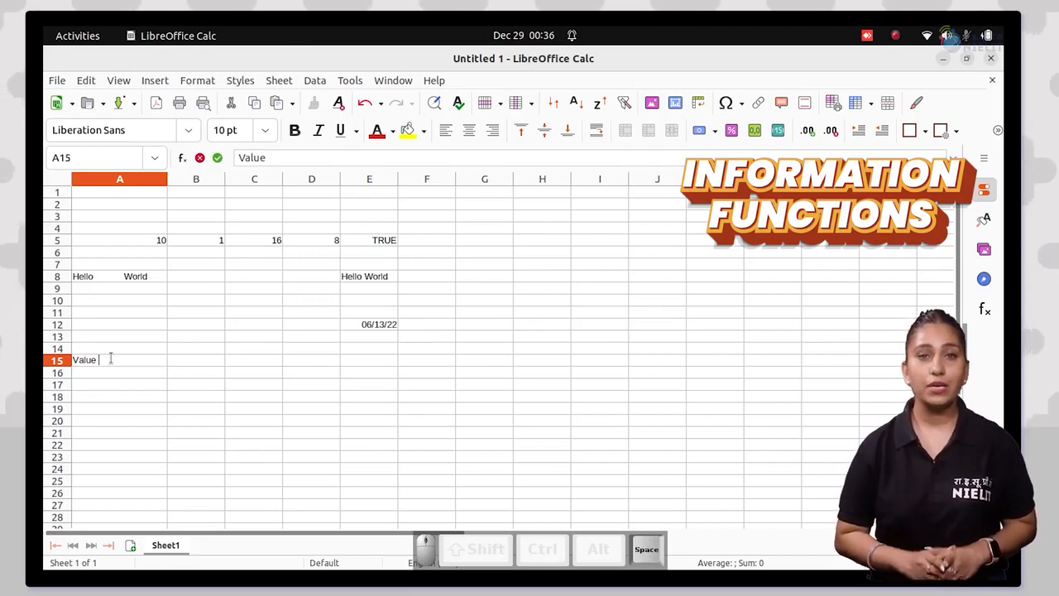
text(=)
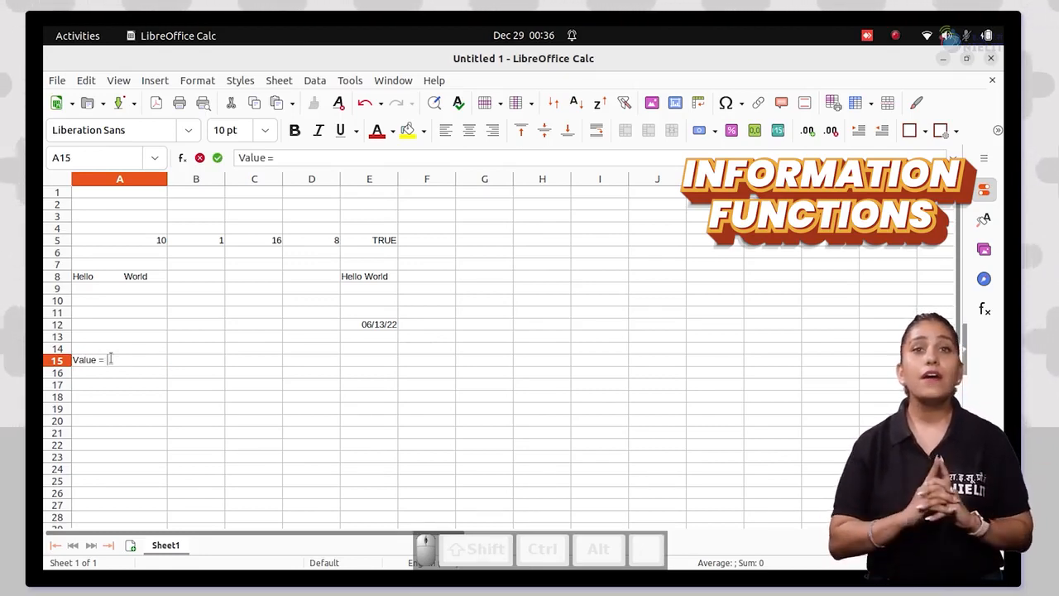
text( 3)
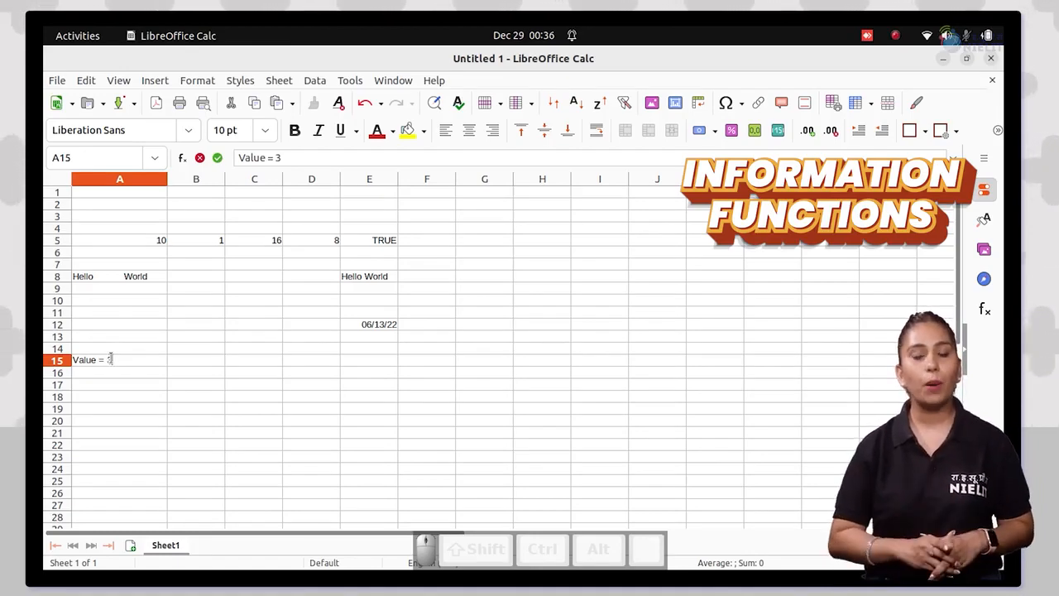
key(BackSpace)
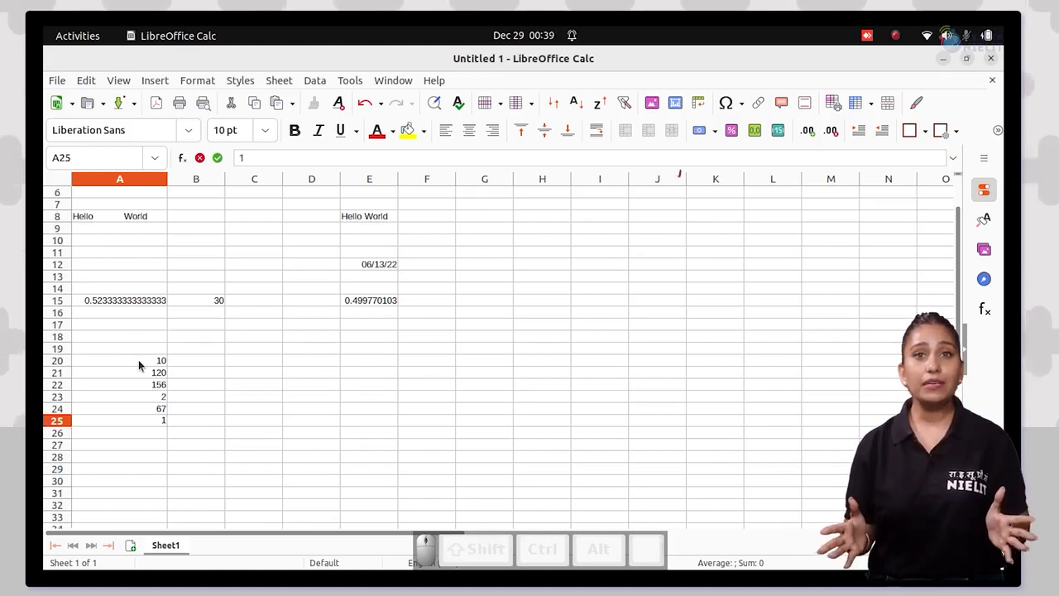
Enter a MIN formula over the range A20:A25 in cell A26
click(157, 362)
drag(158, 364, 154, 423)
click(153, 433)
text(=)
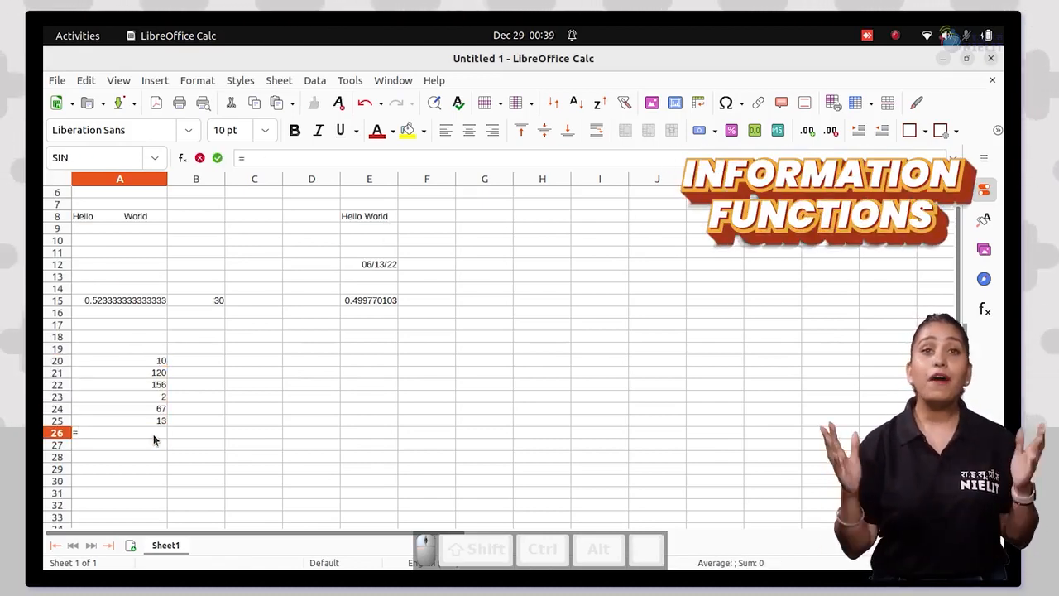
text(MIN(A20)
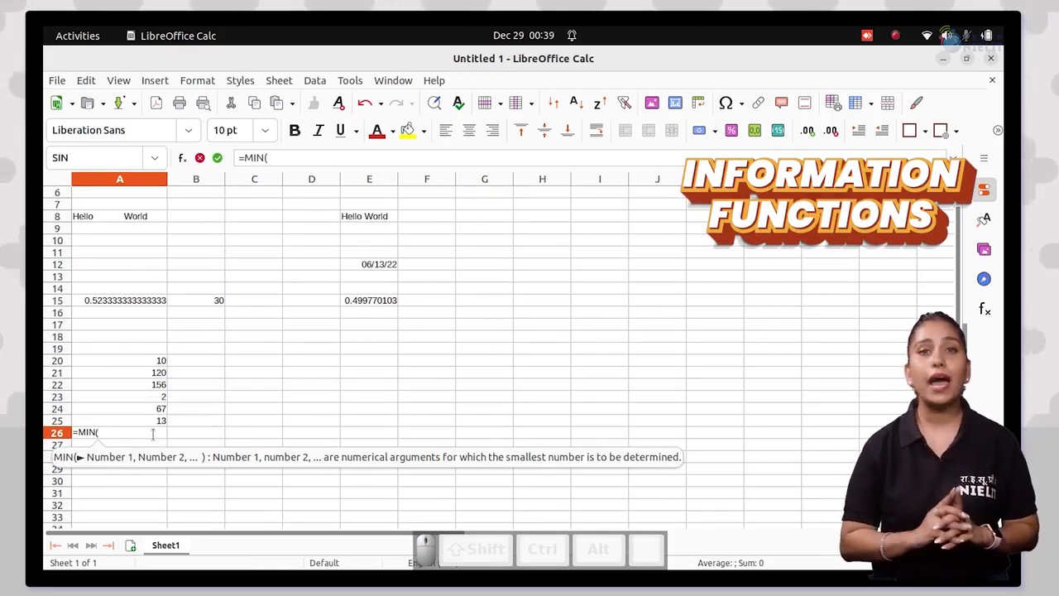
text(:A25)
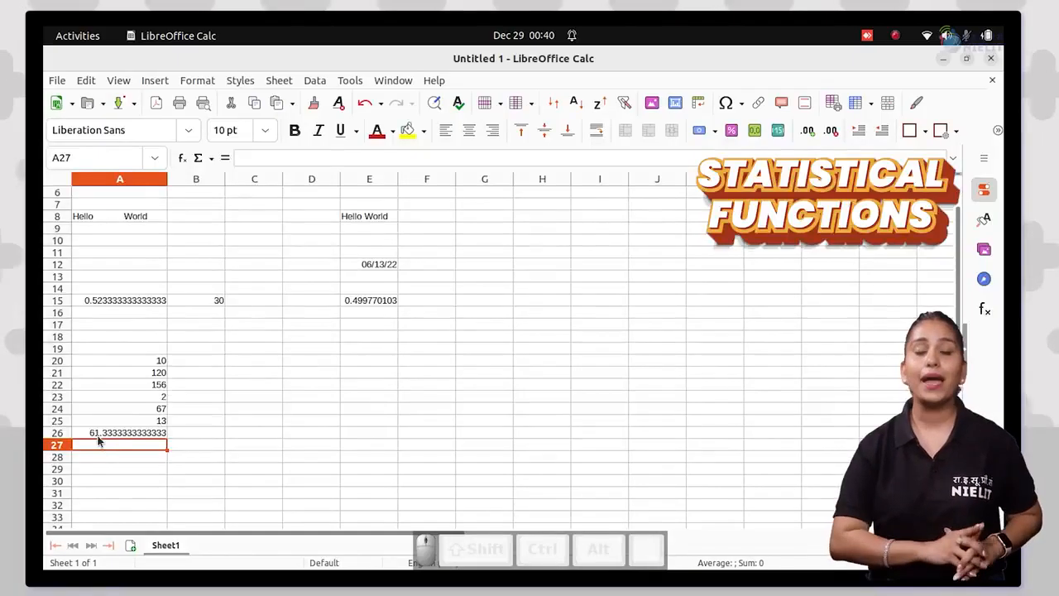
Examine the AVERAGE formula in cell A26 and the range it references, leaving it unedited
double_click(157, 433)
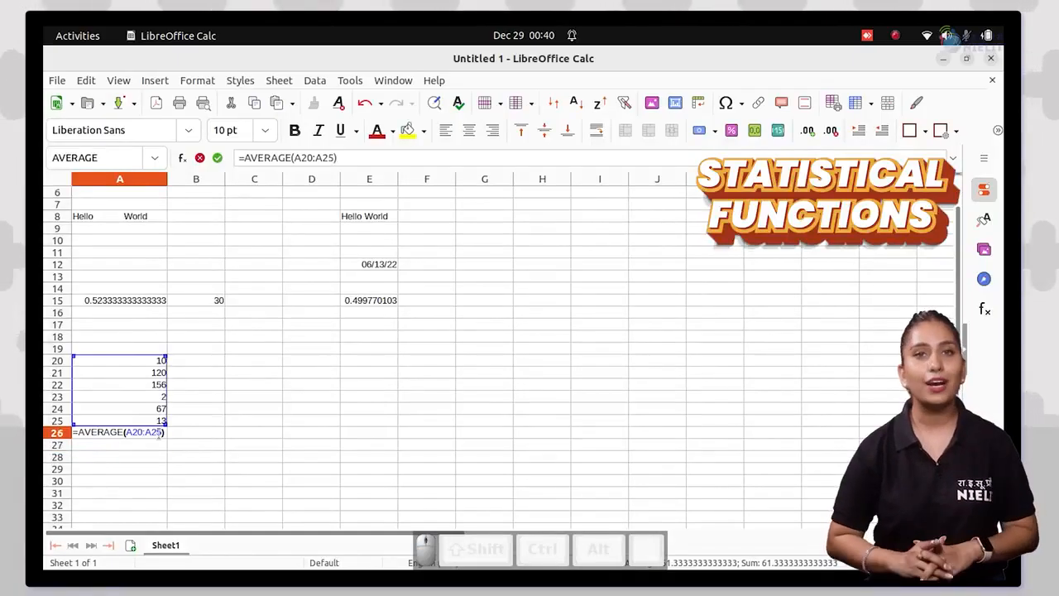
key(Escape)
click(140, 451)
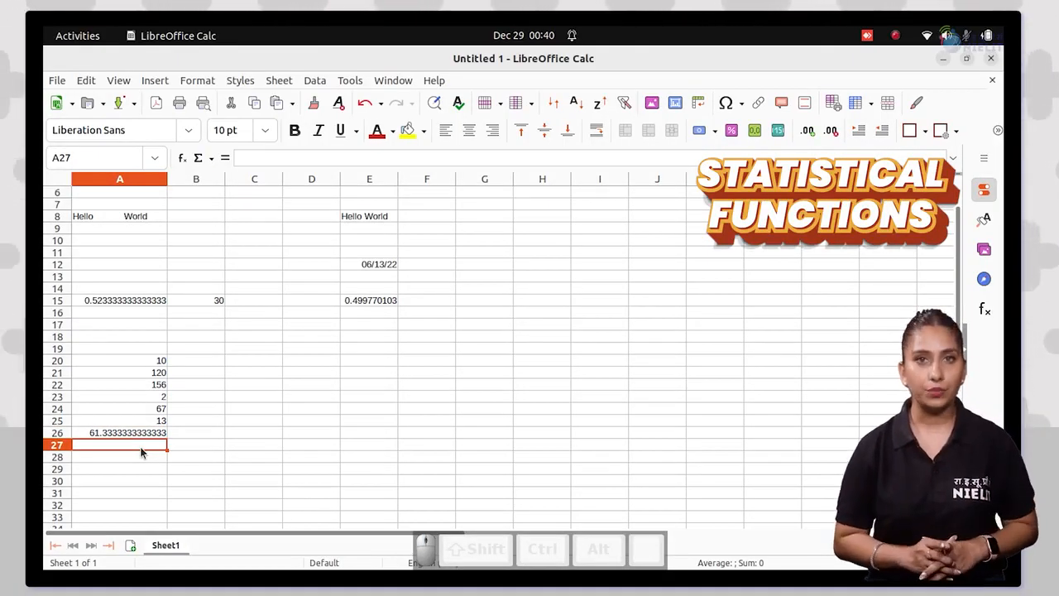
click(197, 420)
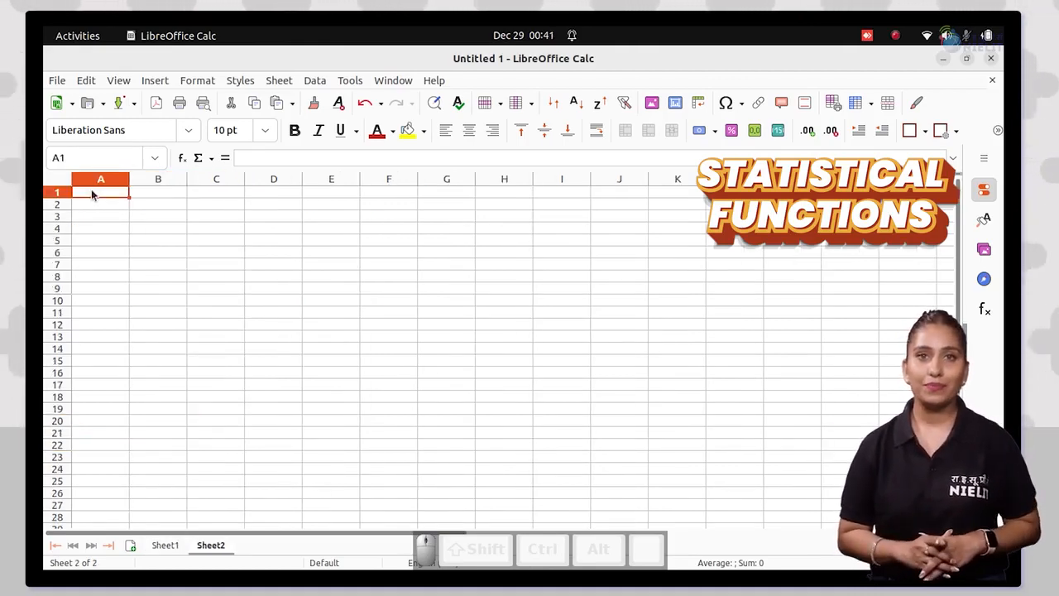
Enter the values 50, 45, 29, 13, 65 and 117 in cells A1 to A6 of Sheet2
text(50)
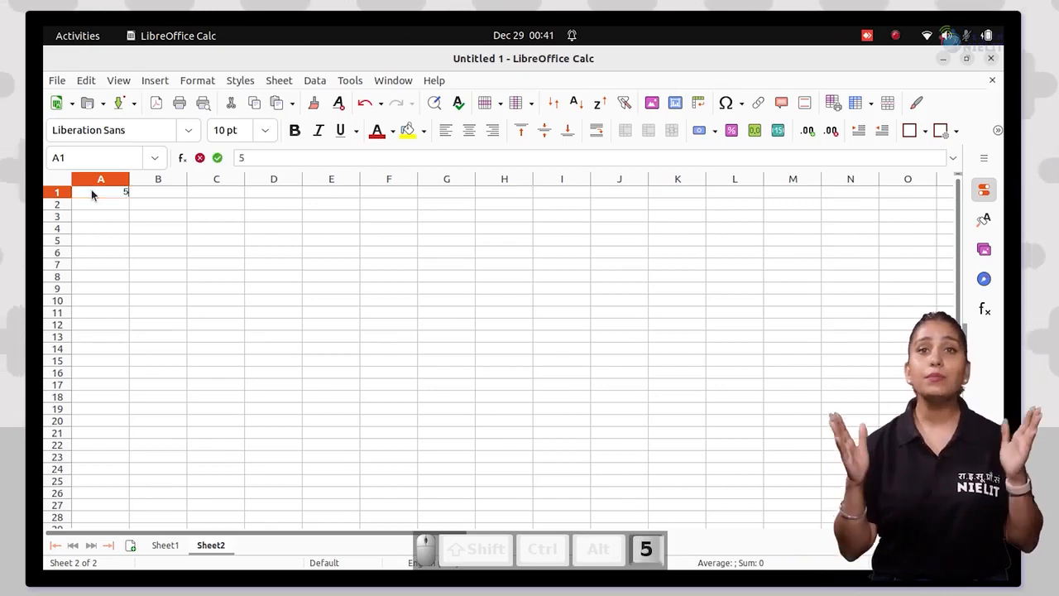
key(Return)
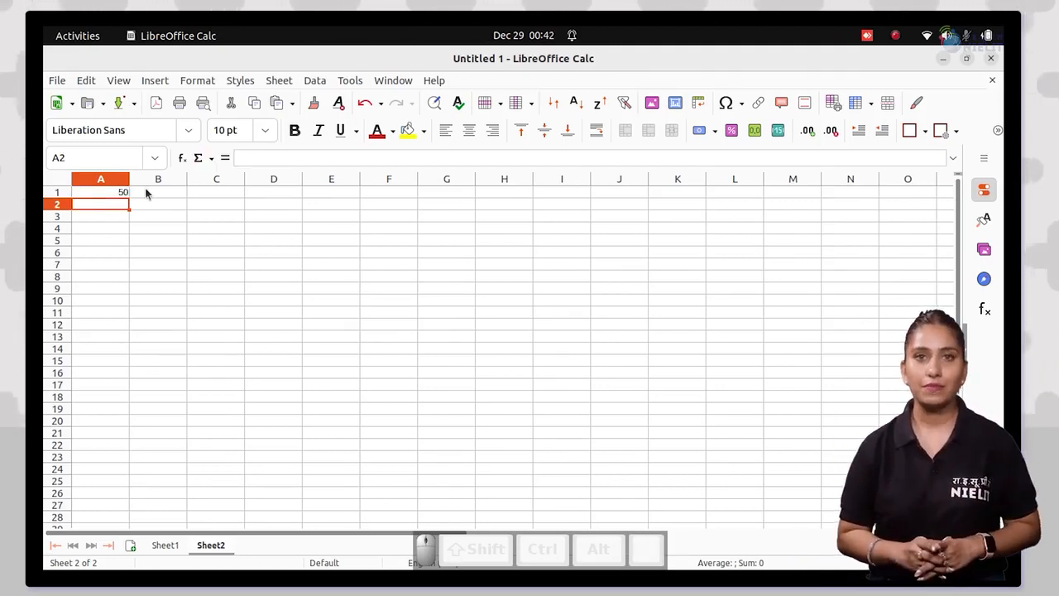
text(45)
key(Return)
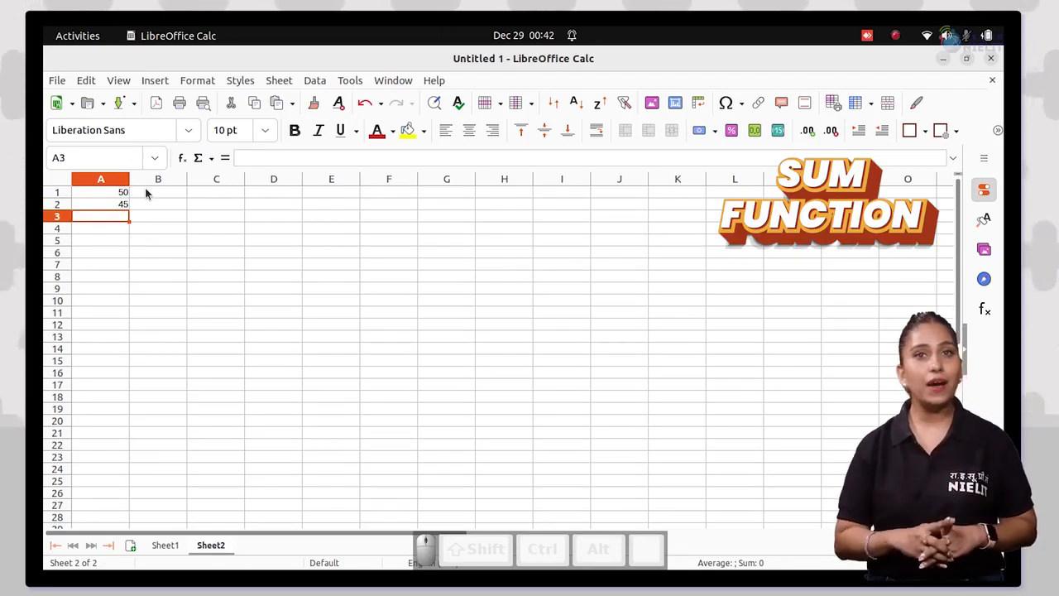
text(29)
key(Return)
text(13)
key(Return)
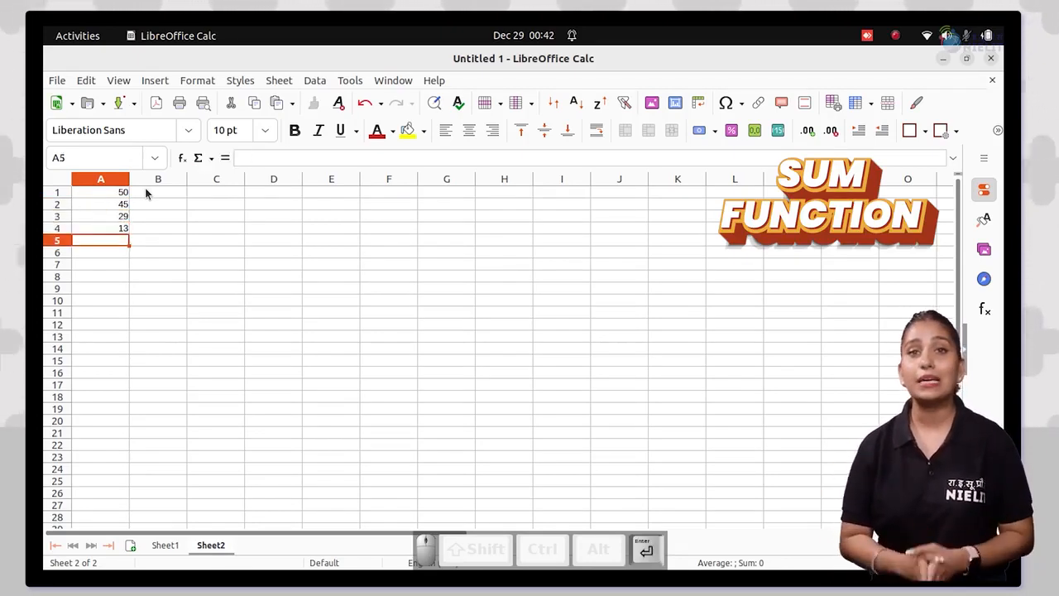
text(65)
key(Return)
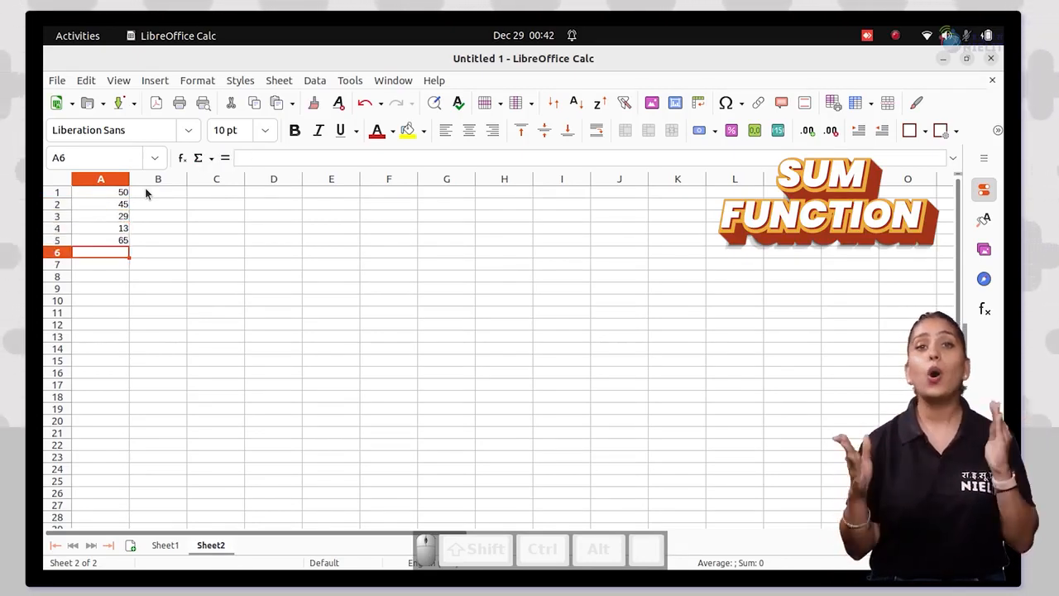
text(117)
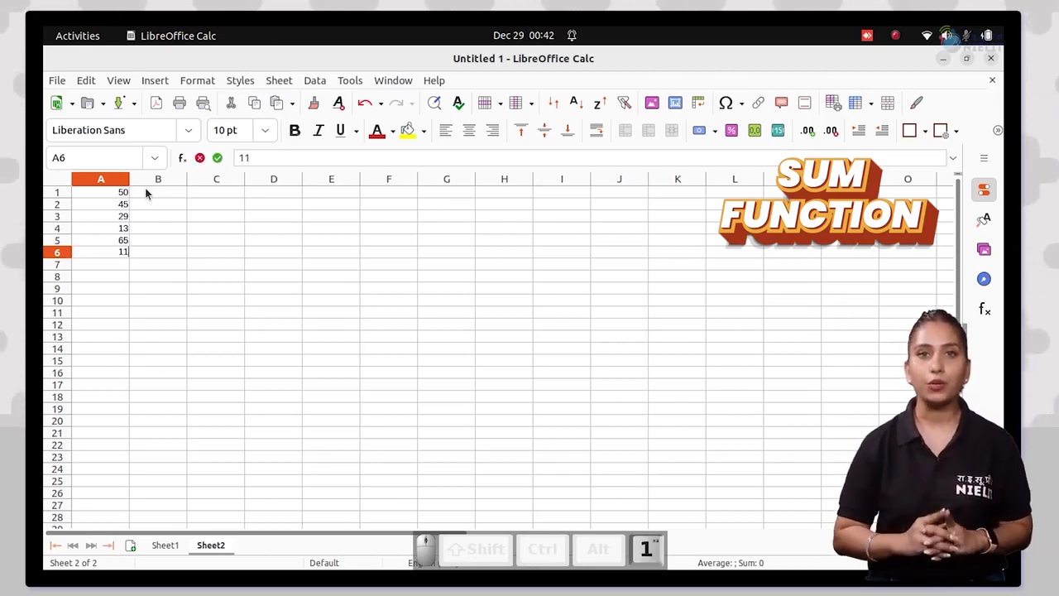
key(Return)
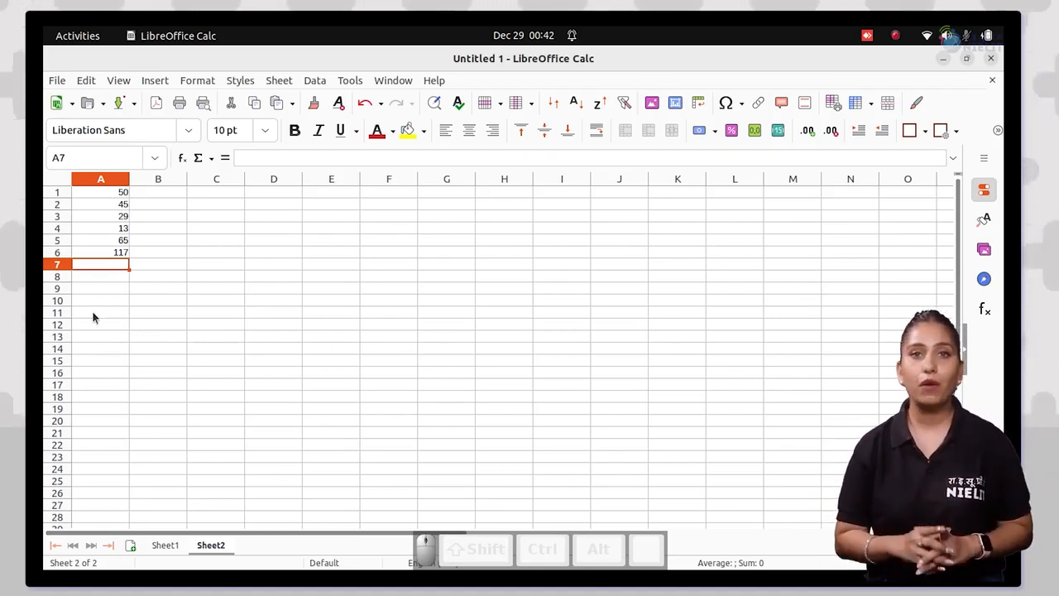
Enter the formula =SUM(A1,A2,A5,A6) in cell A9 and review the cells it references
click(97, 287)
text(=SUM)
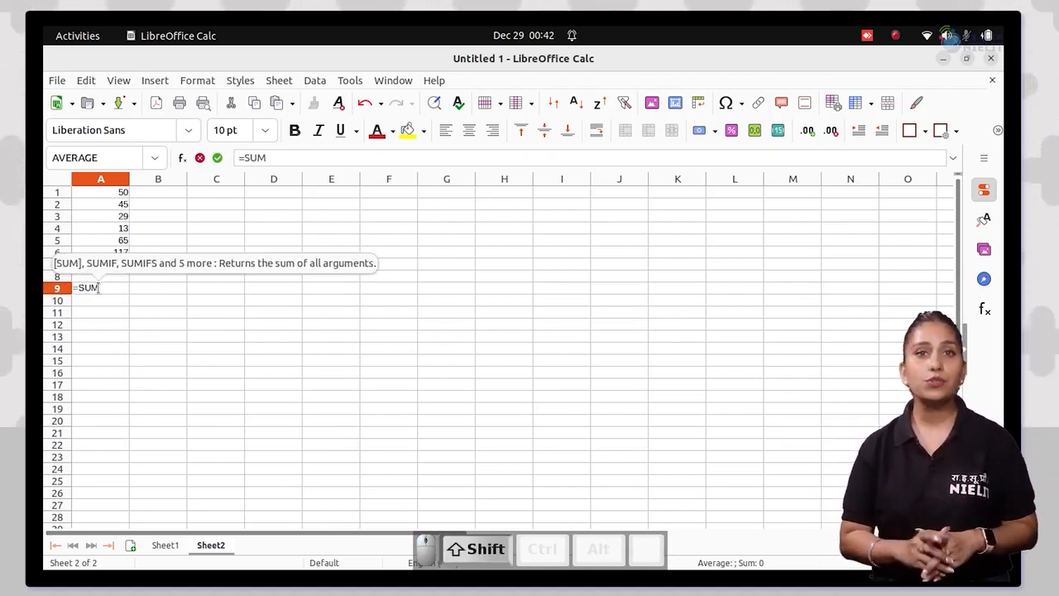
text((A1,A2,)
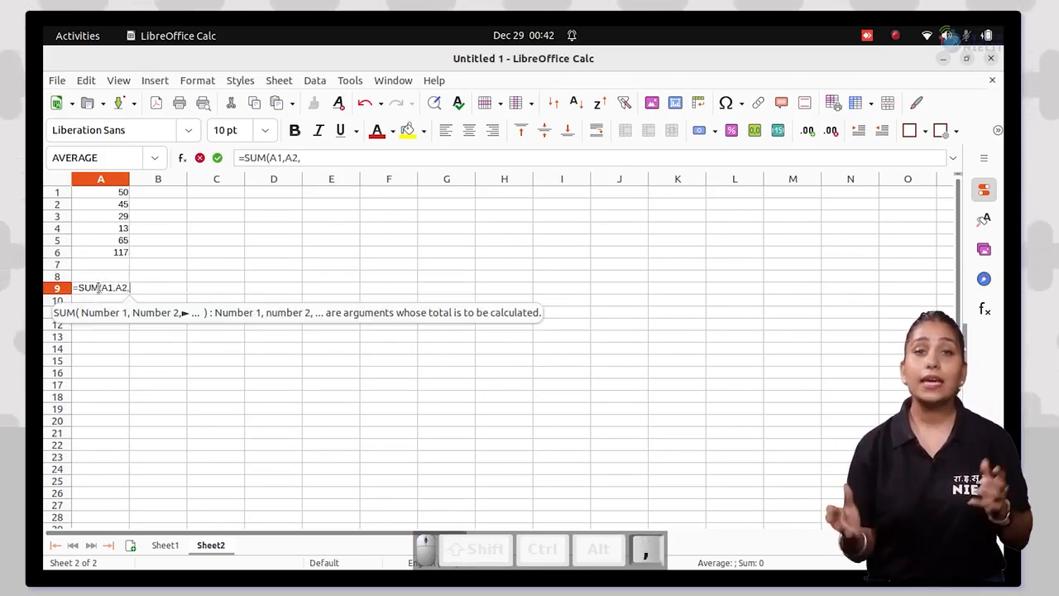
text(A5,A6))
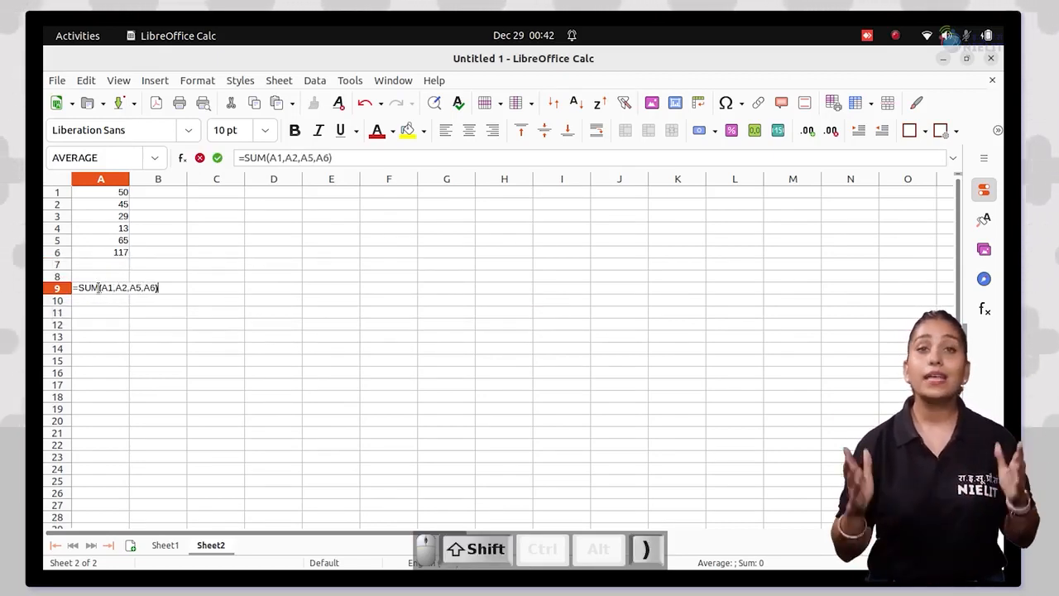
key(Return)
click(109, 286)
double_click(109, 285)
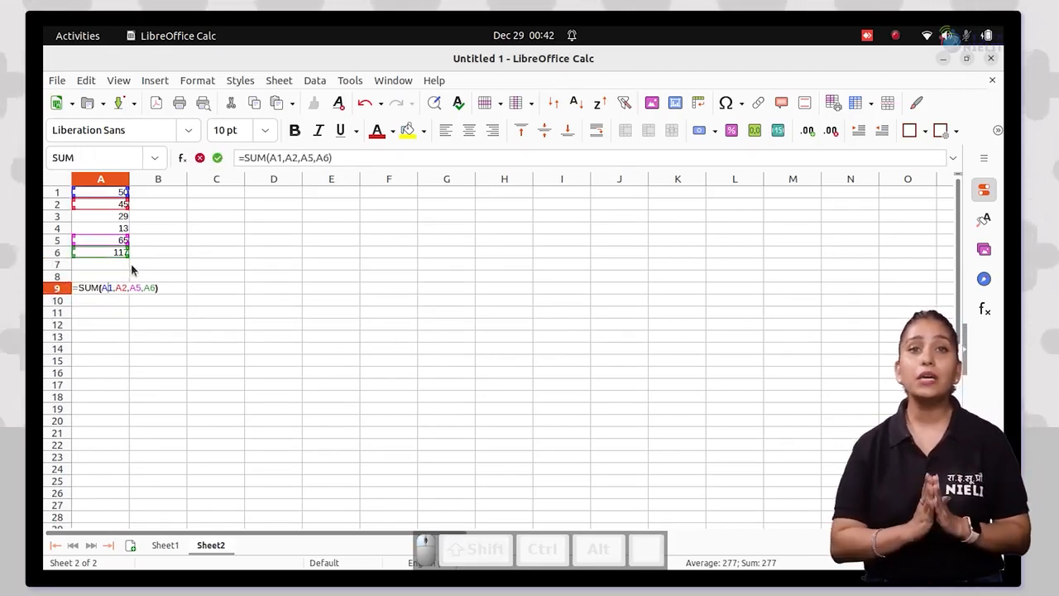
key(Escape)
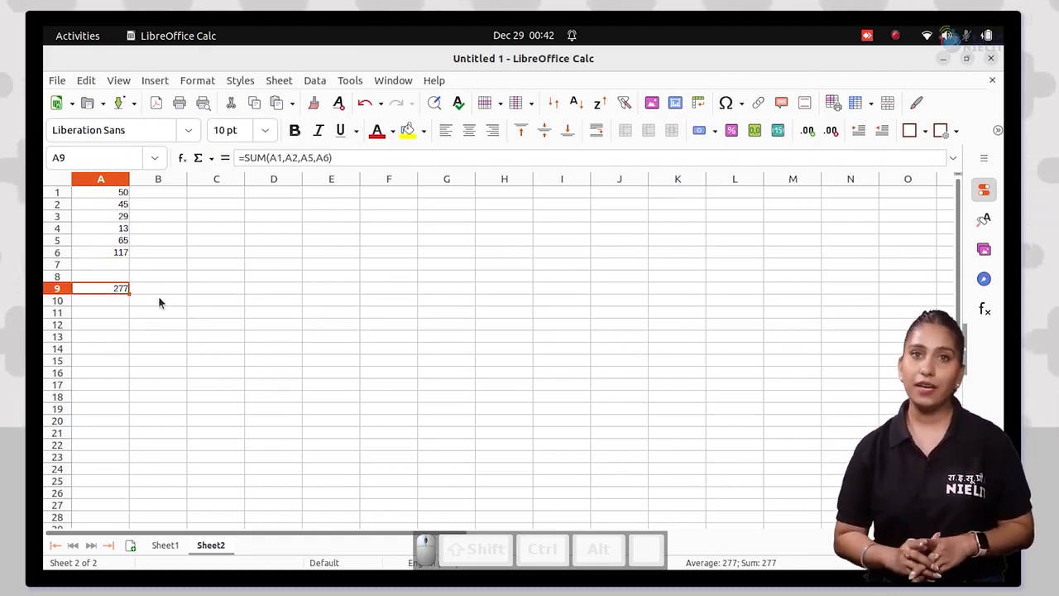
double_click(101, 288)
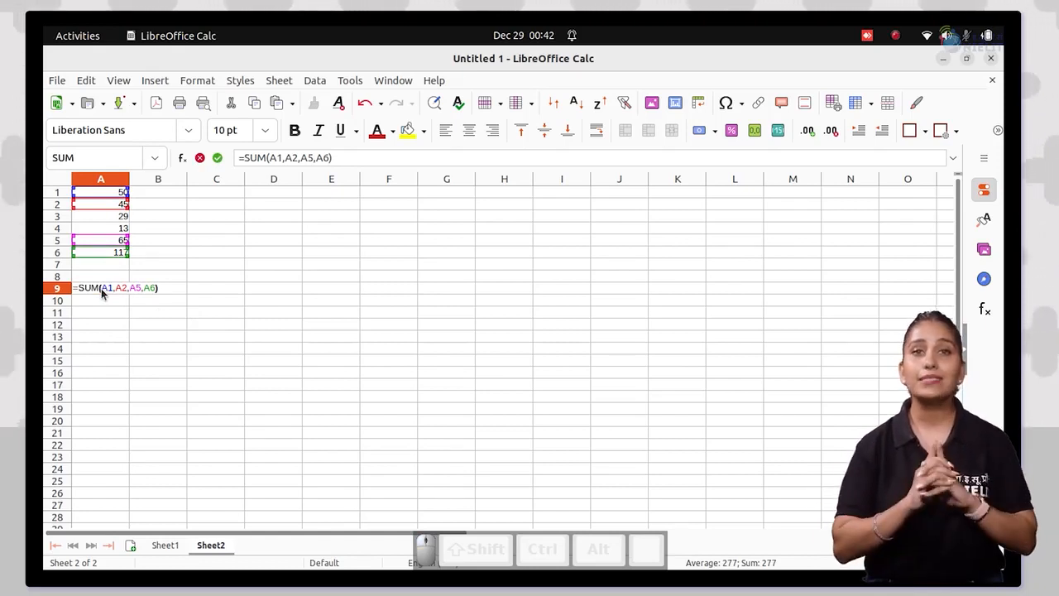
key(BackSpace)
key(BackSpace)
key(BackSpace)
key(BackSpace)
key(BackSpace)
key(BackSpace)
key(BackSpace)
key(BackSpace)
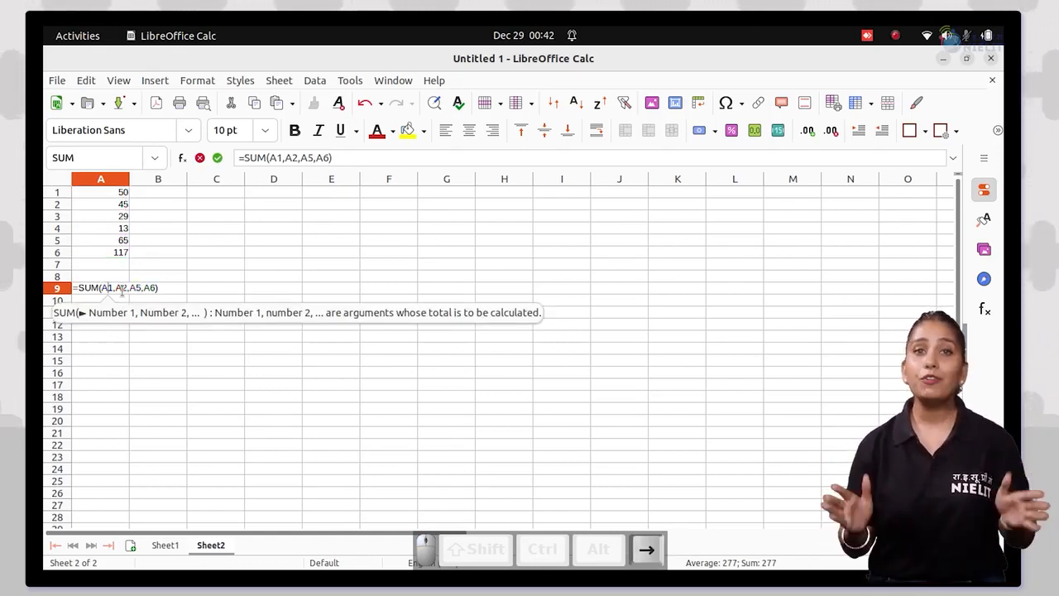
key(BackSpace)
text(:A)
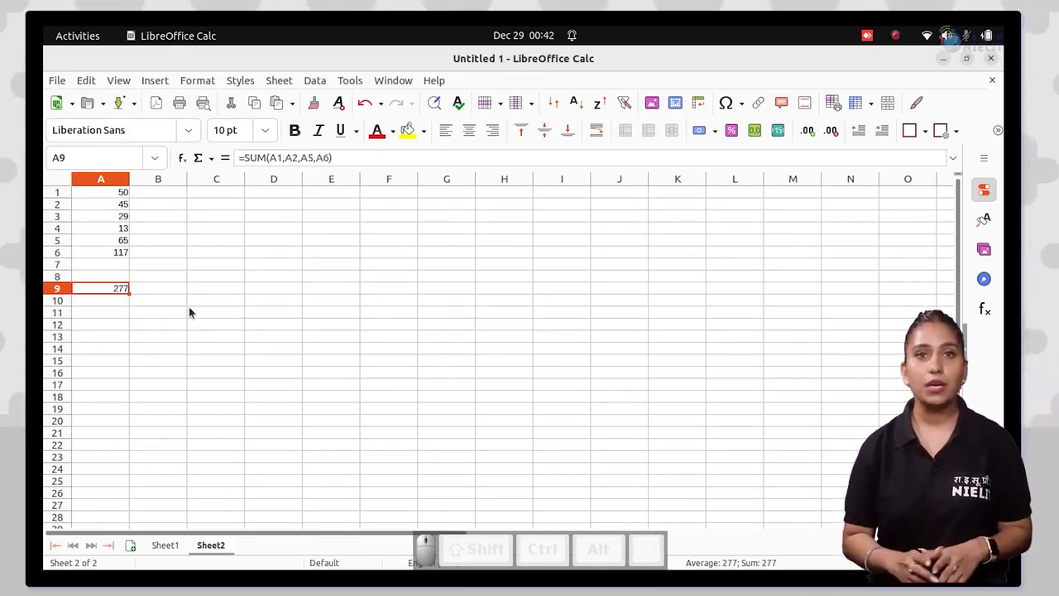
Change the formula in cell A9 to =SUM(A1:A5) and review the range it references
double_click(101, 288)
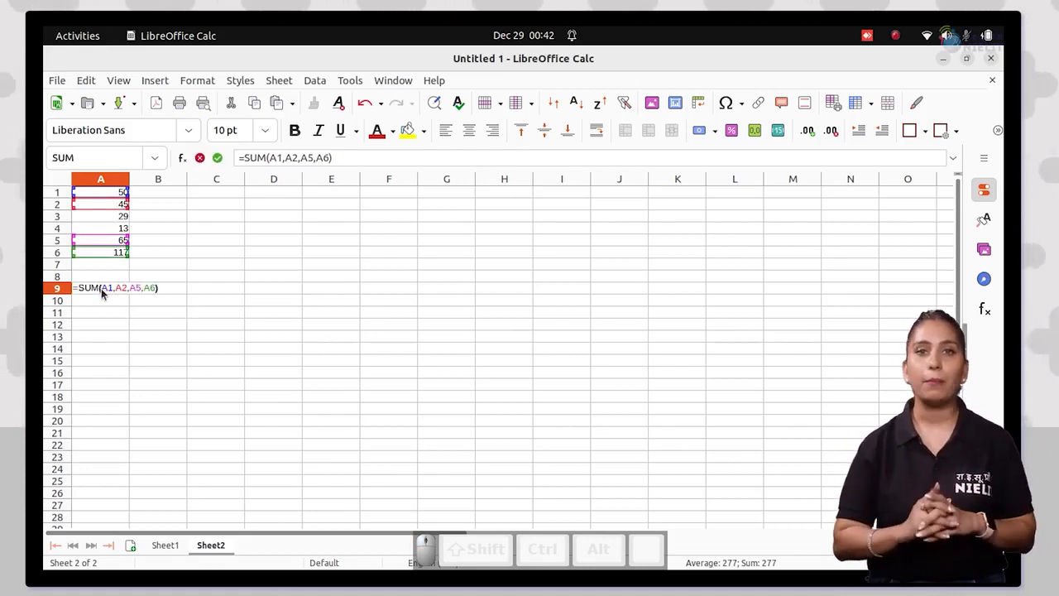
key(Right)
key(Right)
key(Right)
key(Right)
key(Right)
key(Right)
key(Right)
key(Right)
key(Right)
key(Right)
key(Right)
key(Right)
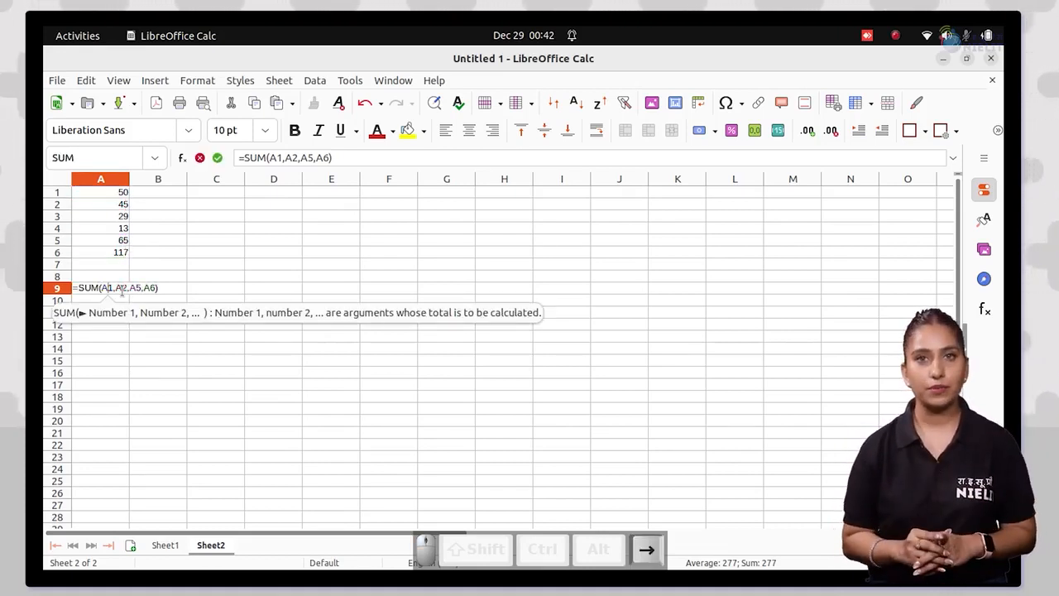
key(BackSpace)
key(BackSpace)
key(BackSpace)
key(BackSpace)
key(BackSpace)
key(BackSpace)
key(BackSpace)
key(BackSpace)
key(BackSpace)
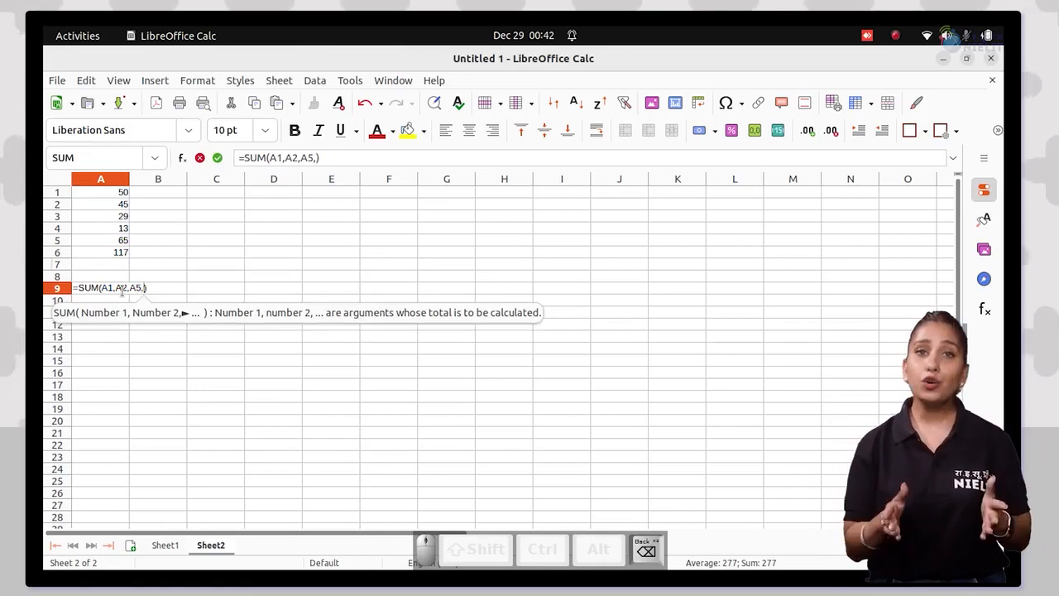
key(BackSpace)
text(:A%)
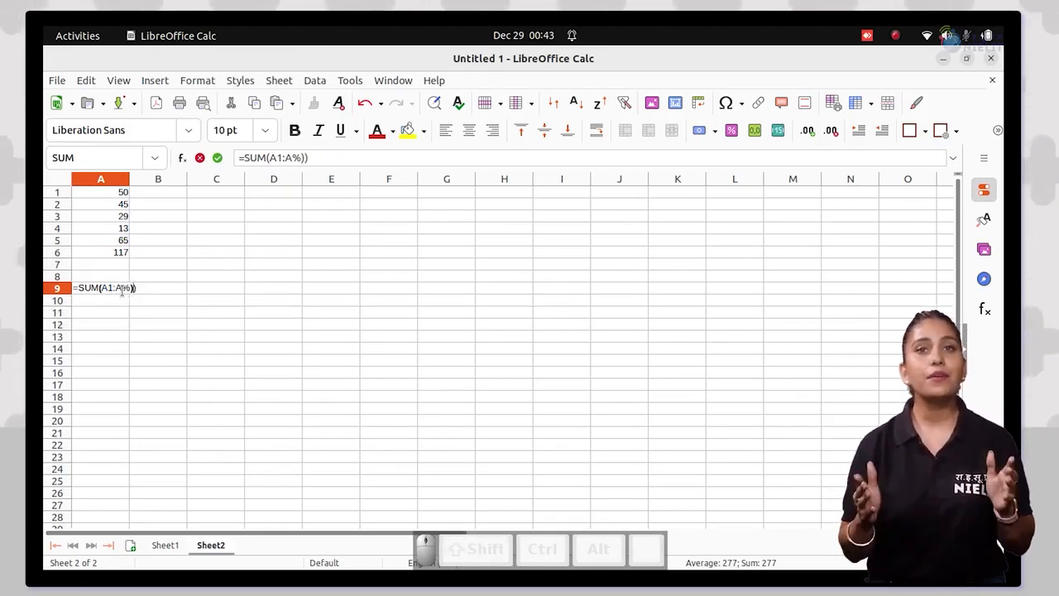
key(BackSpace)
text(5))
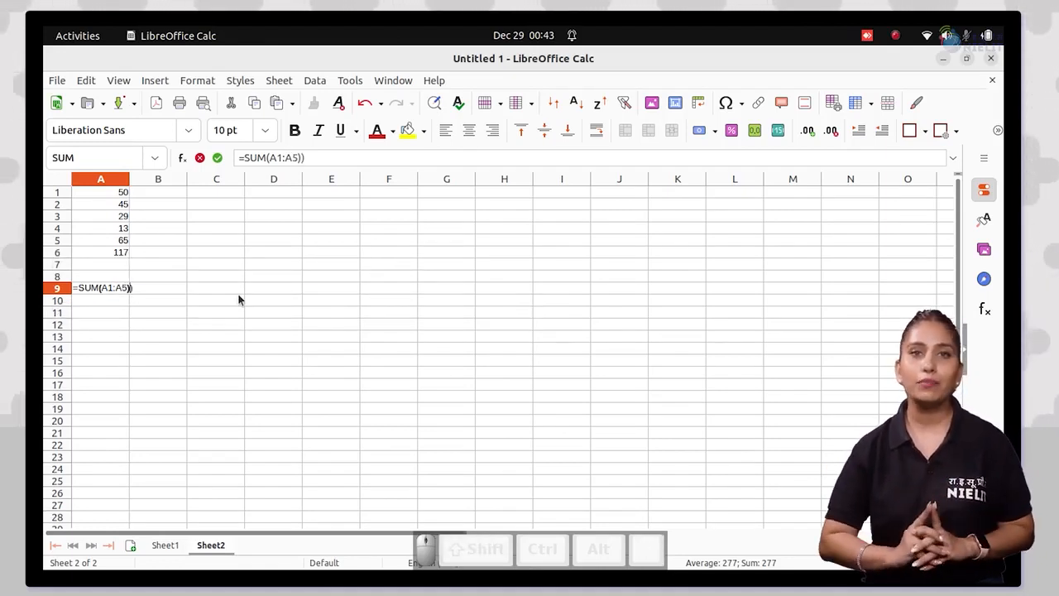
key(BackSpace)
key(Return)
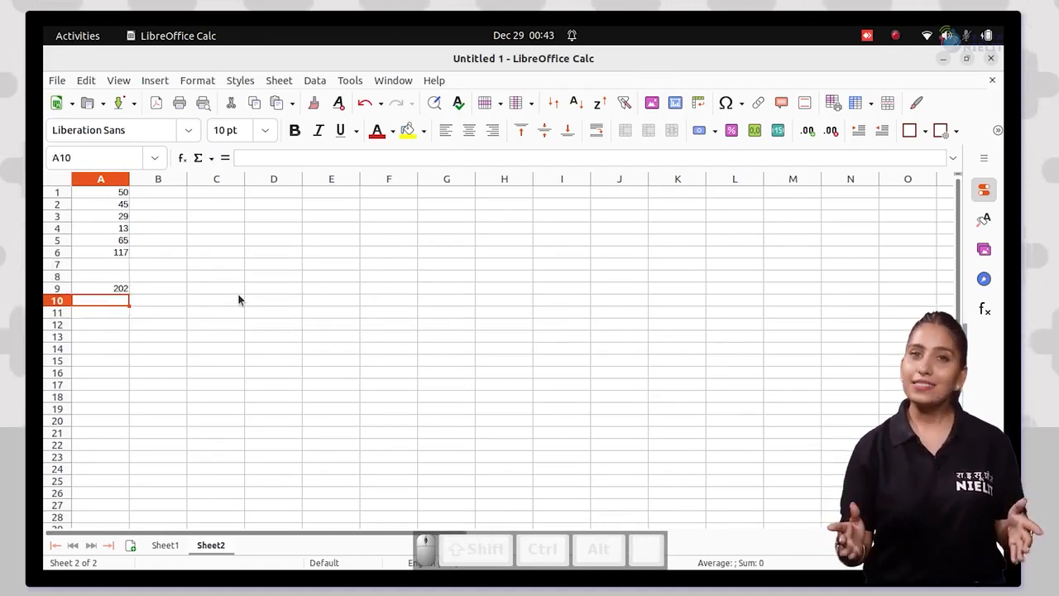
click(110, 287)
double_click(110, 287)
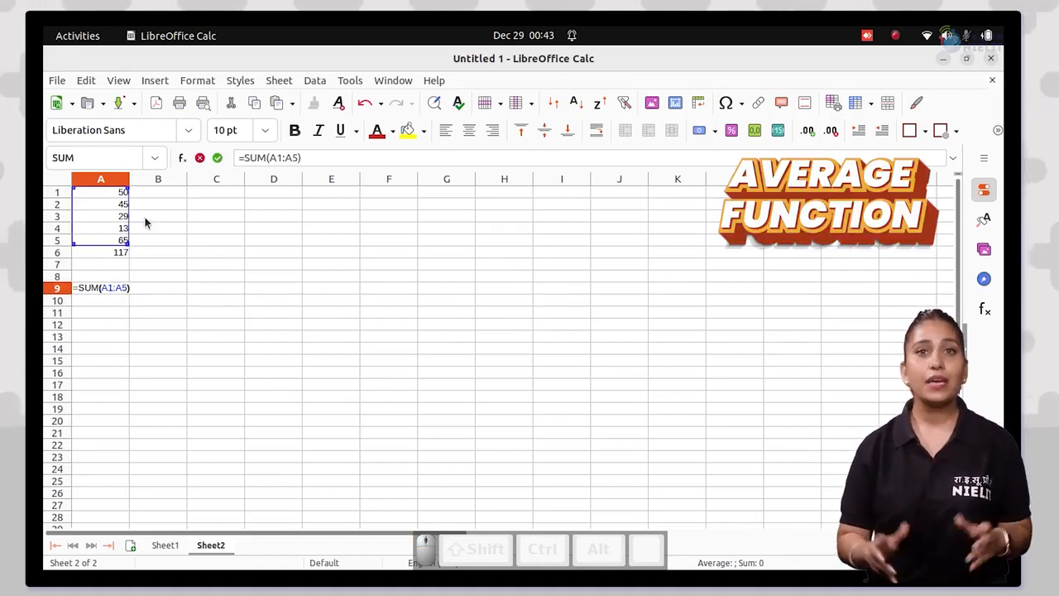
key(Escape)
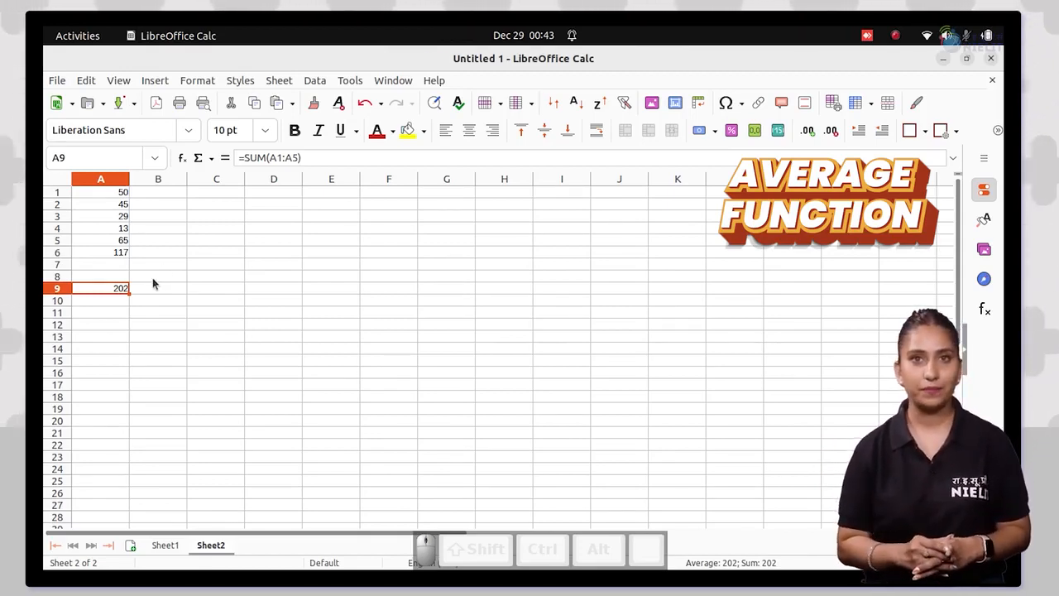
Enter the formula =AVERAGE(A1:A5) in cell B9 and review the range it references
click(165, 289)
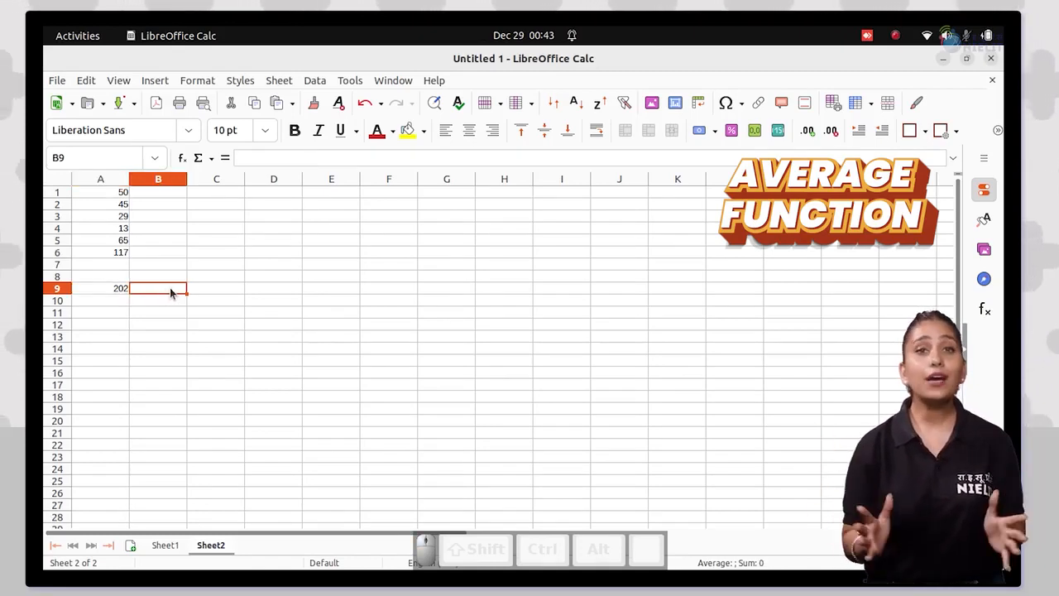
double_click(170, 287)
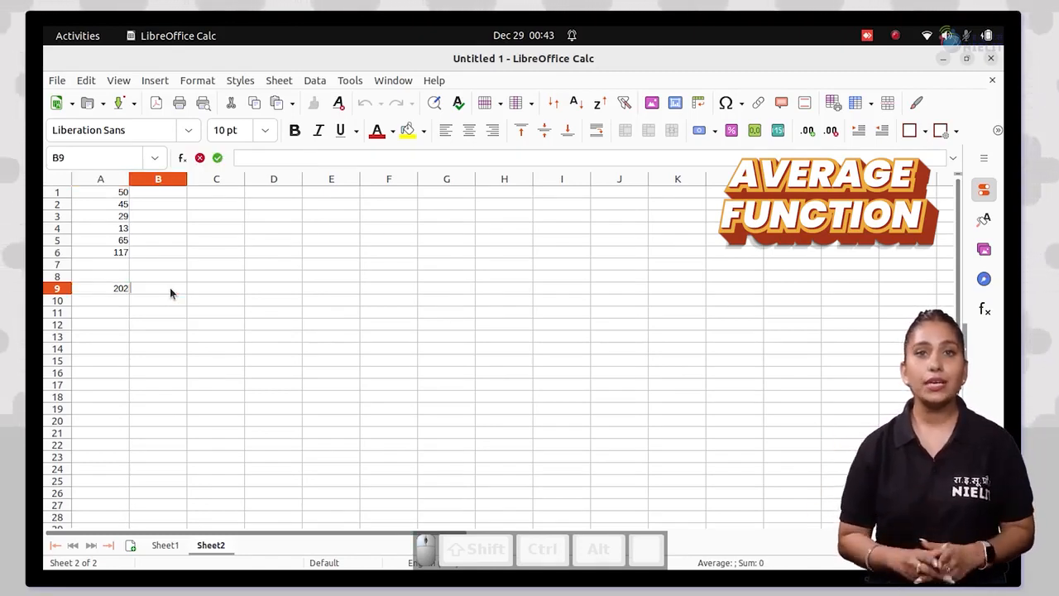
text(=AVERAGE)
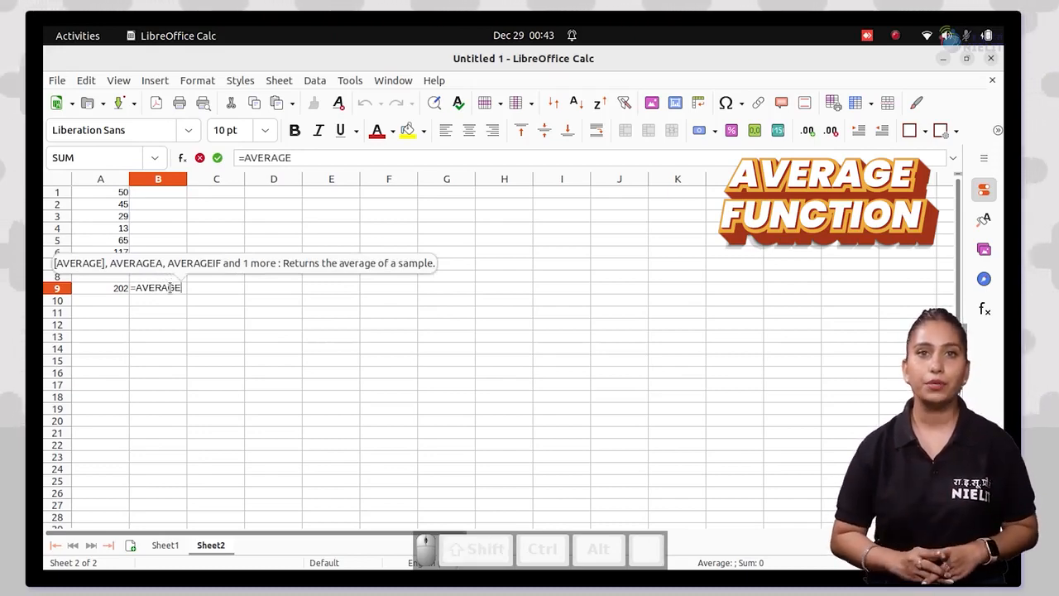
text((A!:)
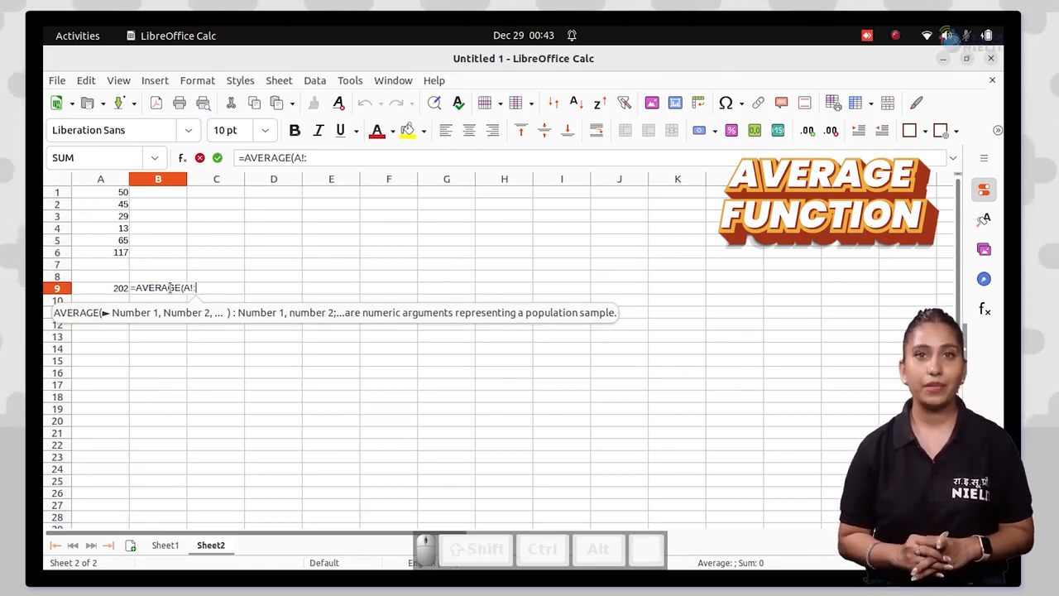
key(BackSpace)
text(1:)
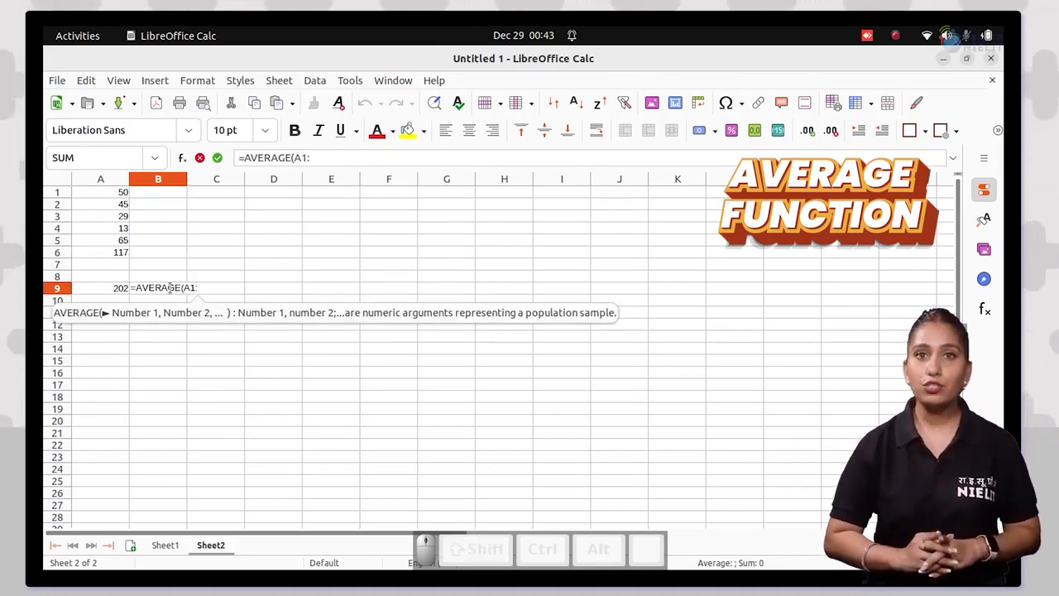
text(A5))
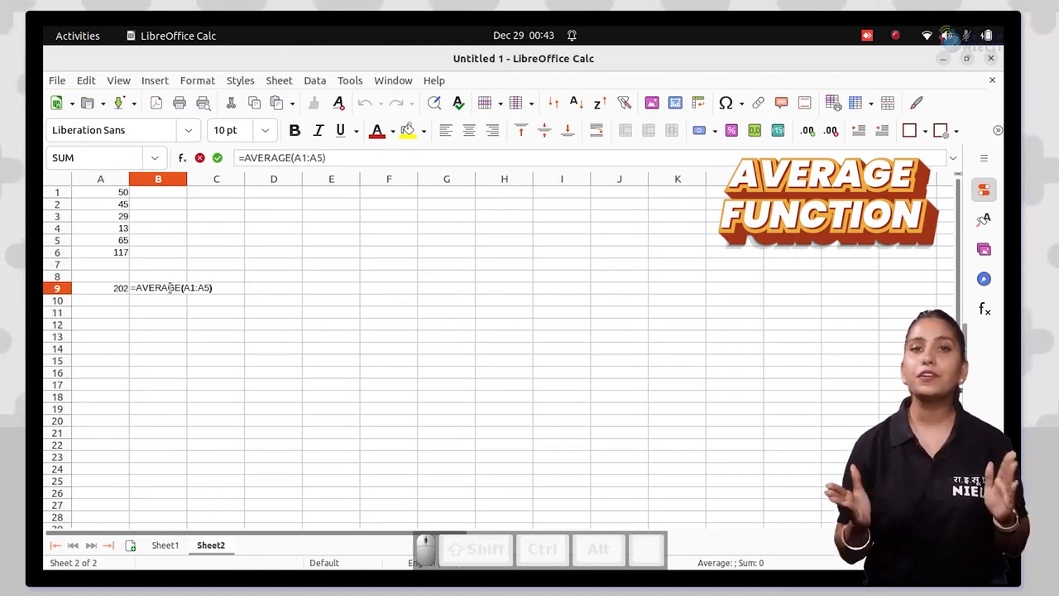
key(Return)
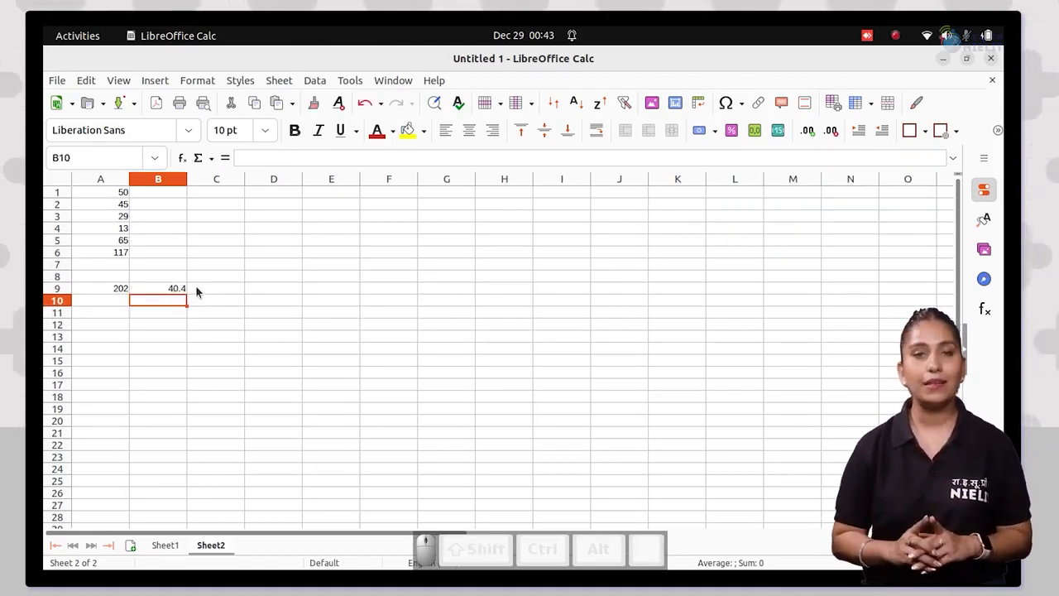
double_click(166, 288)
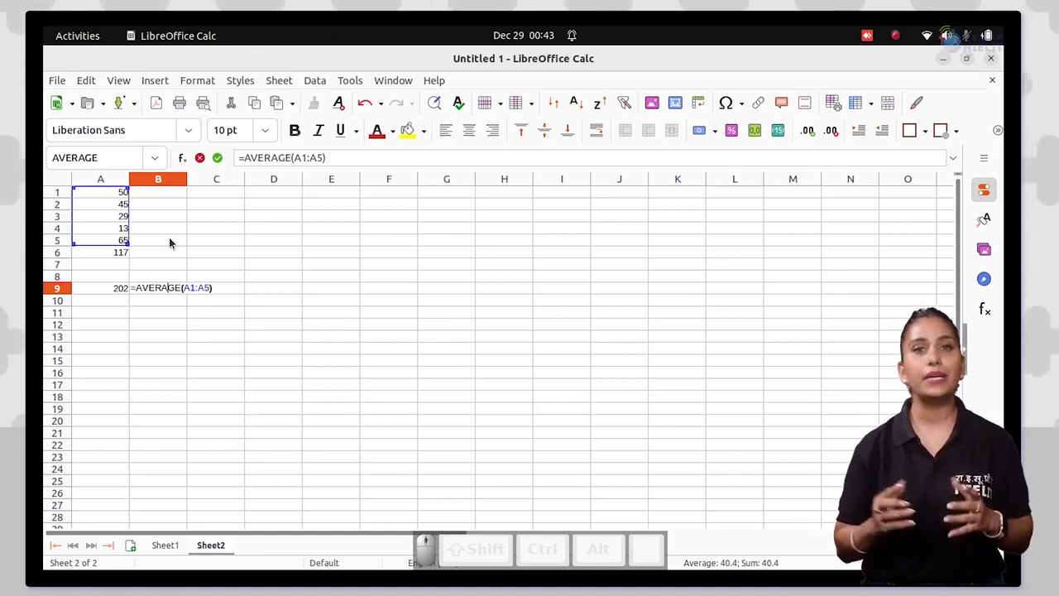
key(Return)
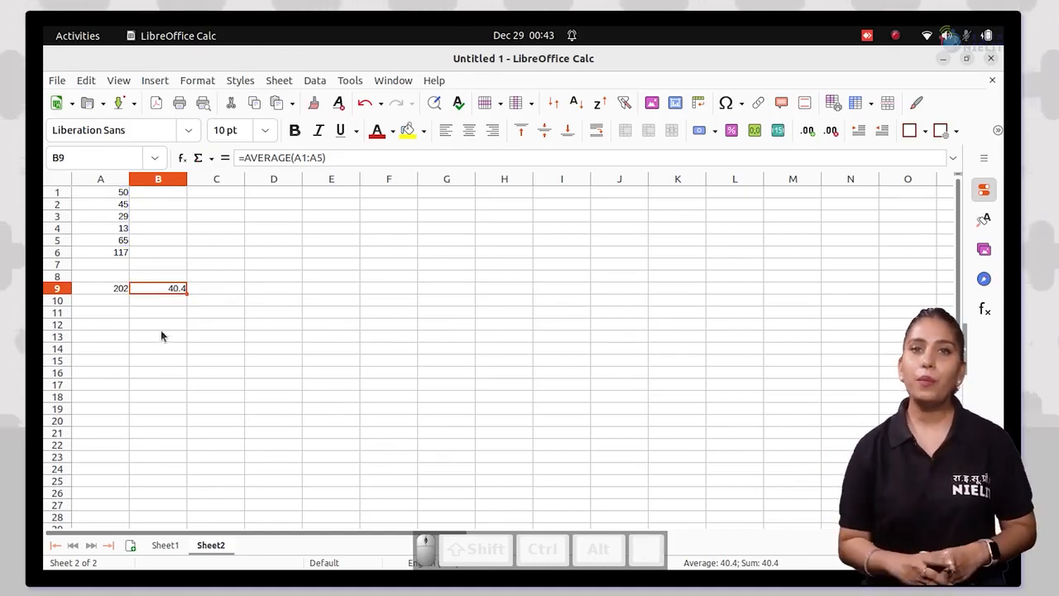
click(159, 340)
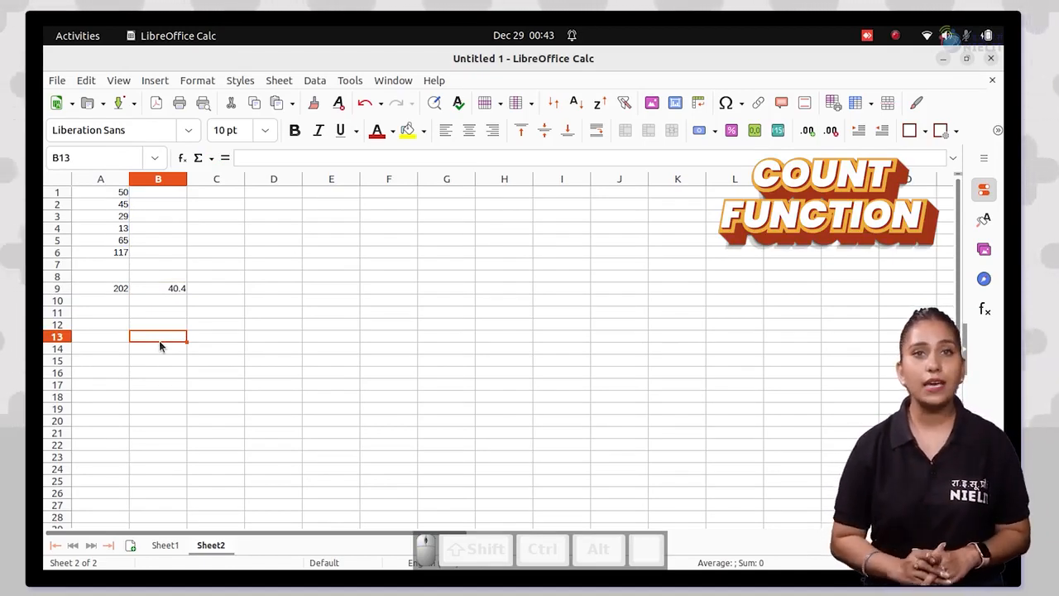
Clear the contents of the range A1:B9 on Sheet2
drag(108, 193, 184, 294)
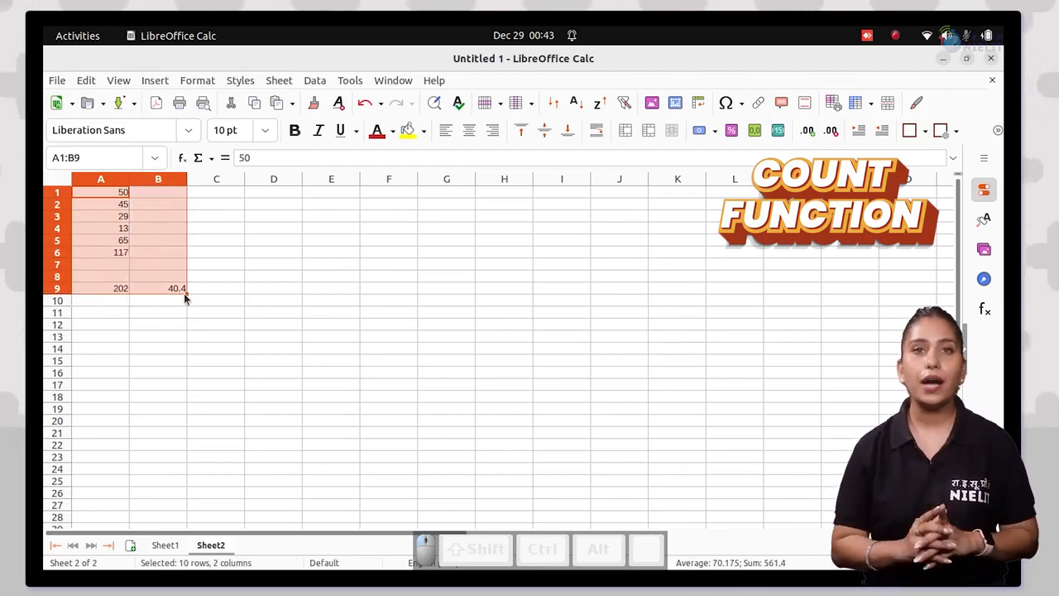
key(BackSpace)
key(Return)
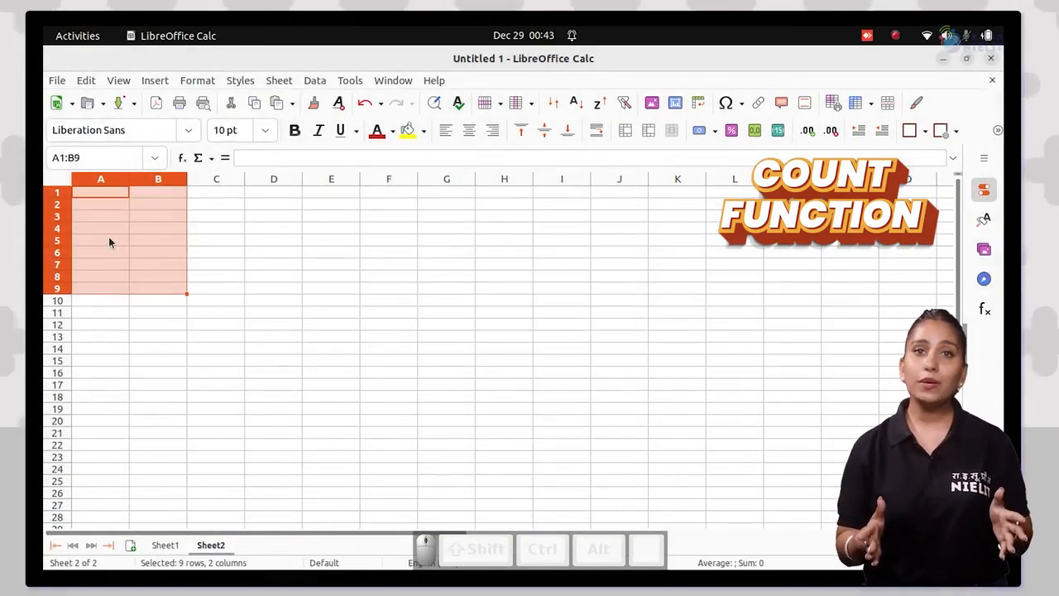
click(108, 240)
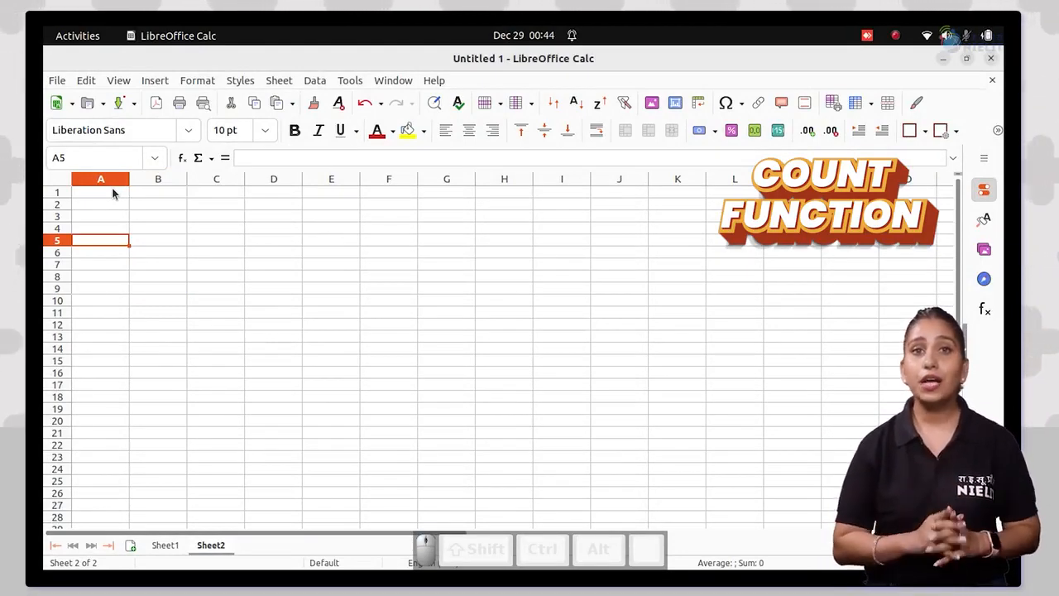
Enter the values 5, 7, TRUE and 10 in cells A1 to A4
click(114, 192)
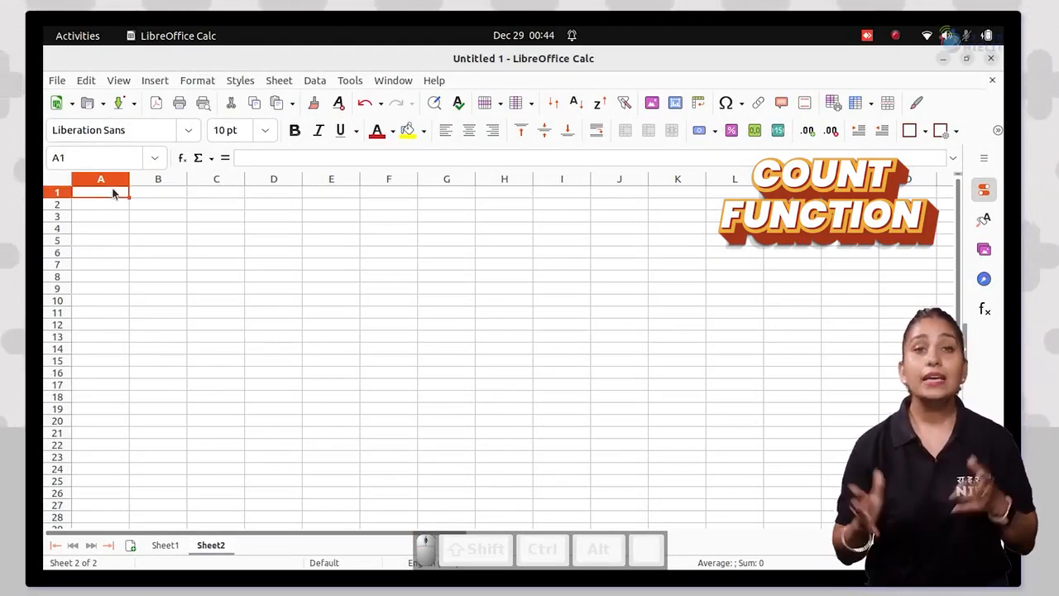
text(5)
key(Return)
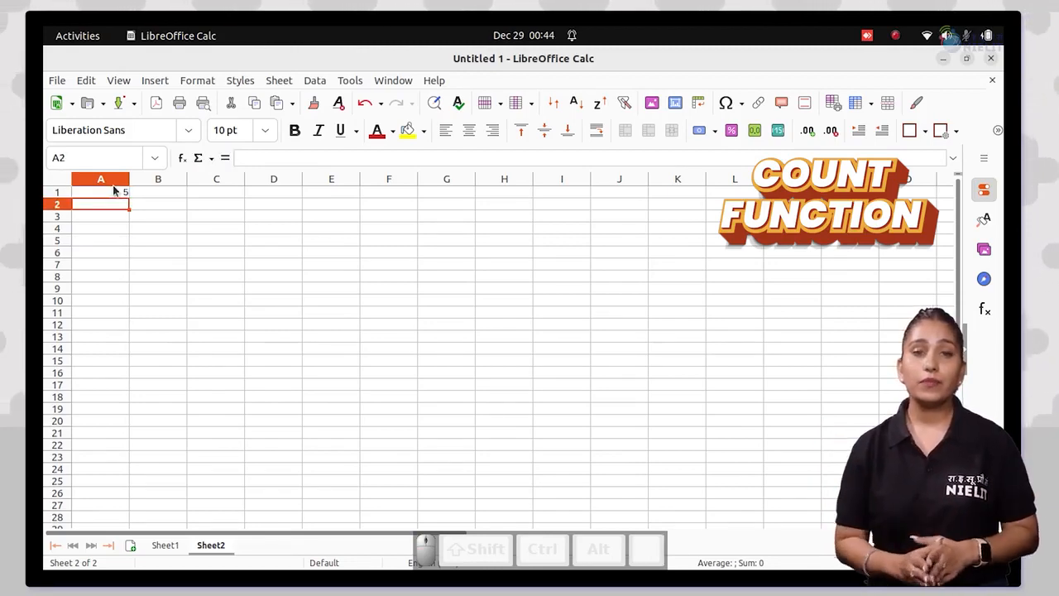
text(7)
key(Return)
text(TRUE)
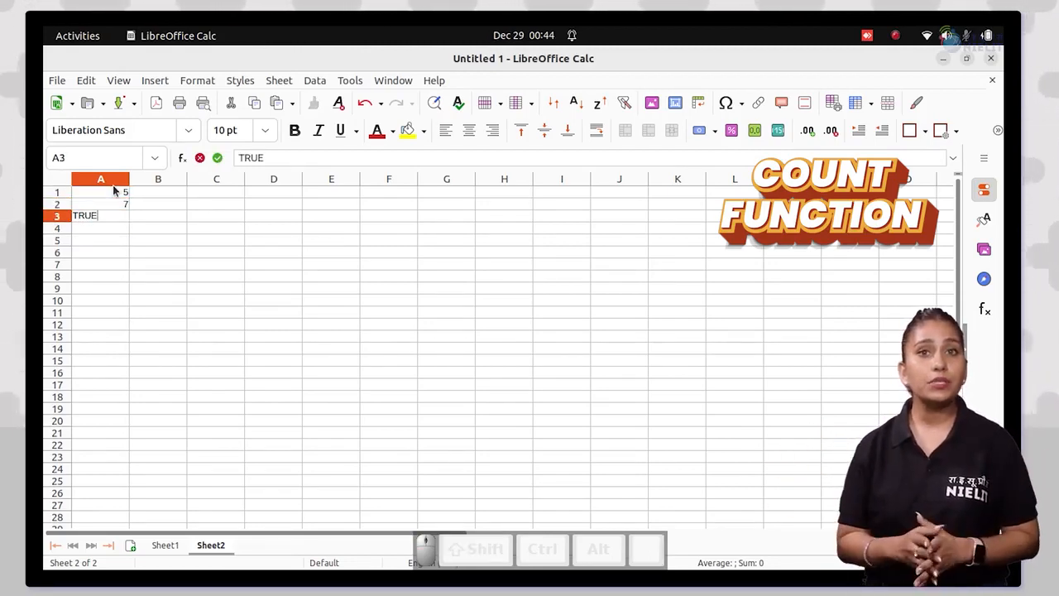
key(Return)
text(10)
key(Return)
Enter the formula =COUNT(A1:A4) in cell A5
text(=)
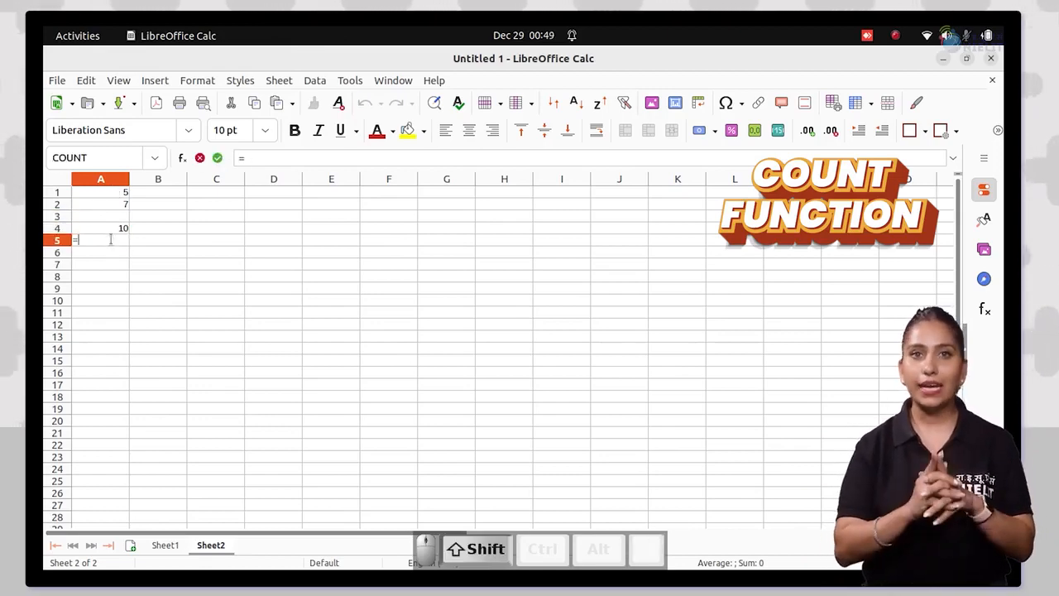
text(COUNT()
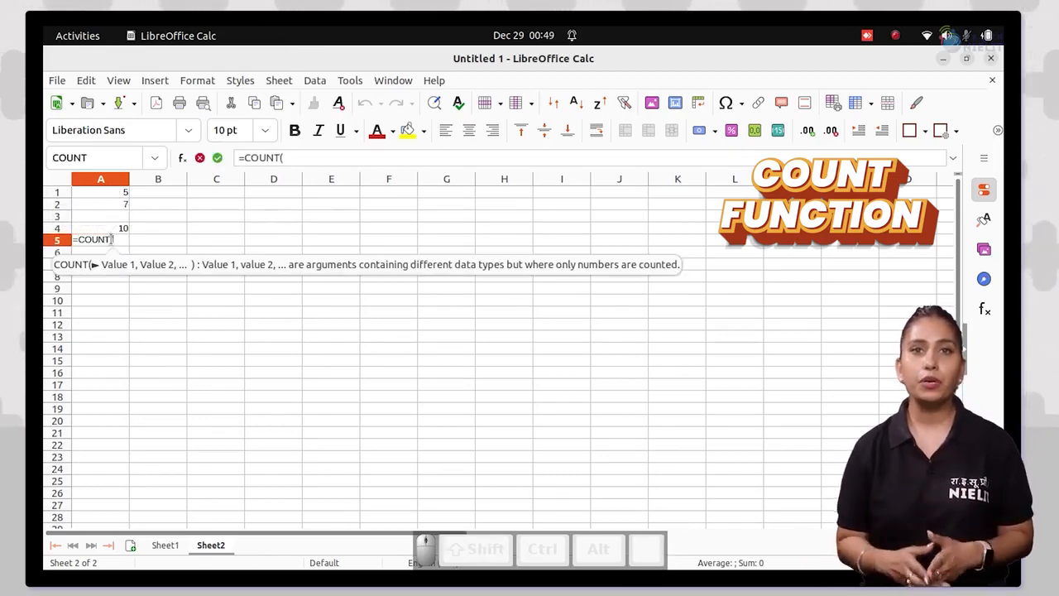
text(A1)
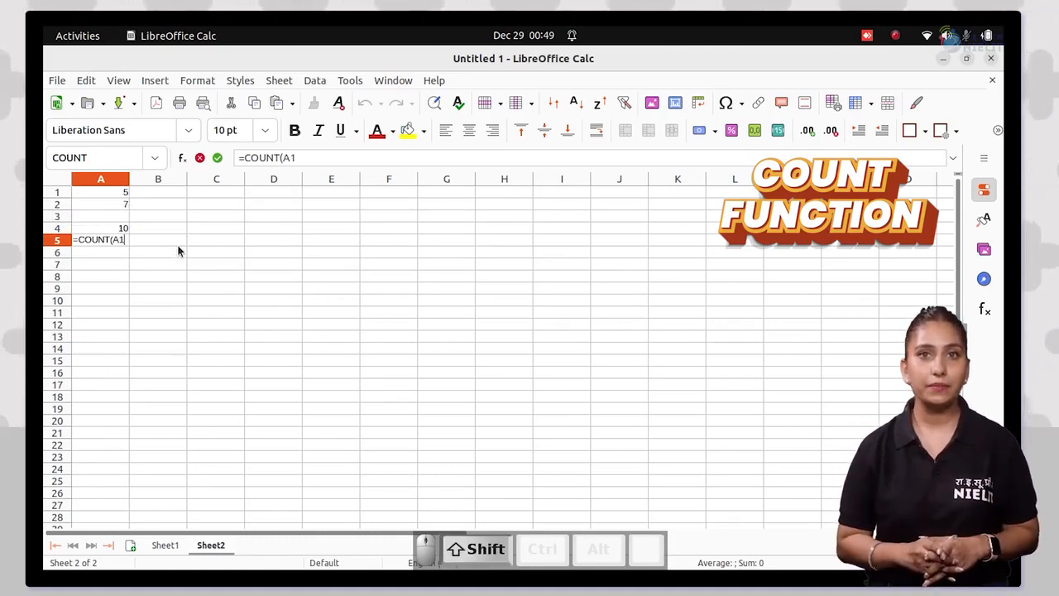
text(:A4))
key(Return)
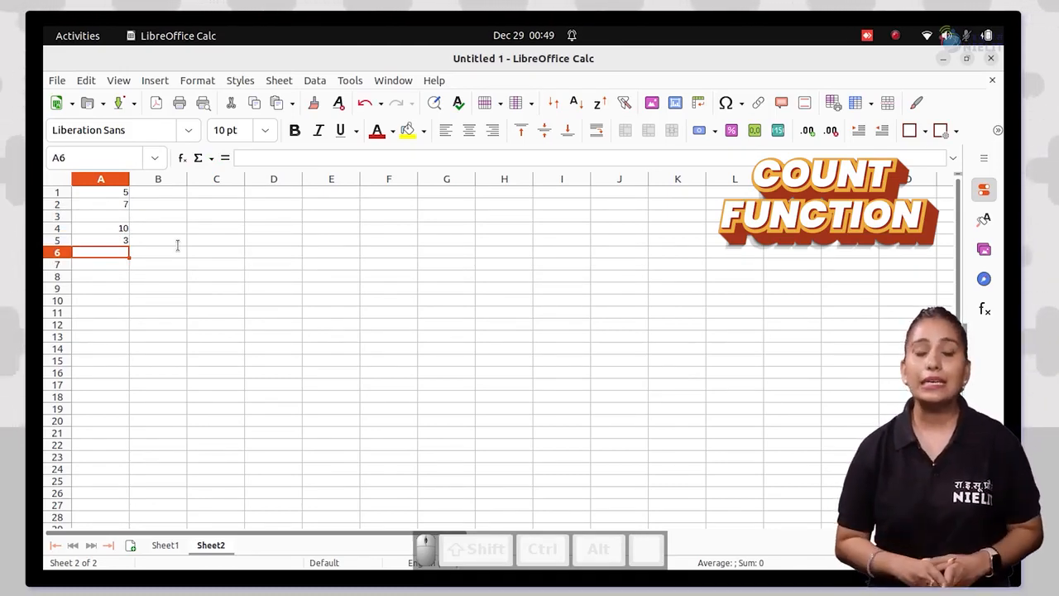
Enter 2 in cell A3 and change the formula in cell A5 to =MAX(A1:A4)
click(107, 216)
text(2)
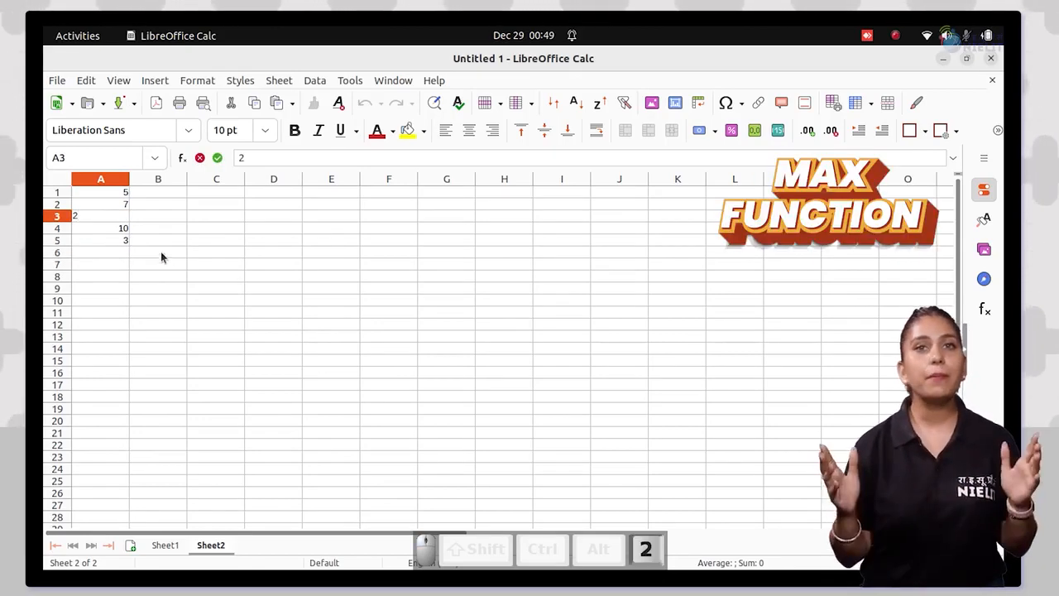
double_click(113, 242)
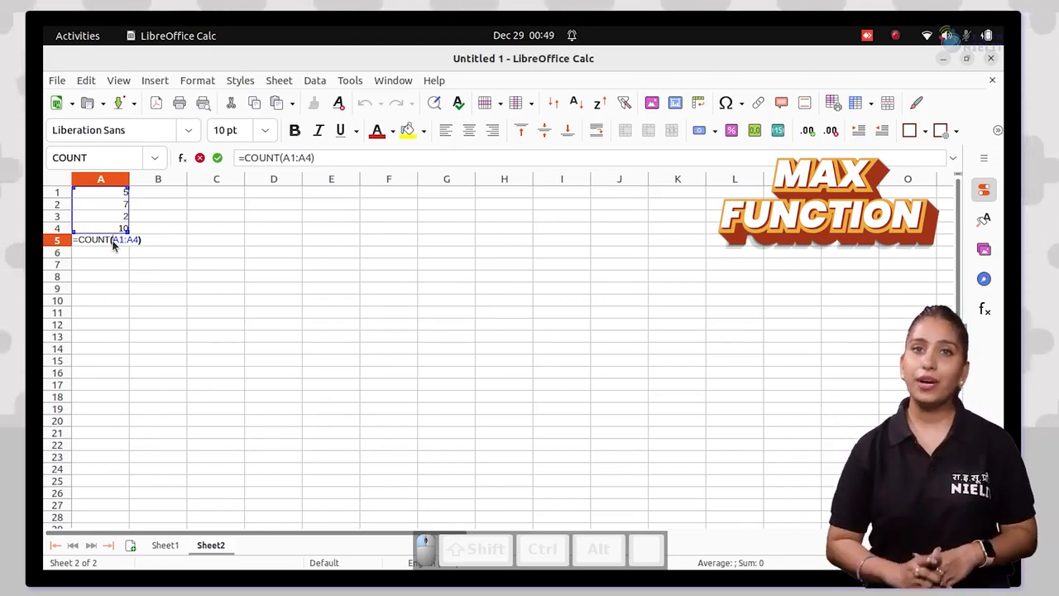
double_click(97, 240)
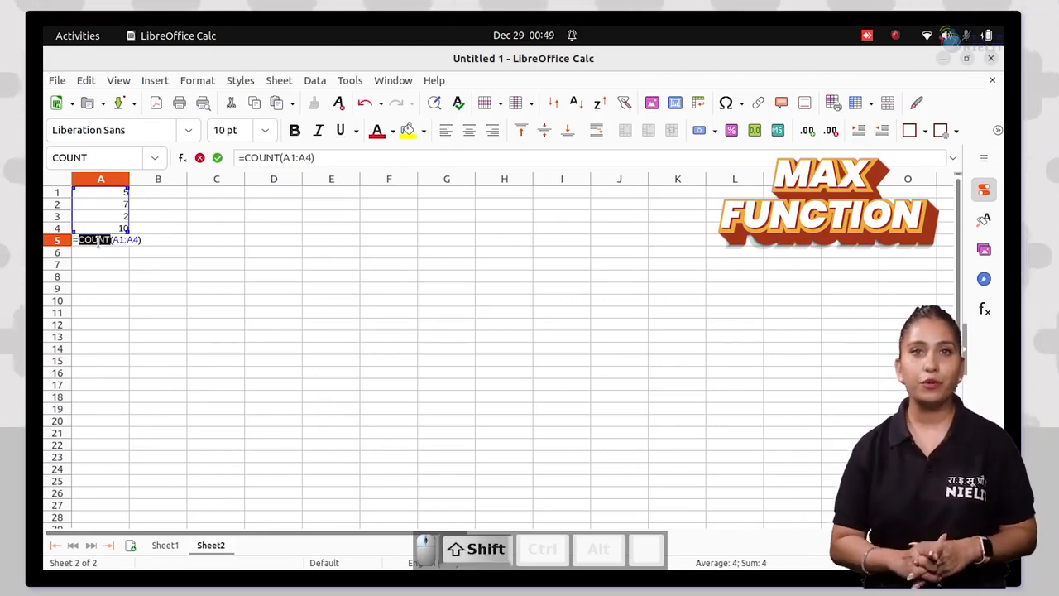
text(MAX)
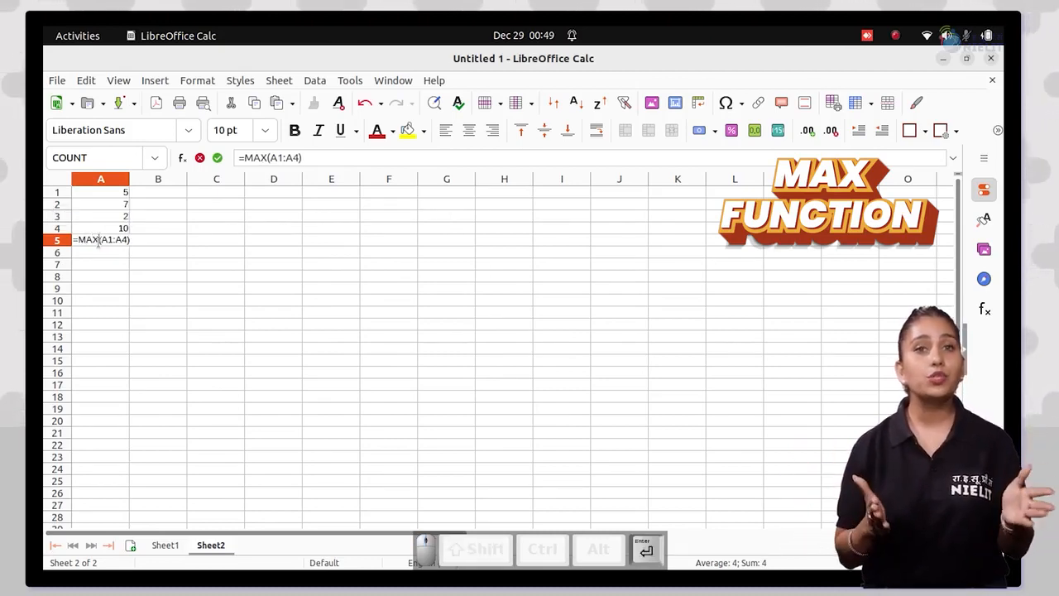
key(Return)
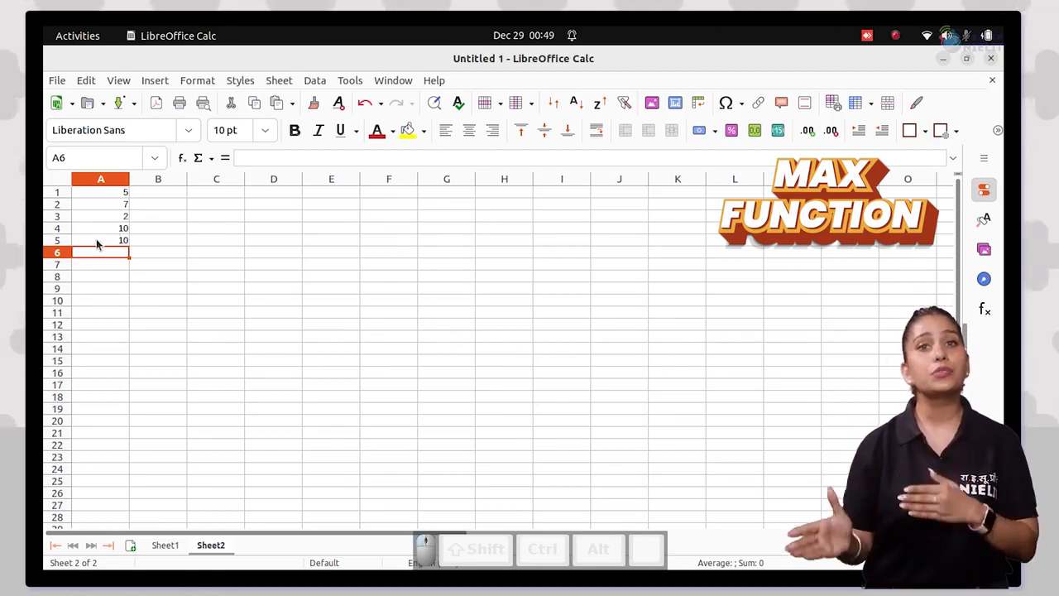
Change the formula in cell A5 to =MIN(A1:A4)
double_click(97, 242)
drag(99, 239, 86, 239)
key(BackSpace)
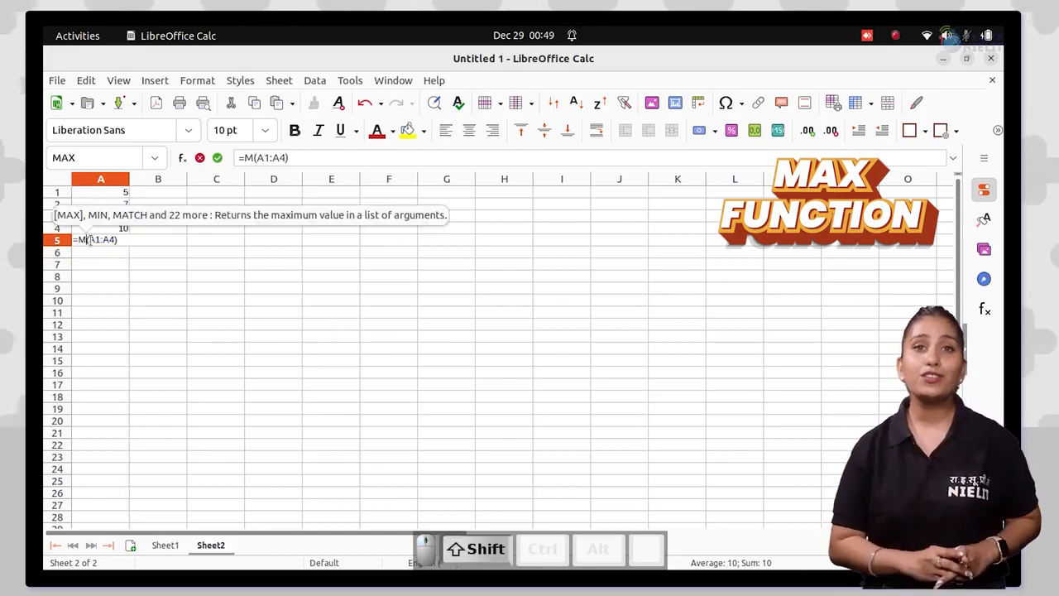
text(IN)
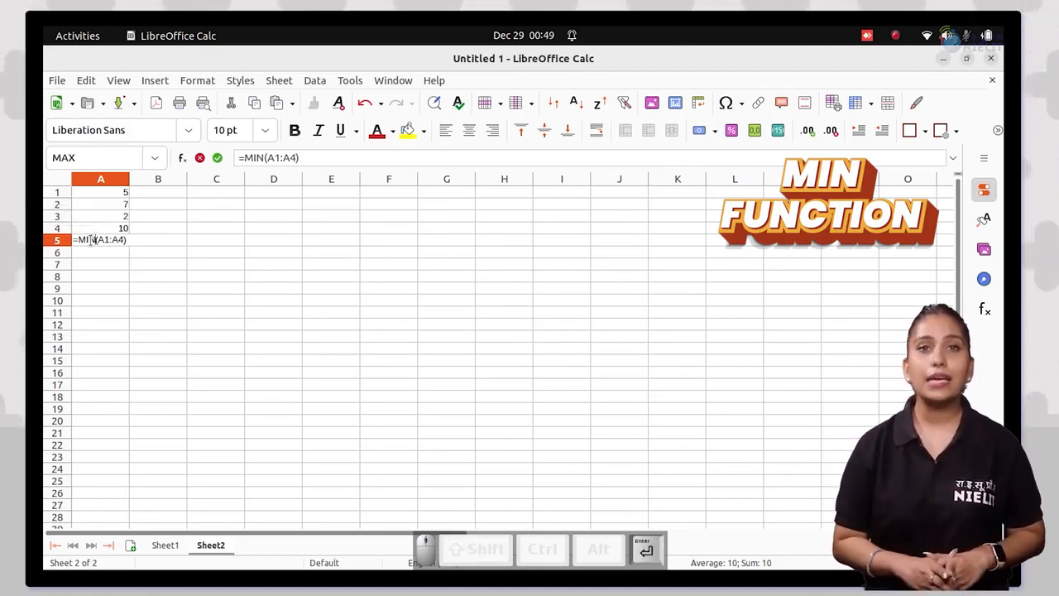
key(Return)
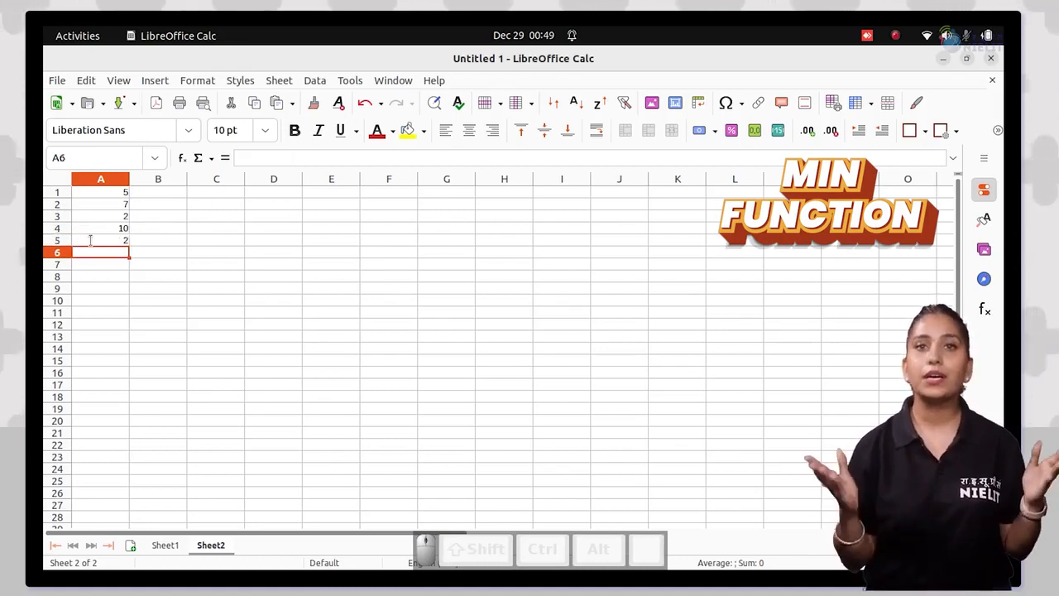
click(102, 242)
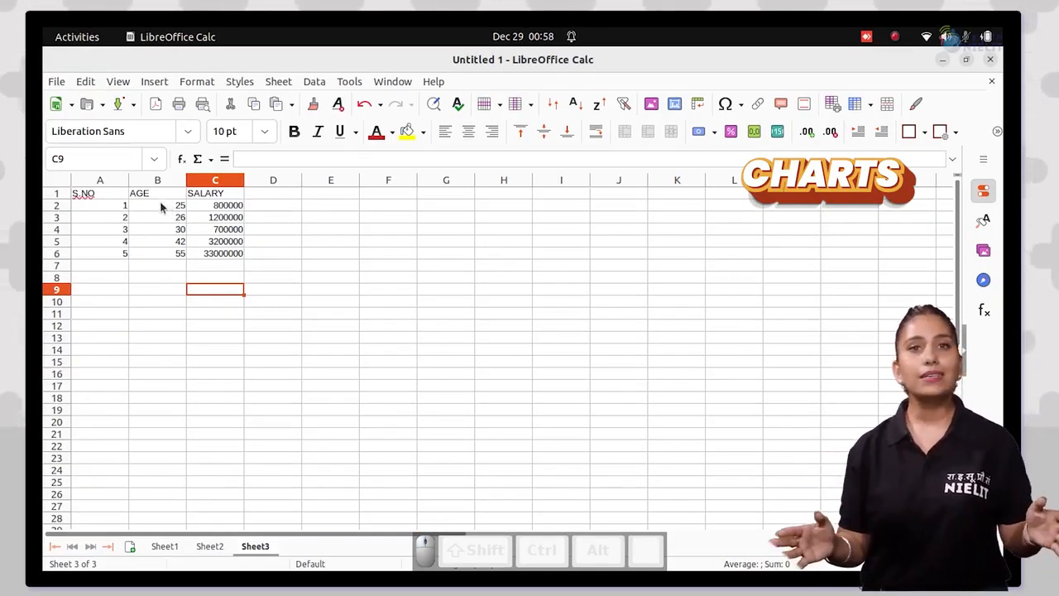
Set up a normal column chart from the AGE and SALARY data in B1:C6, using the first column as label
drag(143, 195, 237, 260)
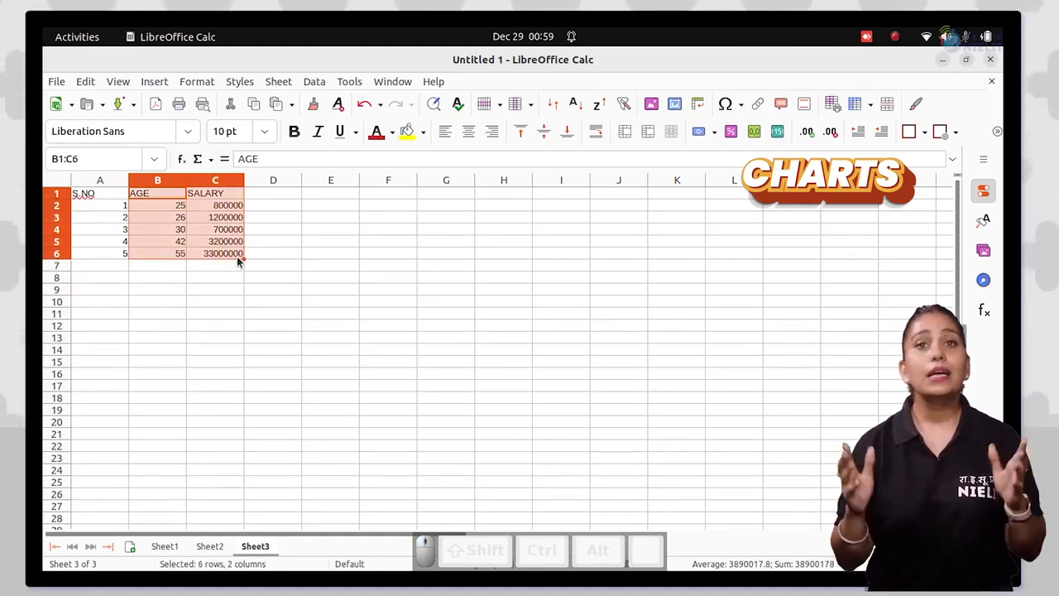
click(150, 84)
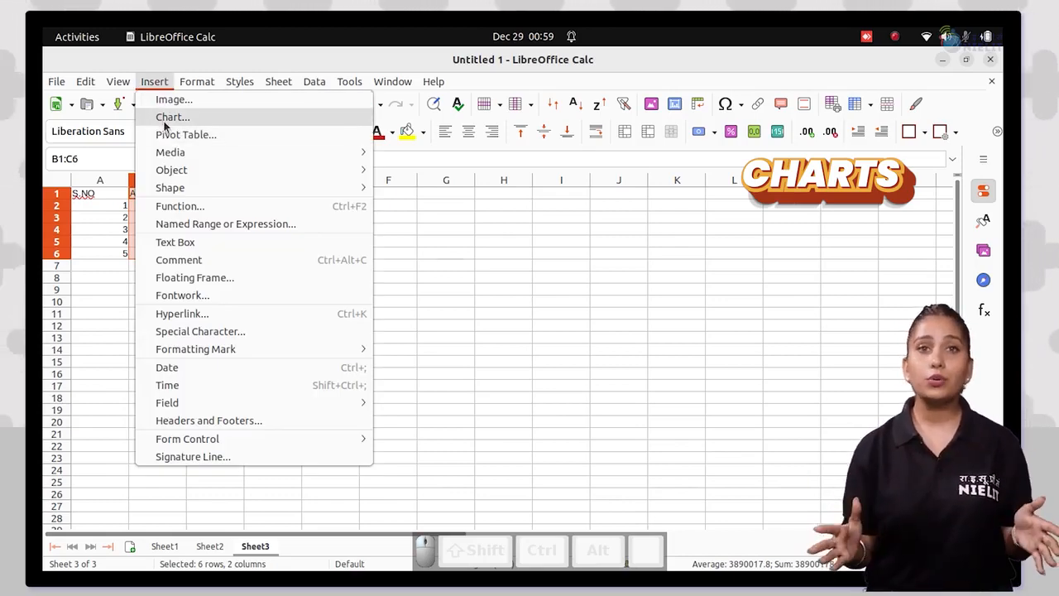
click(171, 117)
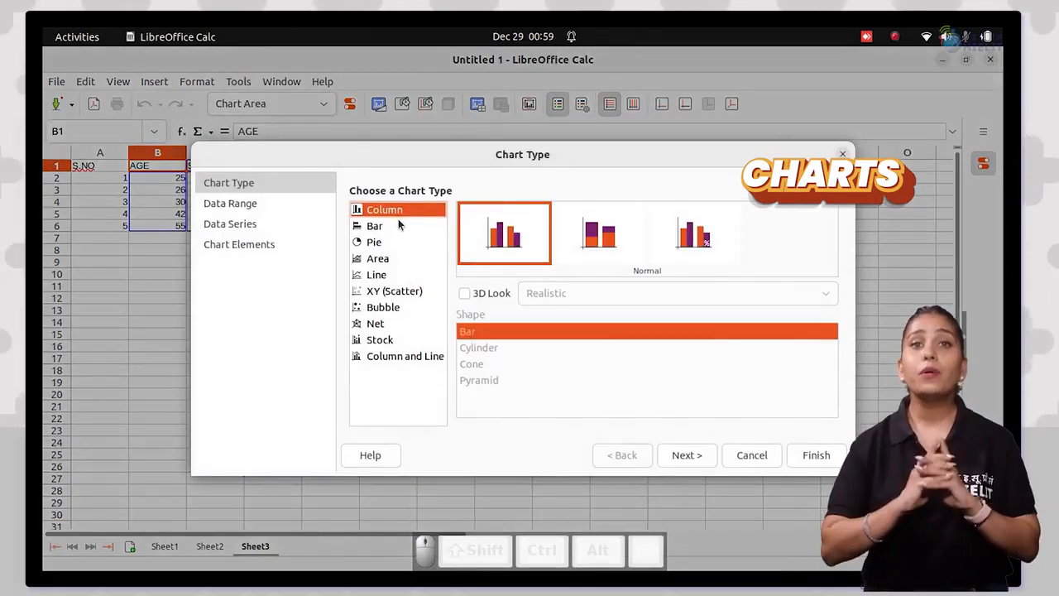
click(670, 464)
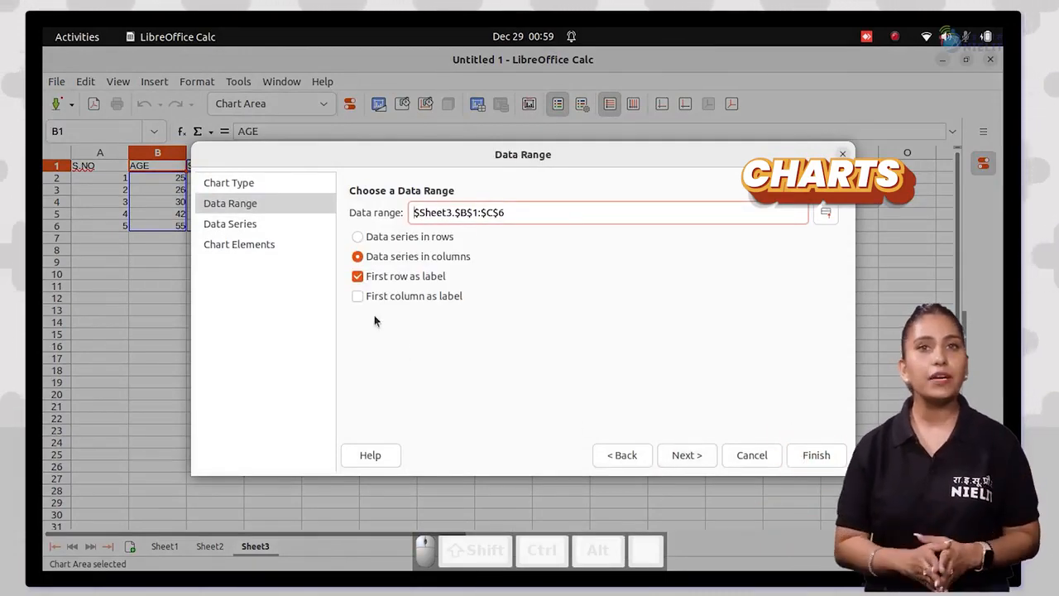
click(358, 297)
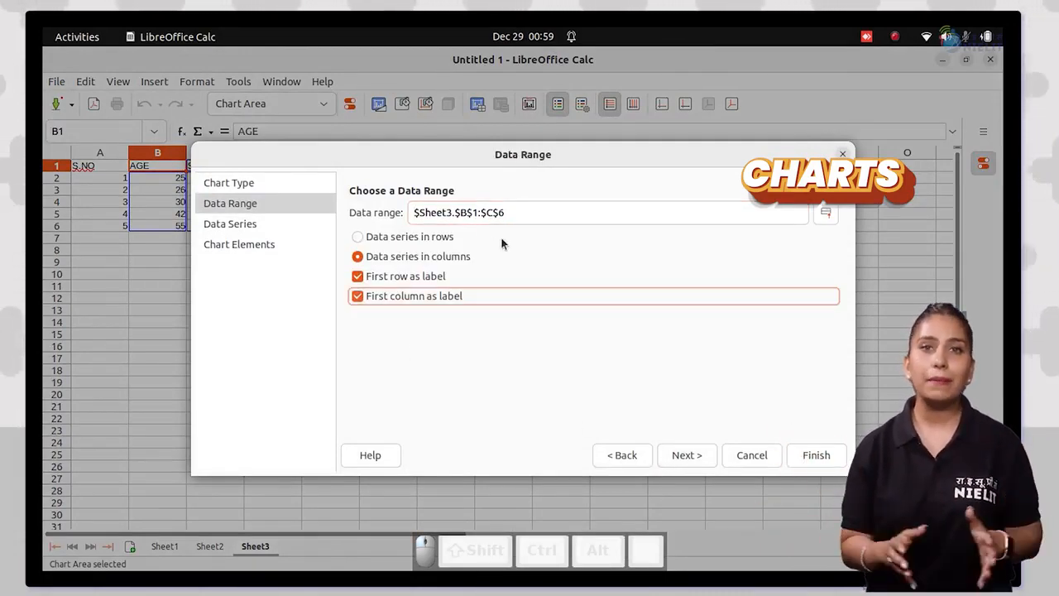
click(687, 455)
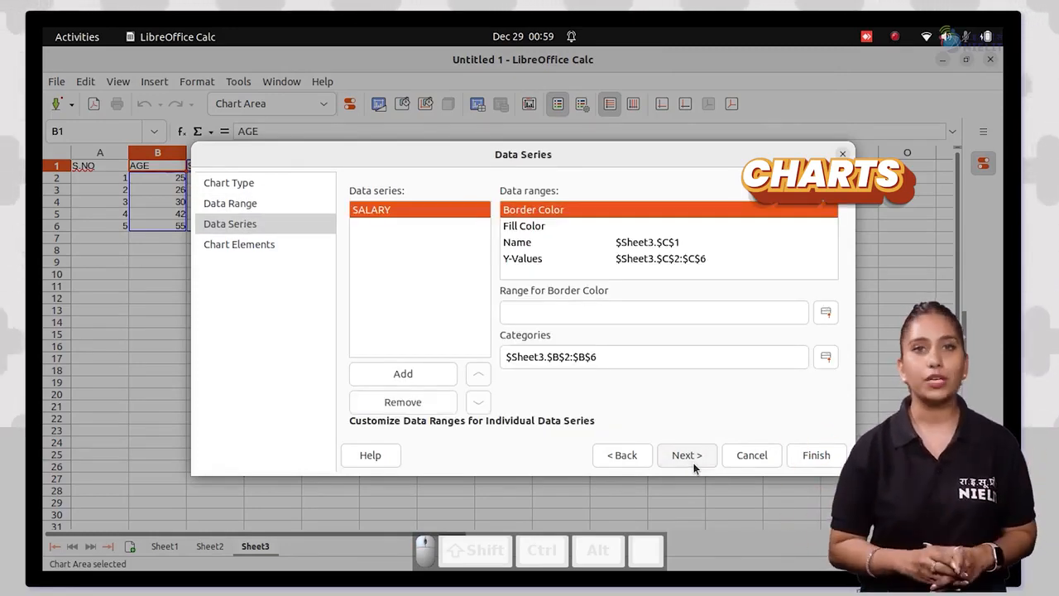
Title the column chart Age Vs Salary, name the X axis Age and the Y axis Salary, and finish the chart
click(686, 455)
text(A)
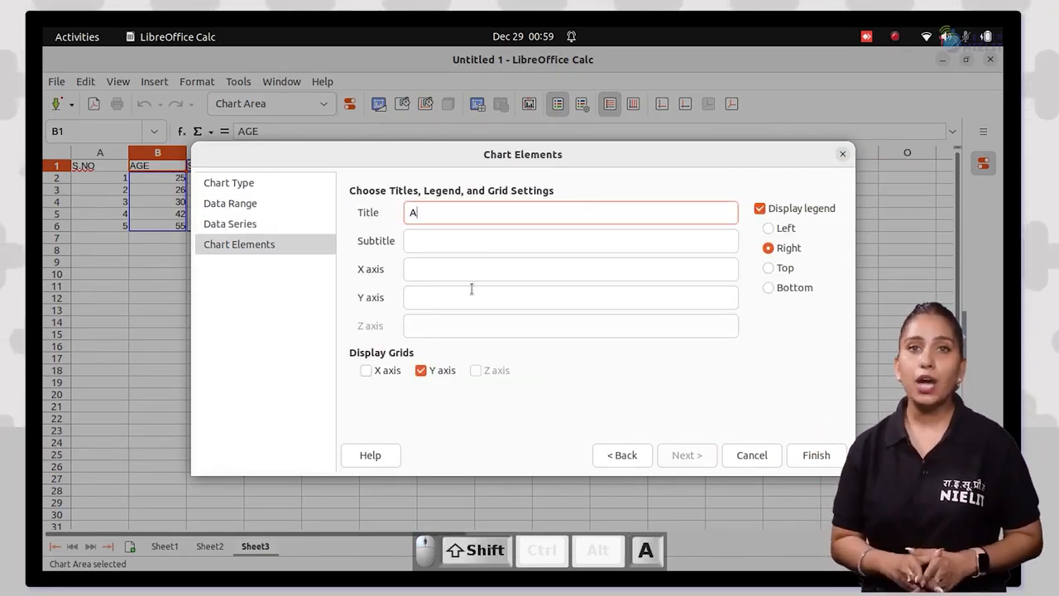
text(ge Vs Salary)
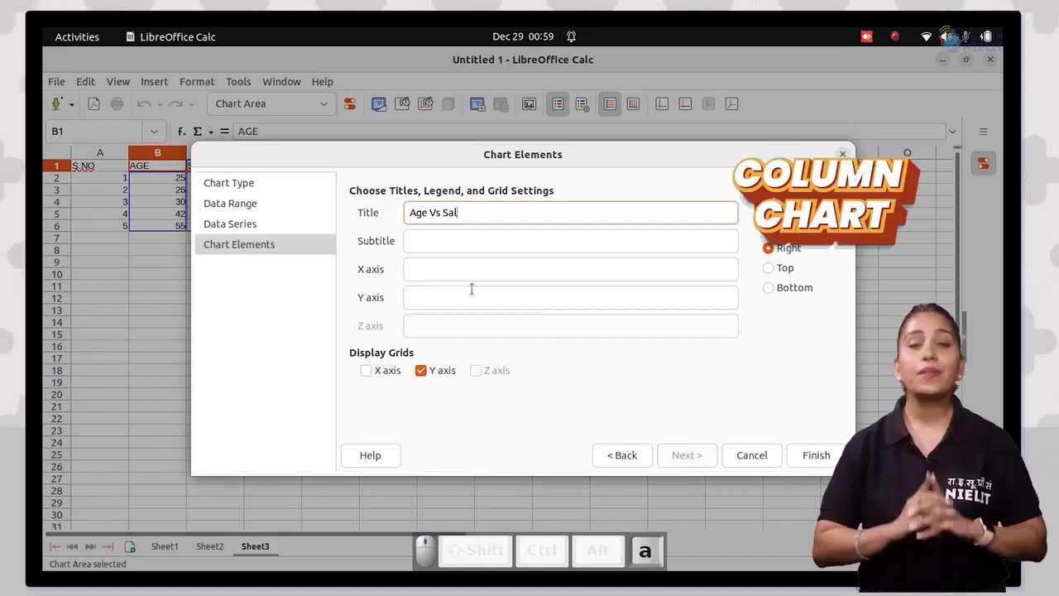
click(441, 266)
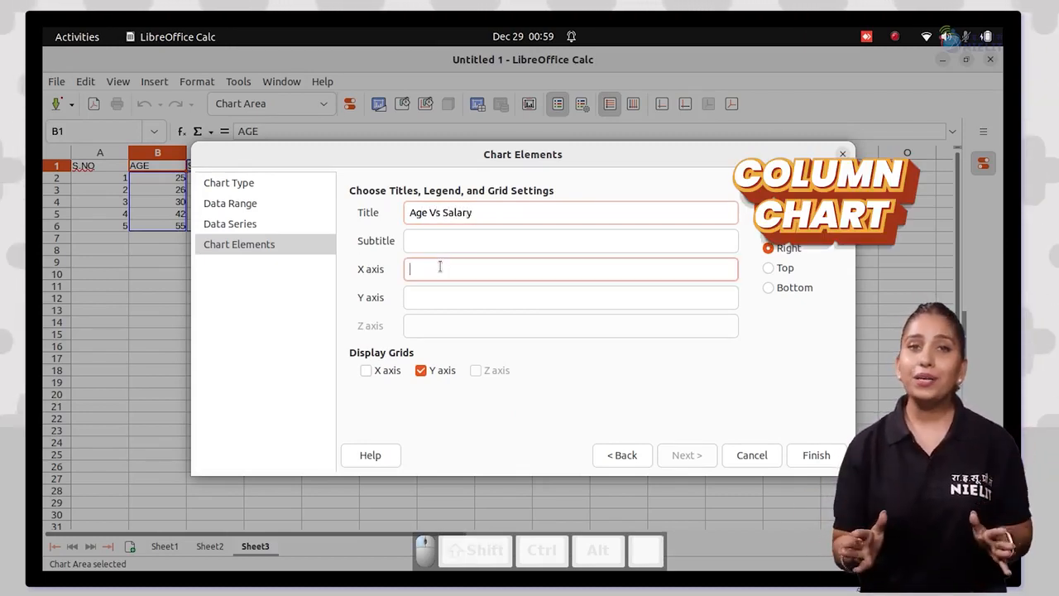
text(Age)
key(Tab)
text(S)
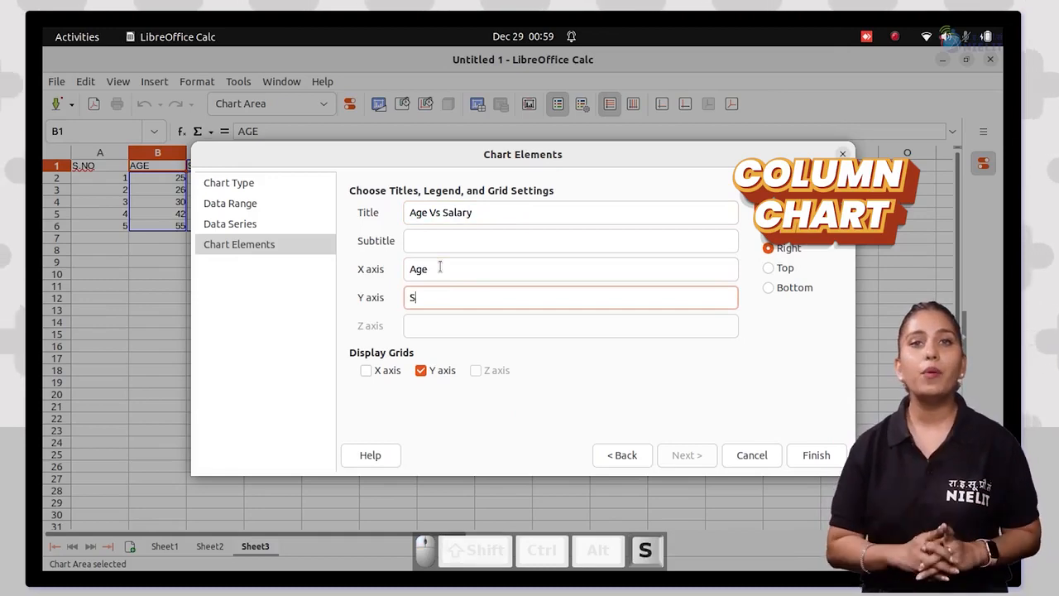
text(alary)
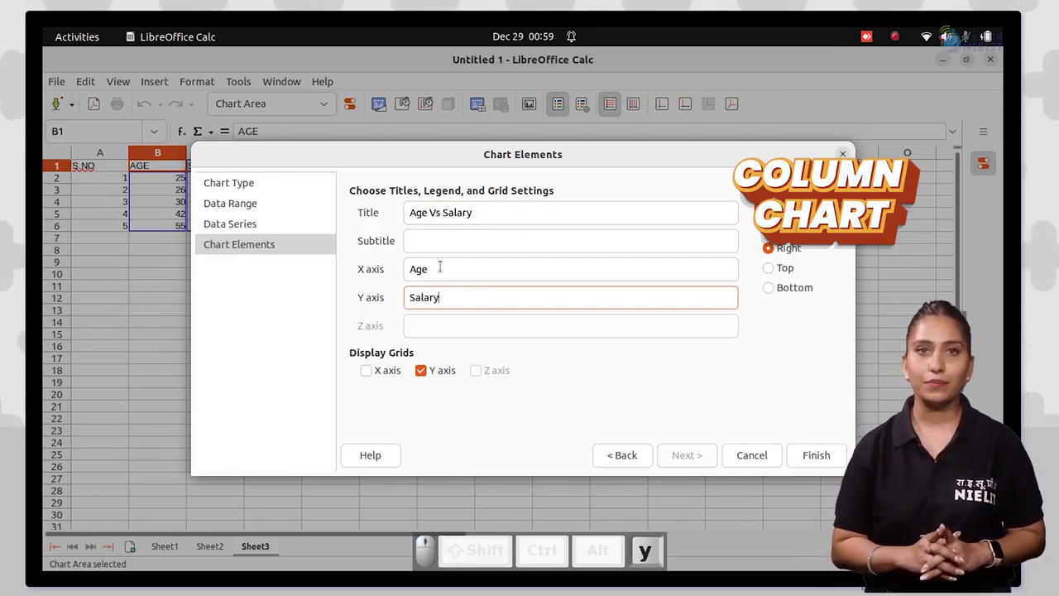
click(815, 455)
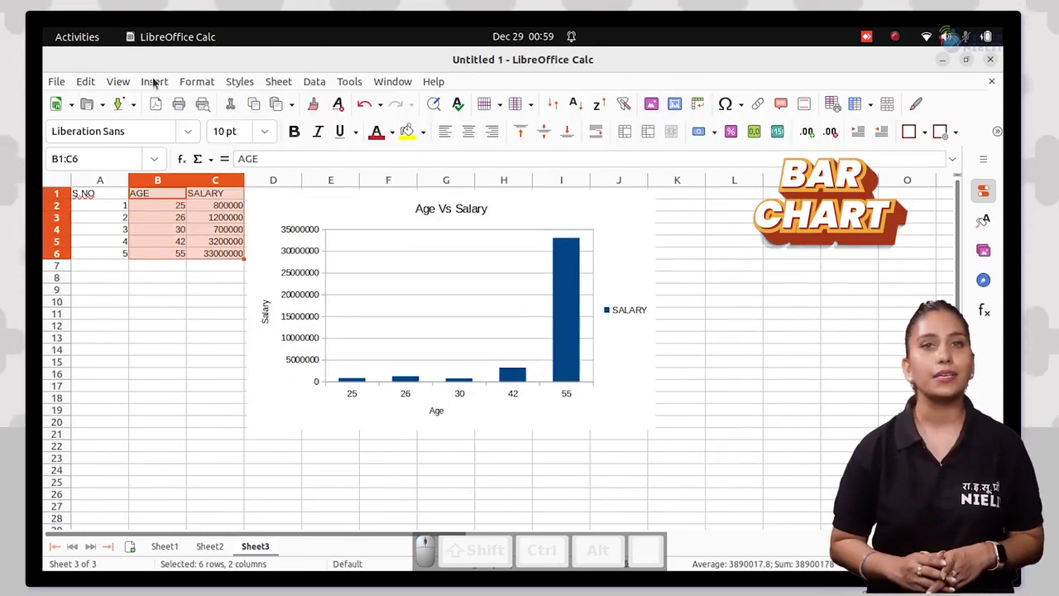
Set up a normal bar chart from the age and salary range B1:C6, keeping the proposed data range and series
click(152, 80)
click(172, 116)
click(374, 226)
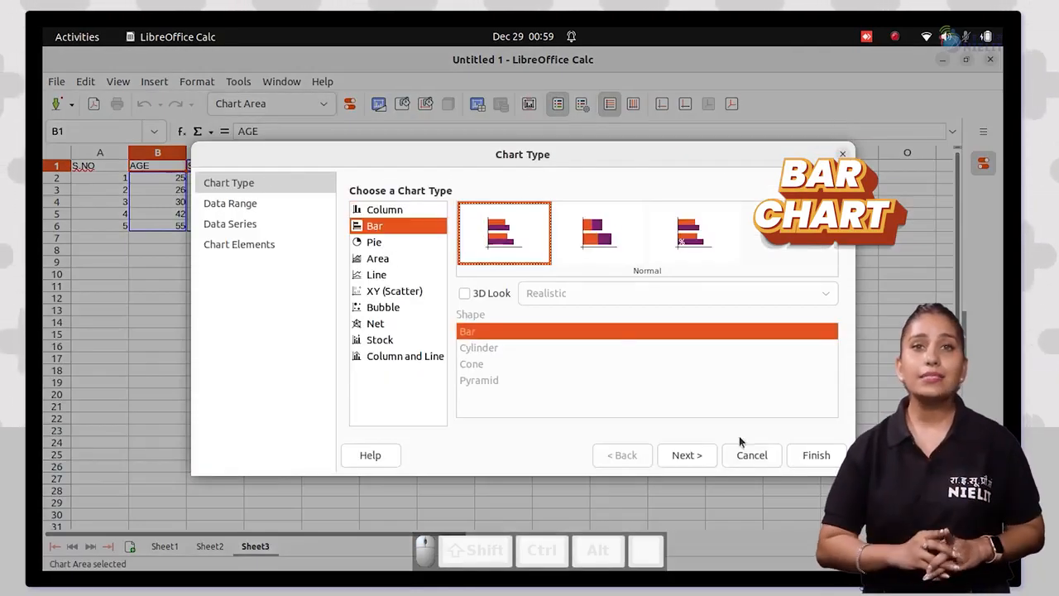
click(687, 455)
click(687, 455)
click(686, 455)
Give the bar chart the title Age Vs Salary with axis titles Age (X) and Salary (Y), and create it
text(Age Vs Salary)
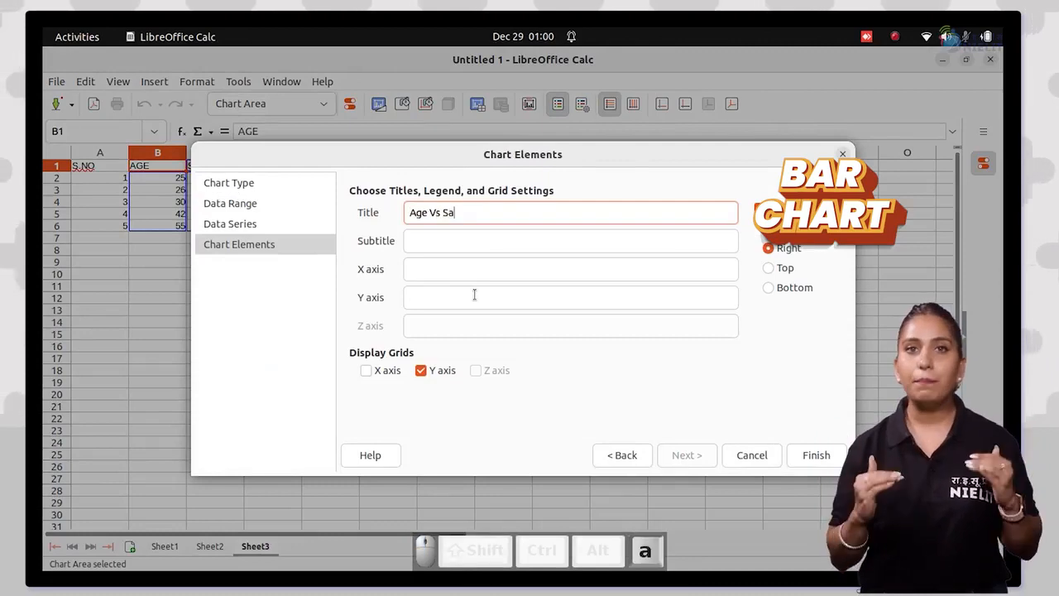
click(438, 269)
text(Age)
key(Tab)
text(Salary)
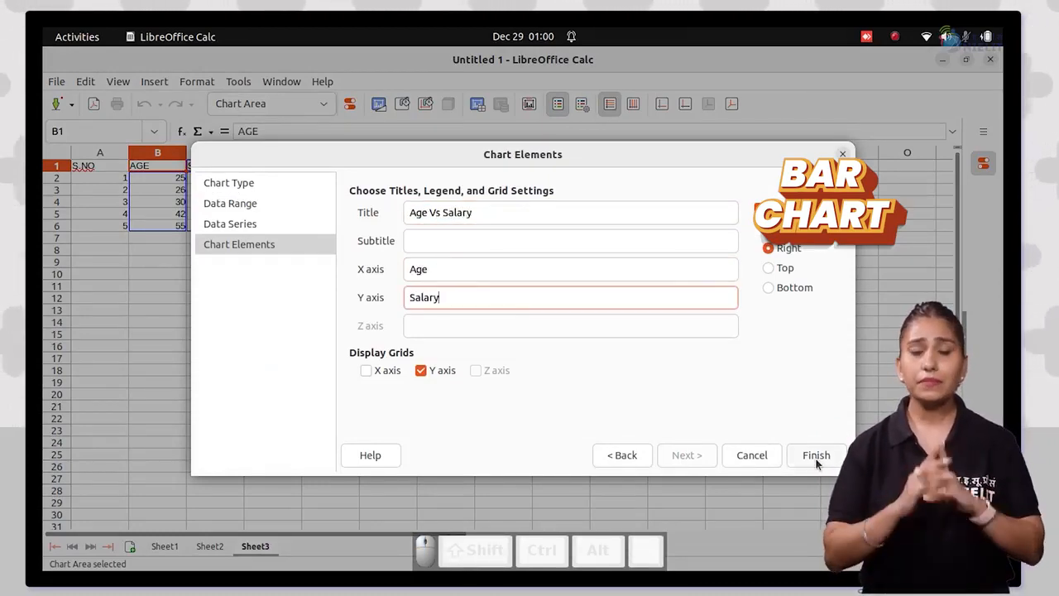
click(817, 456)
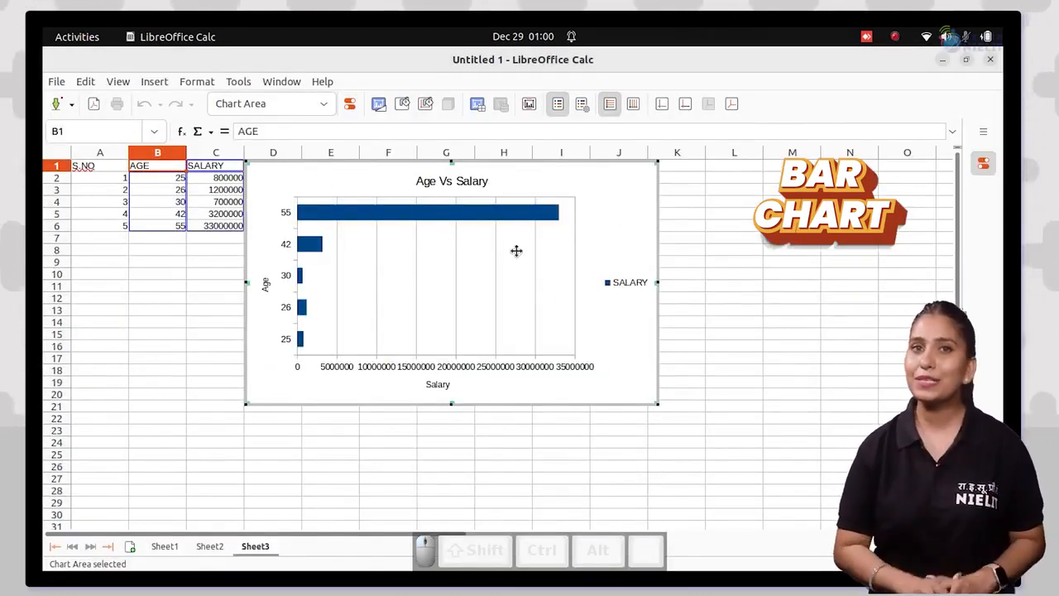
Set up a line chart of the Points and Lines type from the data in B1:C6
click(168, 250)
drag(162, 195, 246, 259)
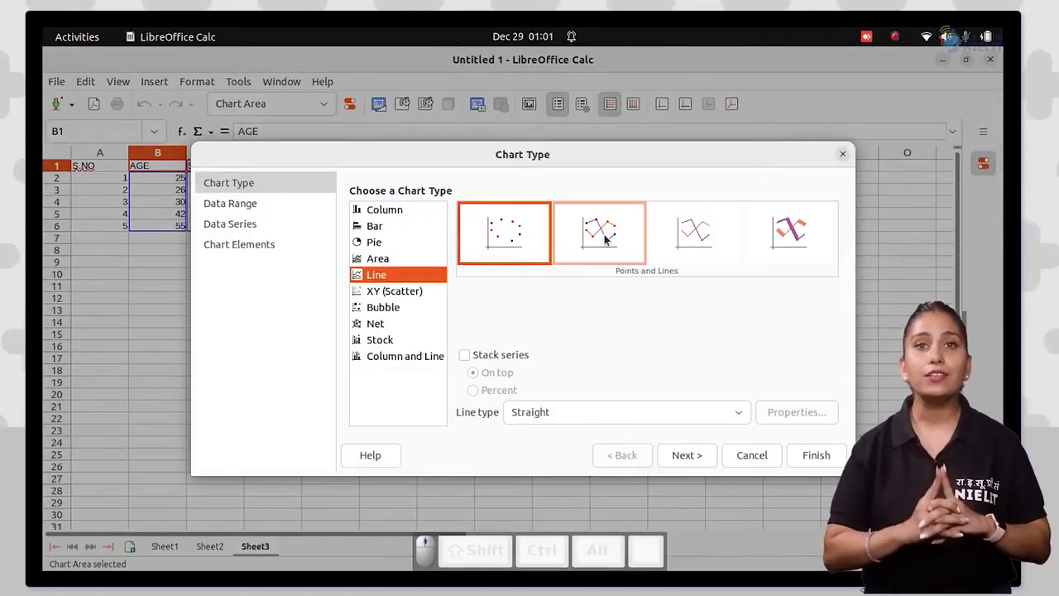
click(607, 239)
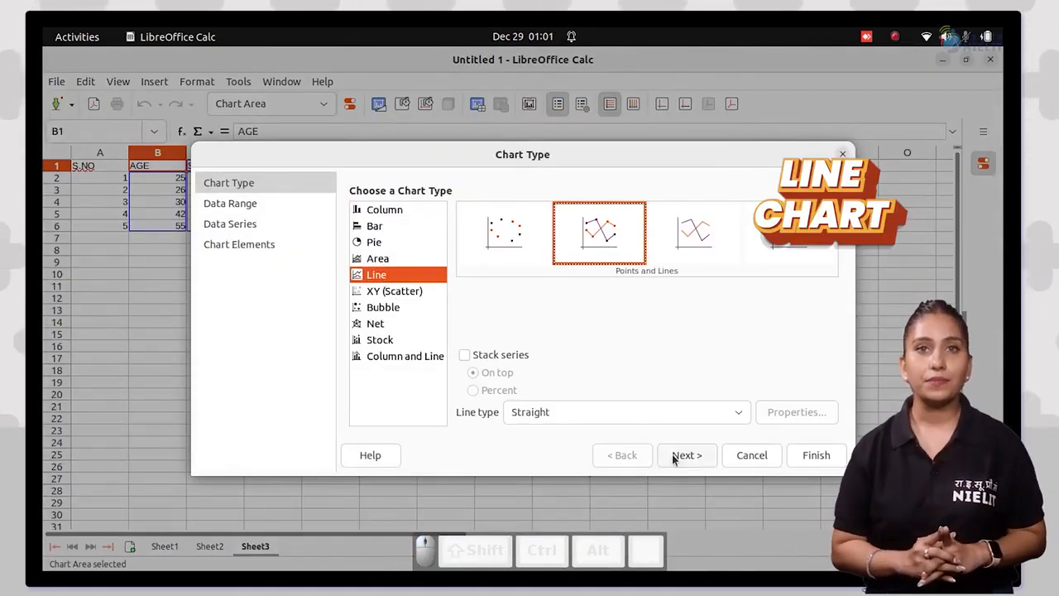
click(680, 455)
double_click(685, 455)
Title the line chart Age Vs Salary, name its X axis Age and Y axis Salary, and finish it
text(Age Vs Salary)
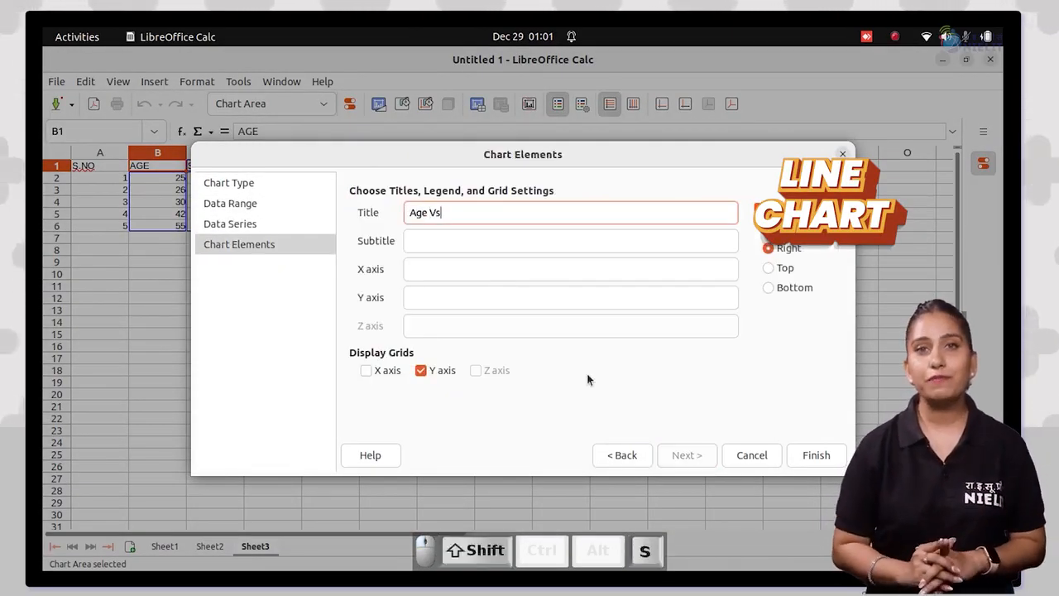
key(Tab)
key(Tab)
text(Age)
key(Tab)
text(Salary)
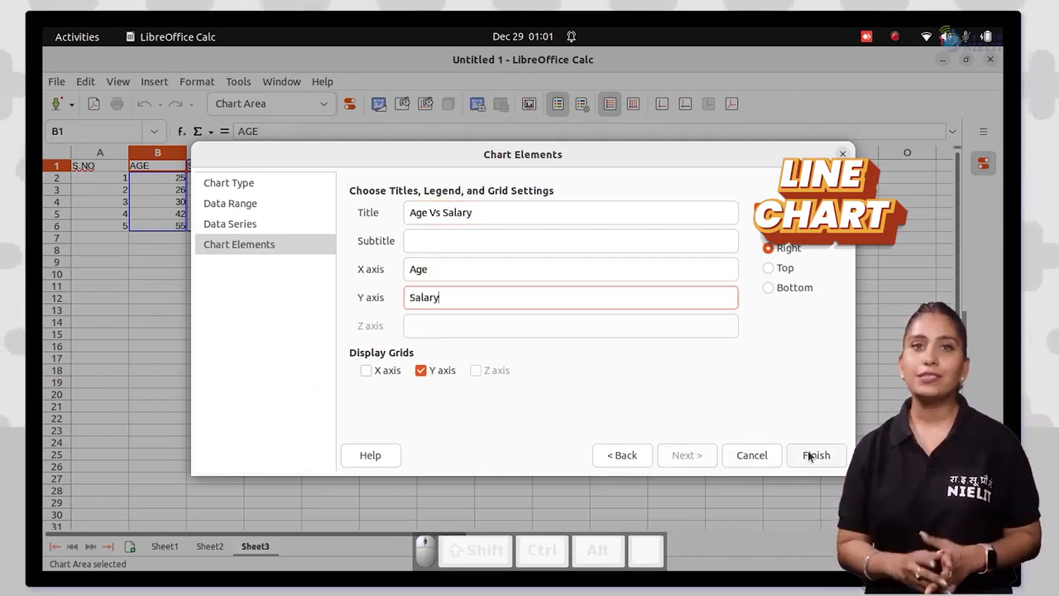
click(813, 454)
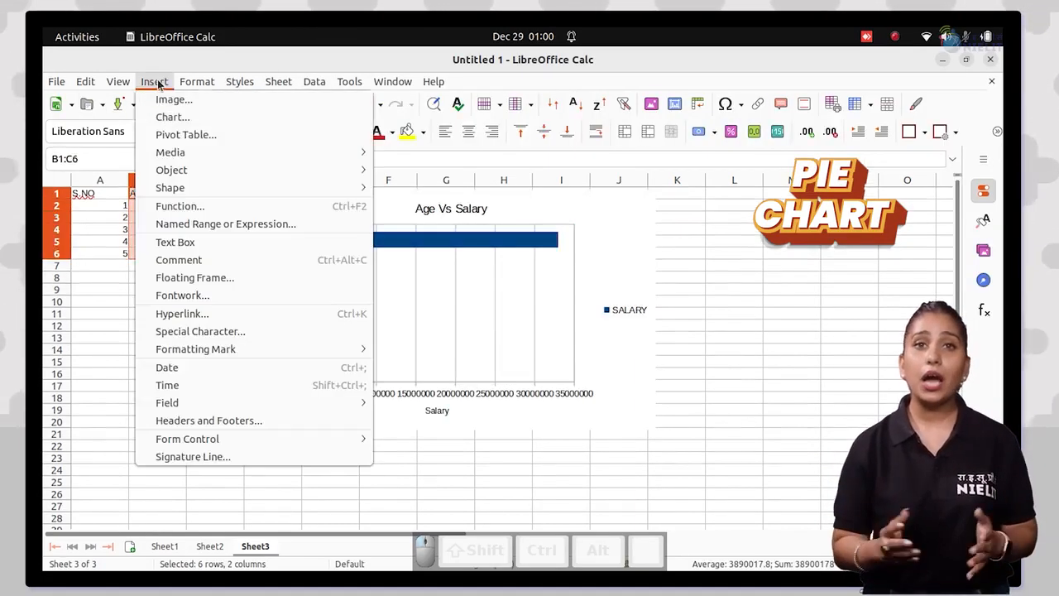
Set up a pie chart of the Exploded Donut type from B1:C6, with the first column as label
click(173, 116)
click(377, 242)
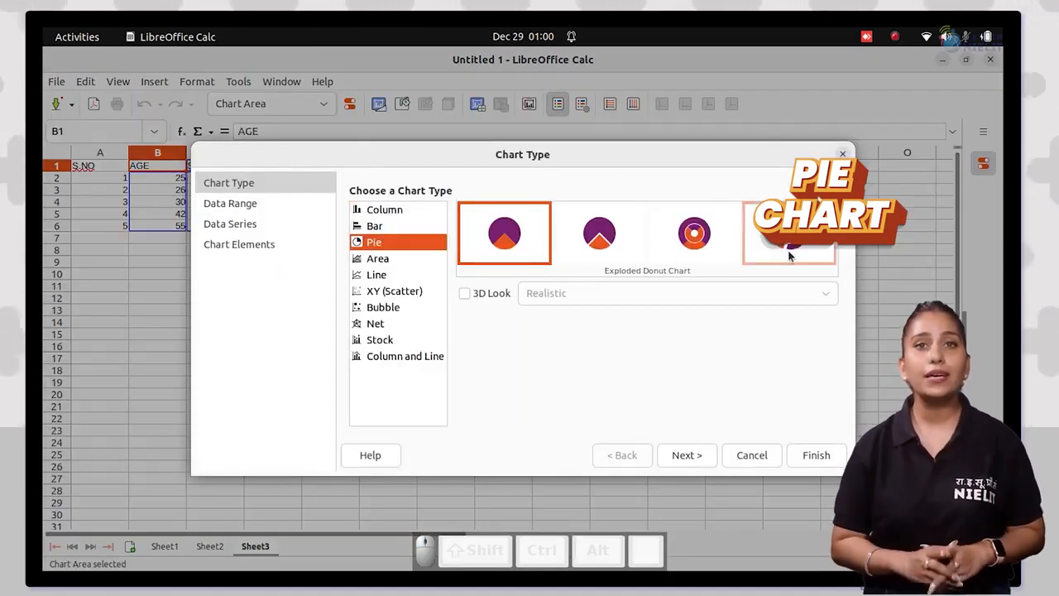
click(686, 455)
click(389, 295)
click(681, 458)
click(681, 458)
Title the donut chart Age Vs Salary and create it
text(Age)
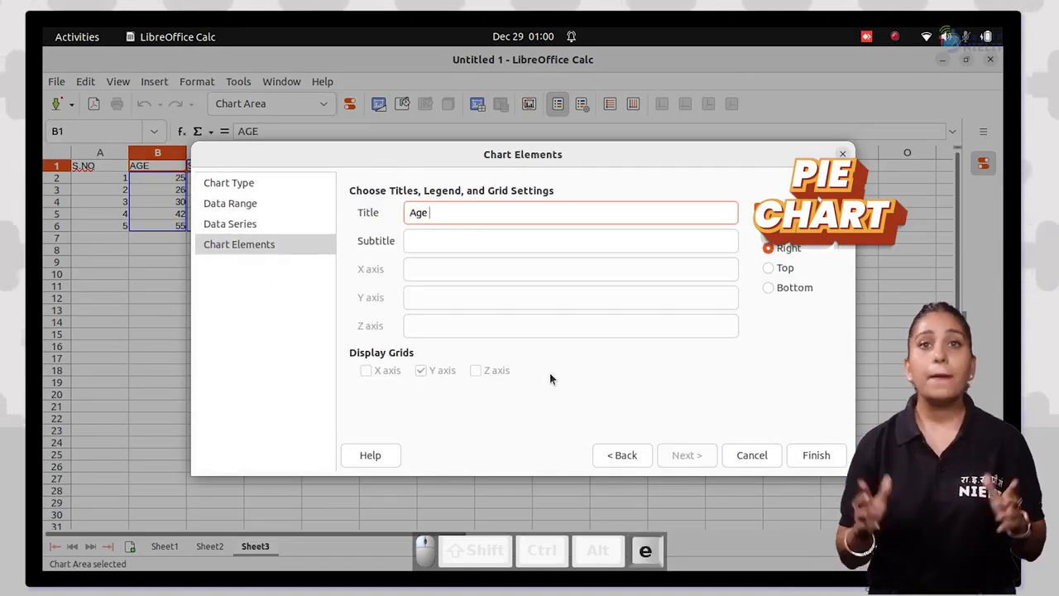
text( Vs Salary)
click(808, 453)
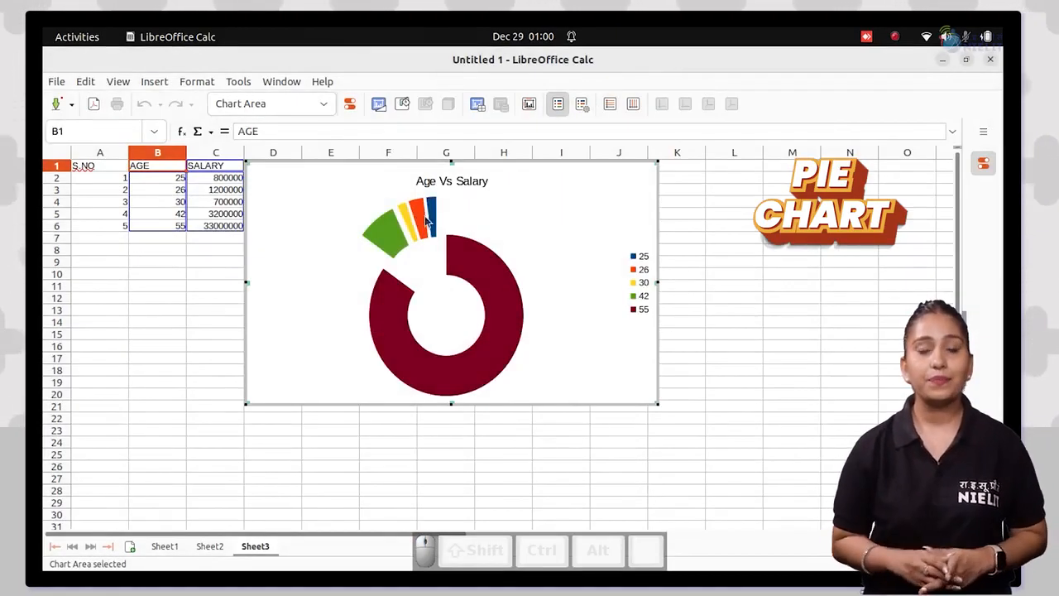
Set up a normal area chart from the age and salary data in B1:C6, keeping the proposed data series
click(141, 245)
drag(157, 192, 217, 255)
click(154, 81)
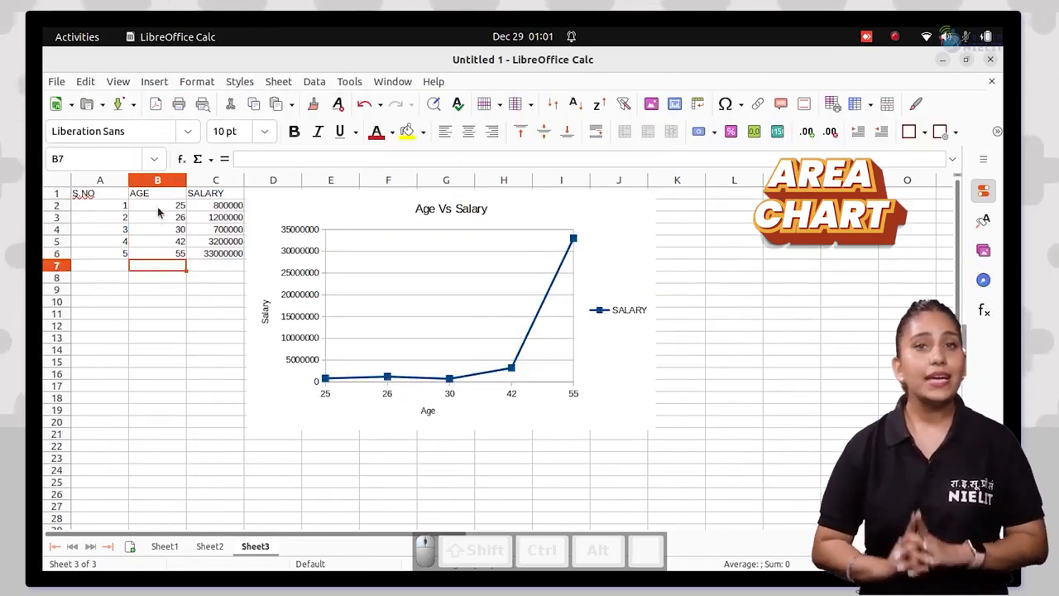
drag(157, 193, 218, 254)
click(154, 81)
click(172, 117)
click(381, 258)
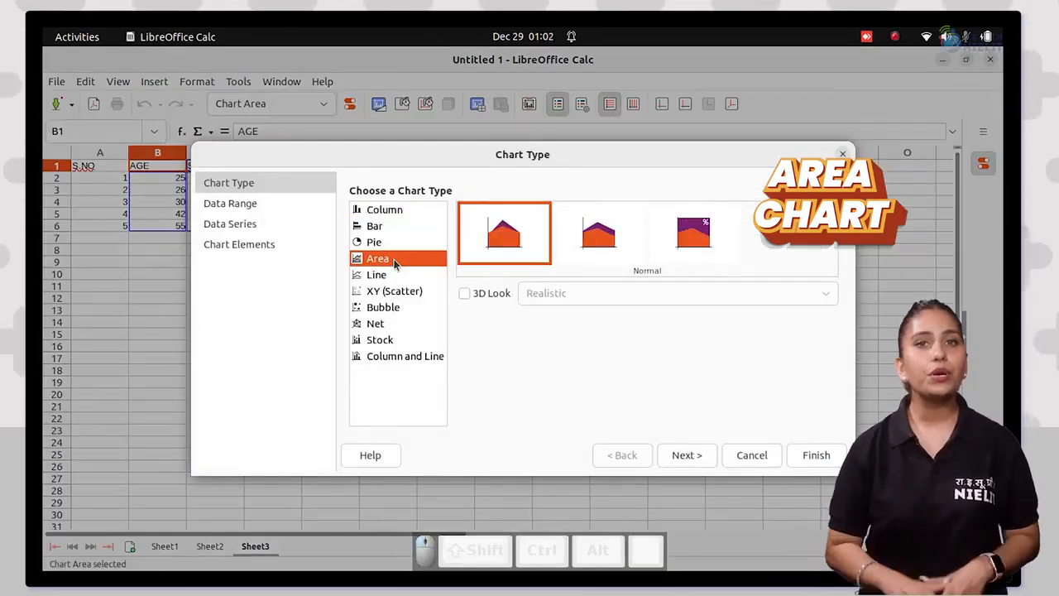
click(683, 455)
click(687, 455)
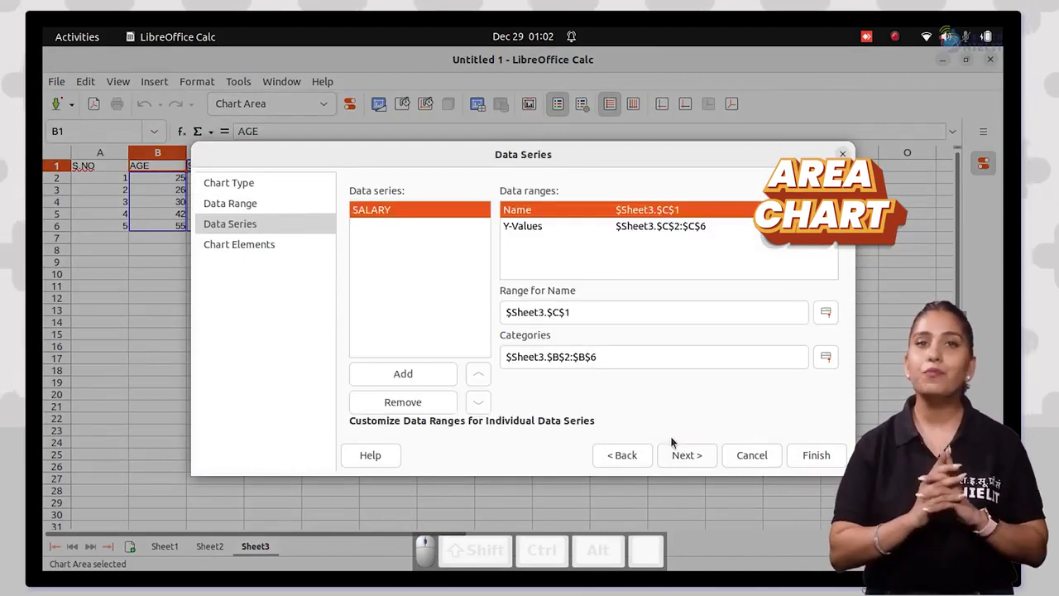
click(687, 455)
Title the area chart Age Vs Salary Area, name the X axis Age and the Y axis Salary, and finish it
text(Age Vs Salary Area)
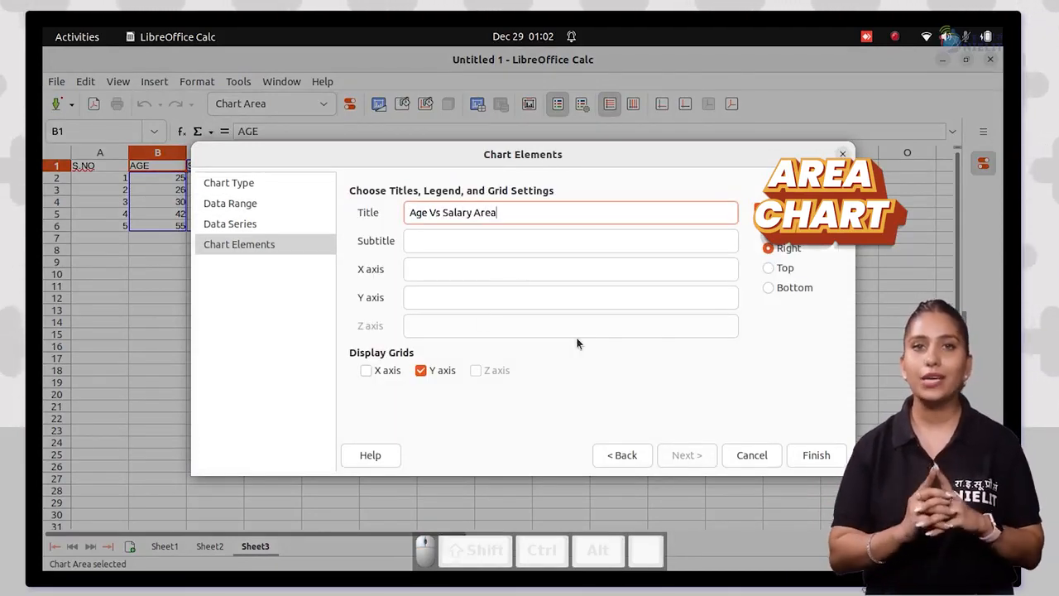
click(458, 268)
text(Age)
key(Tab)
text(Salary)
key(Return)
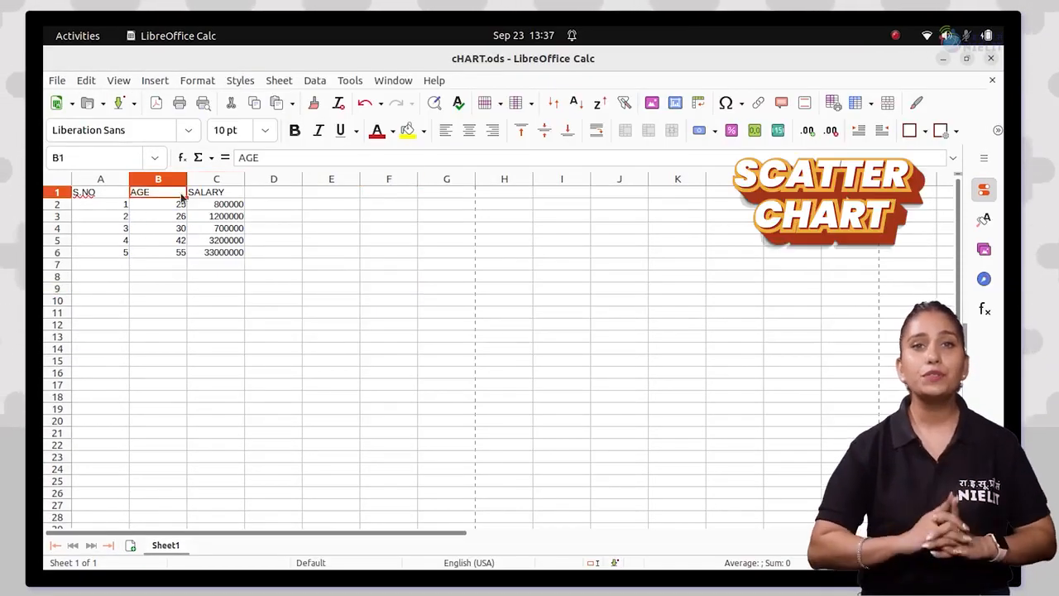
Set up an XY (Scatter) chart from B1:C6 in cHART.ods, with first row as label off and first column as label on
drag(183, 195, 216, 252)
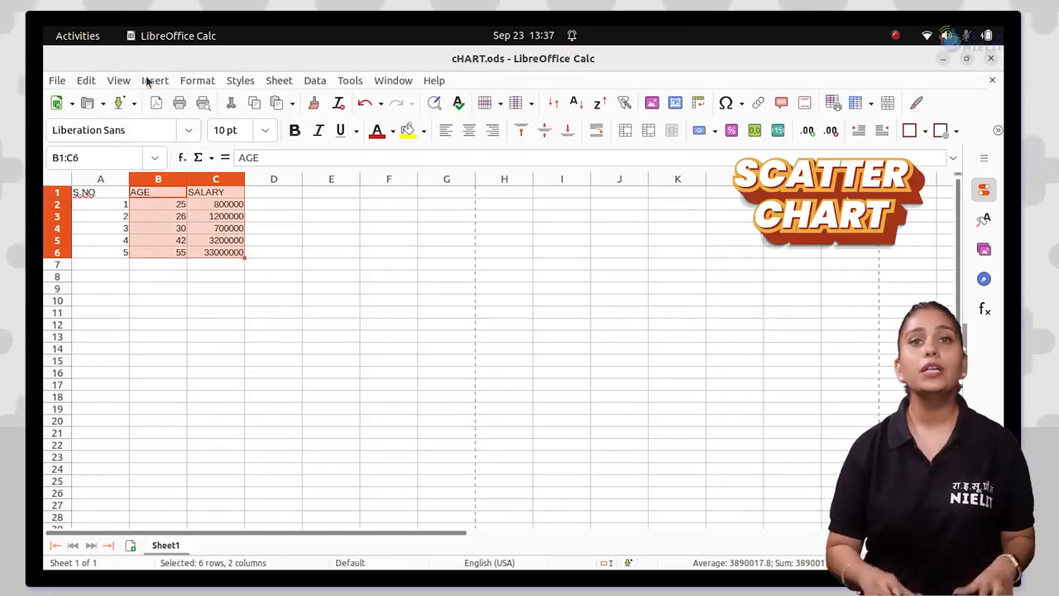
click(154, 80)
click(170, 113)
click(394, 290)
click(687, 453)
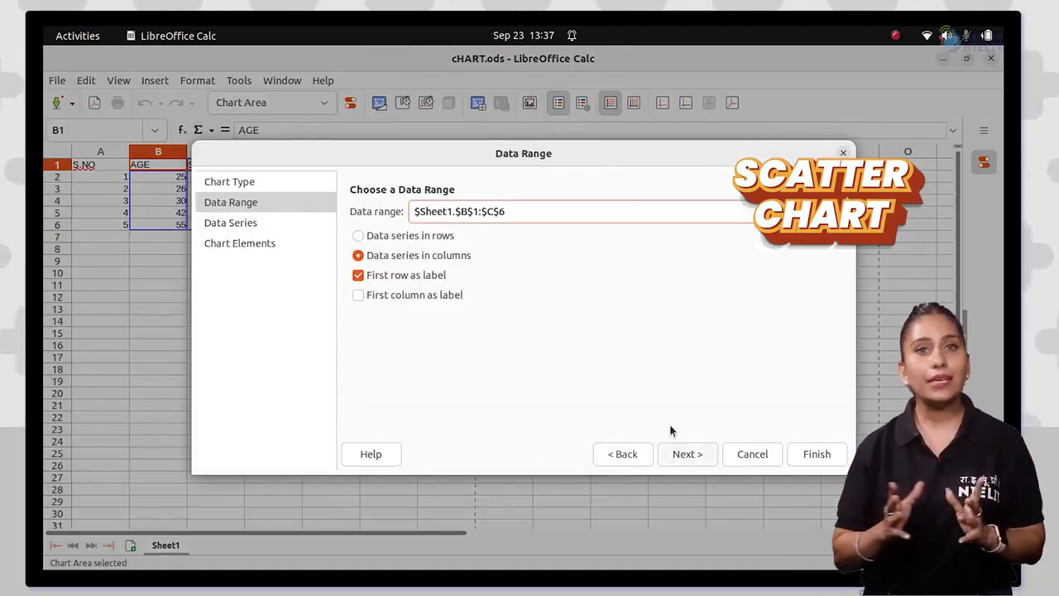
click(357, 272)
click(356, 295)
click(712, 454)
click(687, 453)
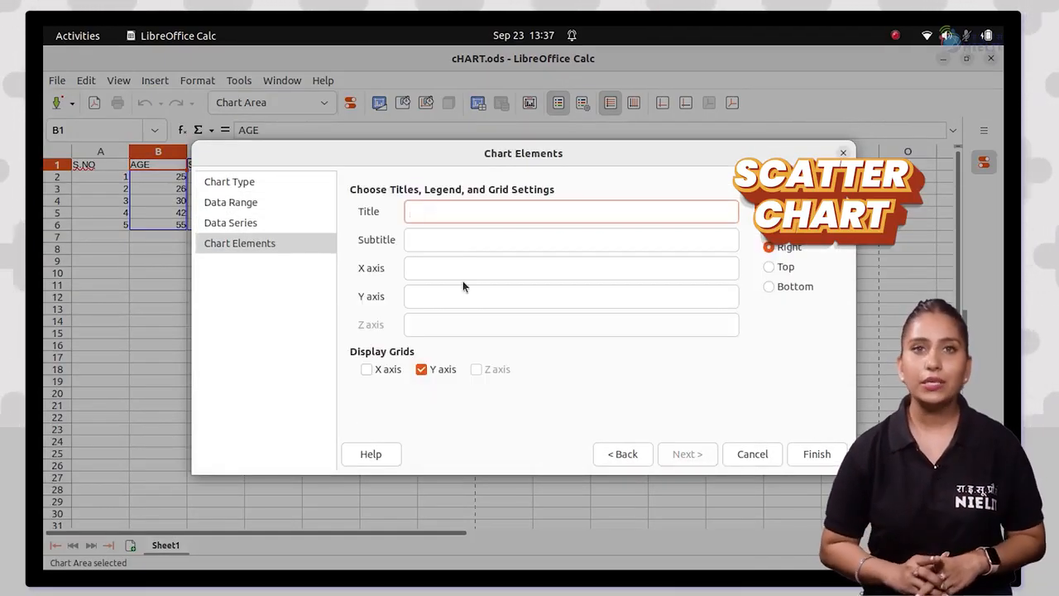
Name the scatter chart's X axis Age and Y axis Salary, title it Age Vs Salary, and create it
click(464, 269)
text(Age)
click(459, 295)
text(Salary)
click(455, 212)
text(Age Vs Salary)
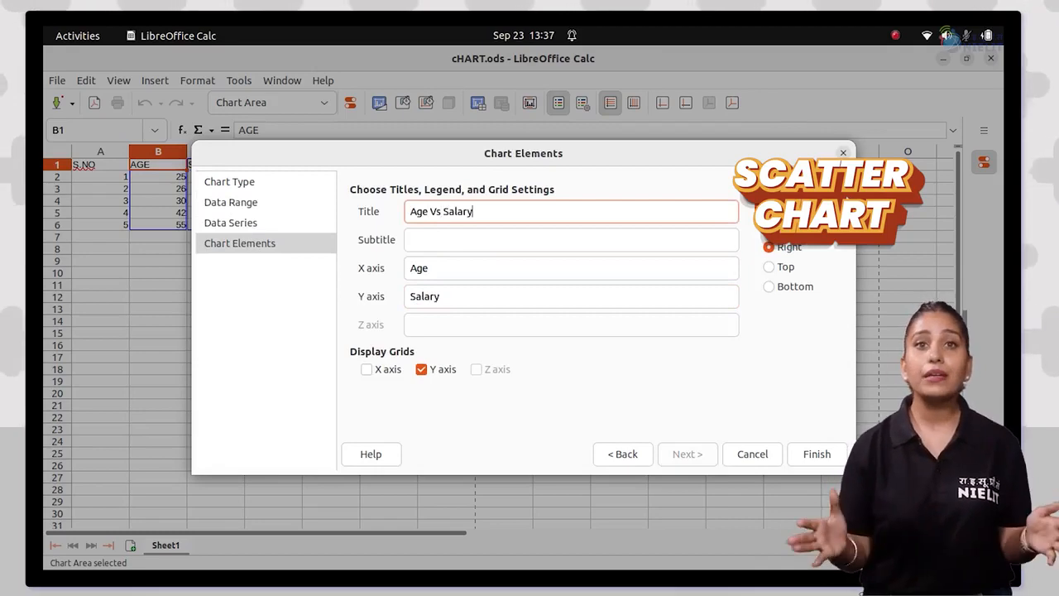
click(807, 454)
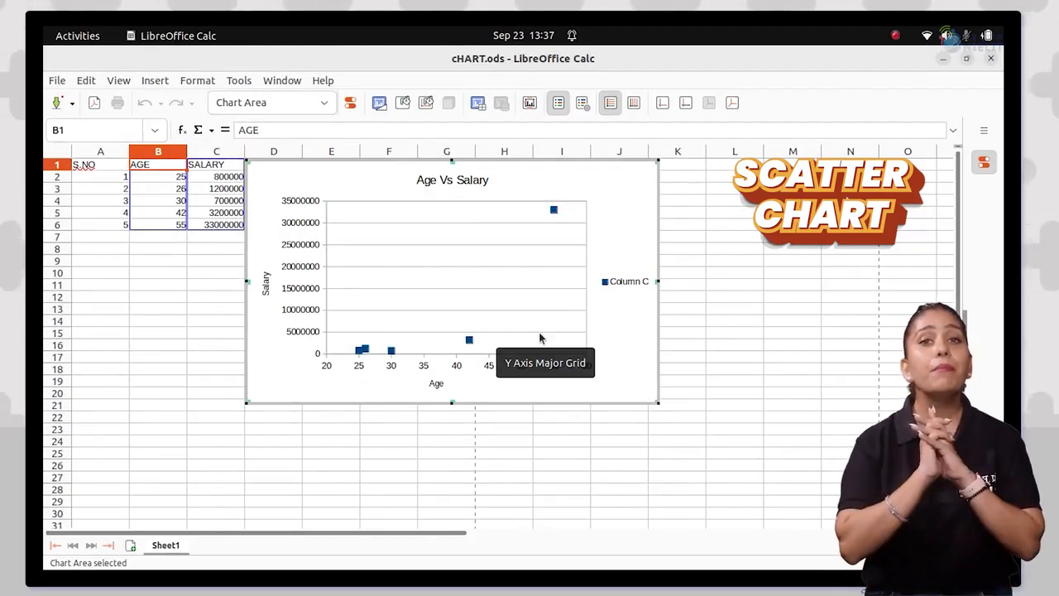
mouse_move(70, 370)
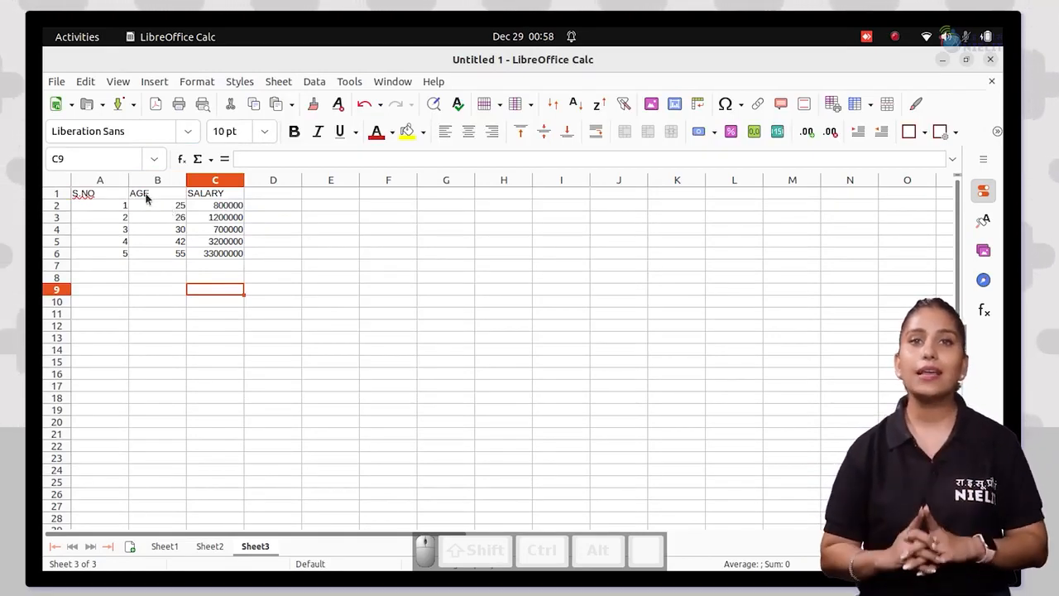
Set up a normal column chart from B1:C6 on Sheet3, with both first row and first column as label
click(144, 195)
drag(152, 196, 238, 261)
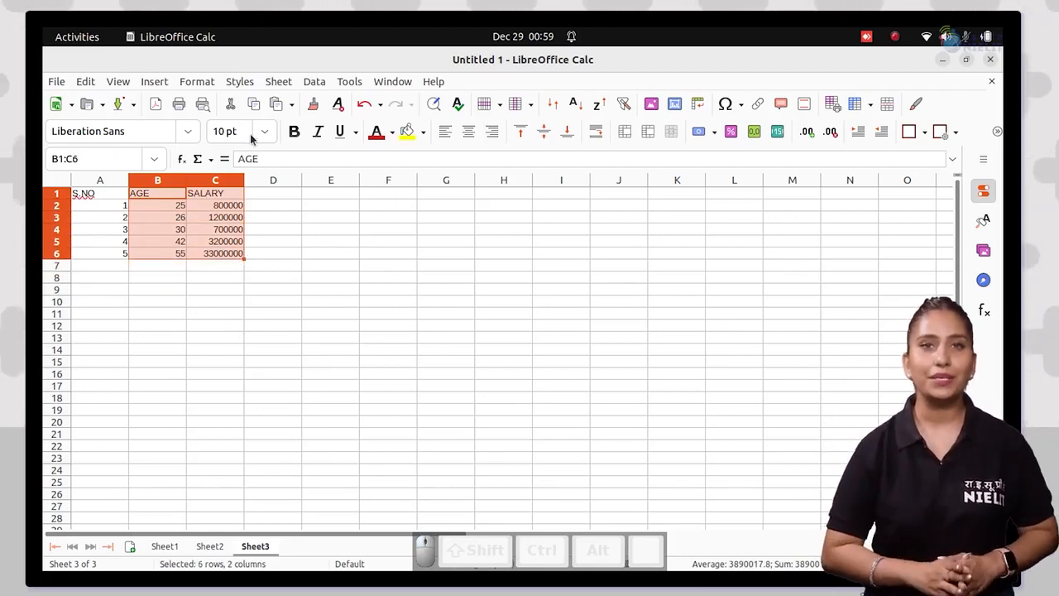
click(152, 82)
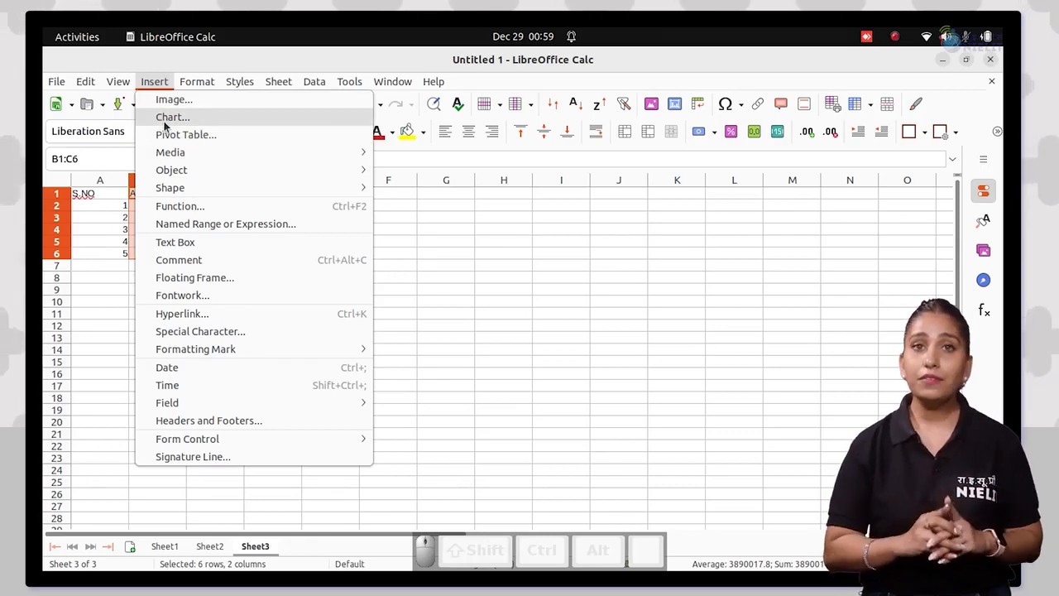
click(162, 117)
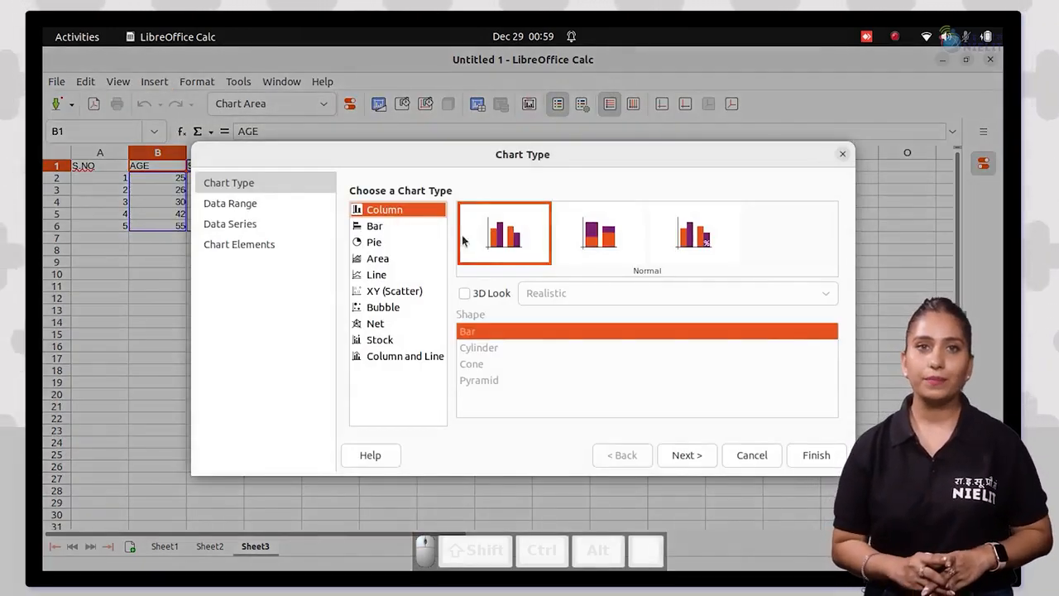
click(667, 464)
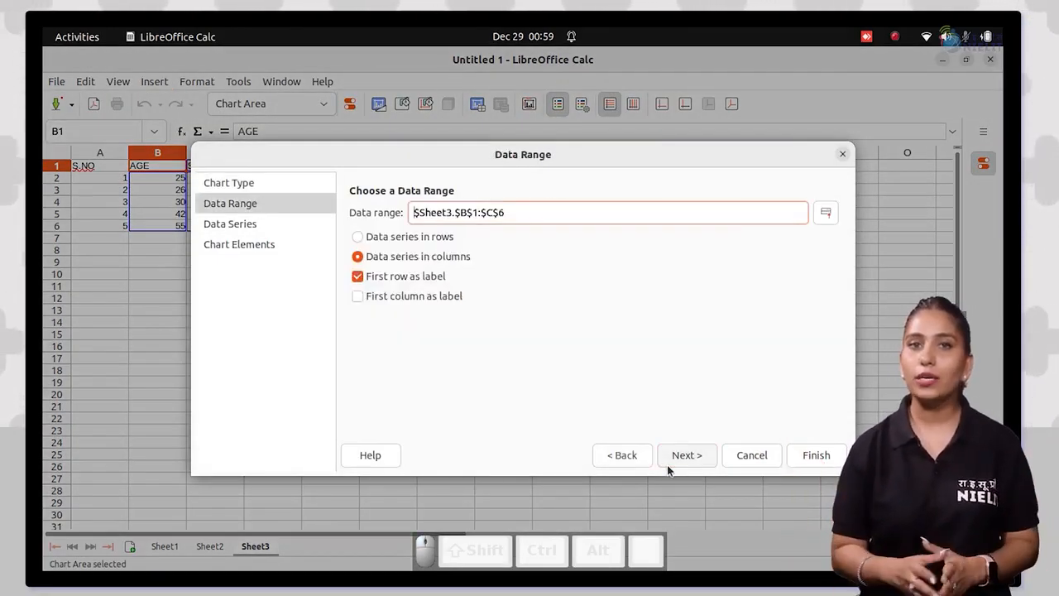
click(361, 298)
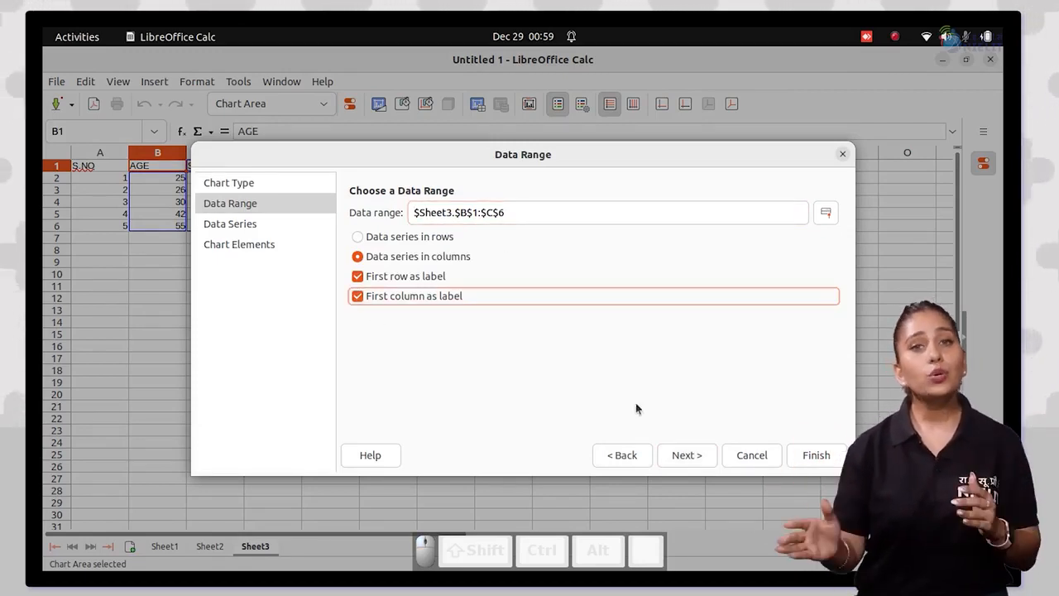
click(694, 465)
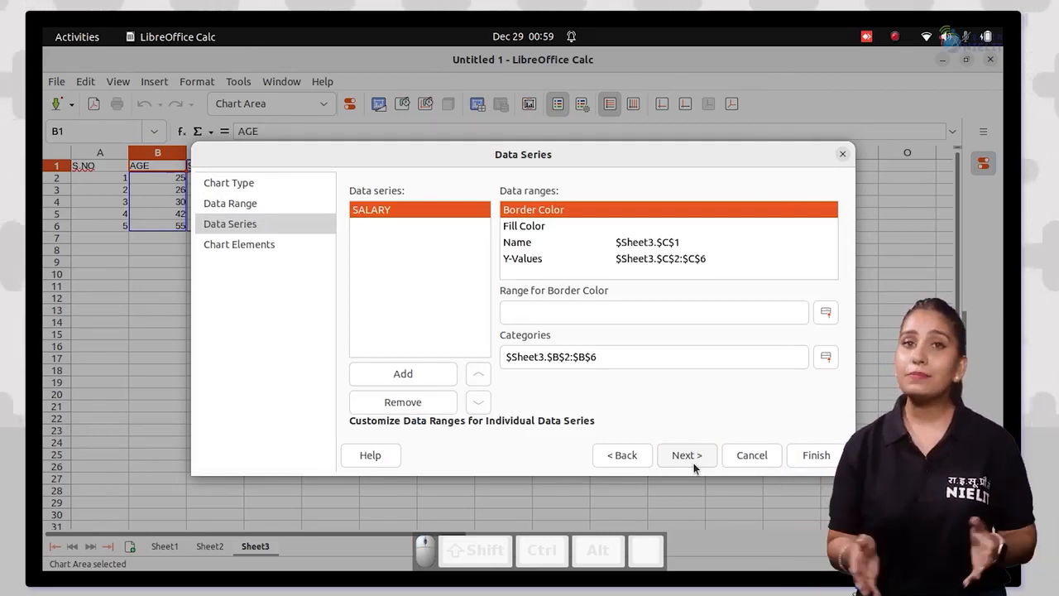
Title the column chart Age Vs Salary, name the X axis Age and the Y axis Salary, and create it
click(694, 462)
text(Age )
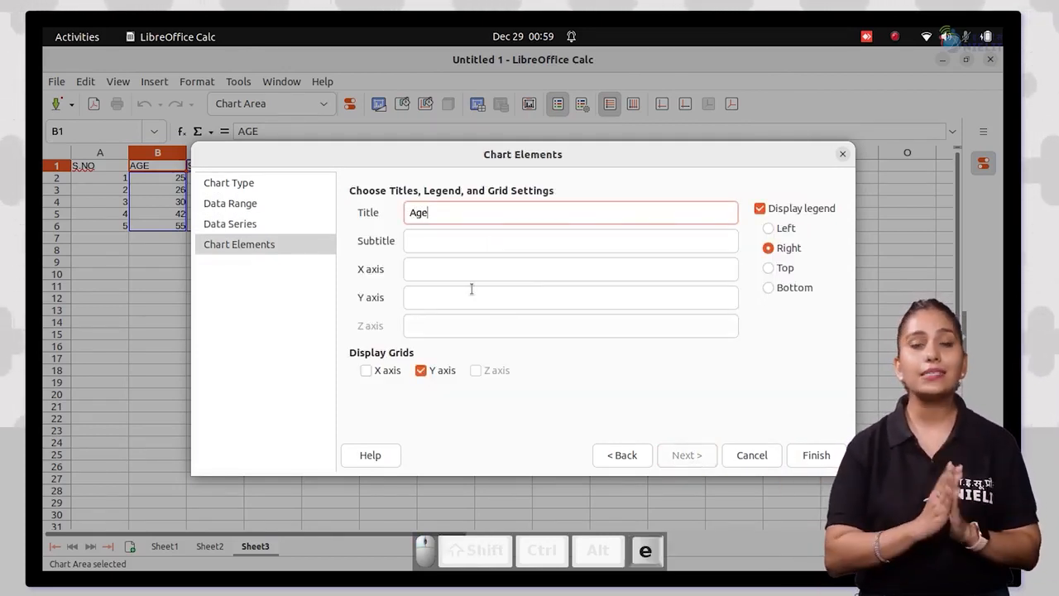
text(Vs Sala)
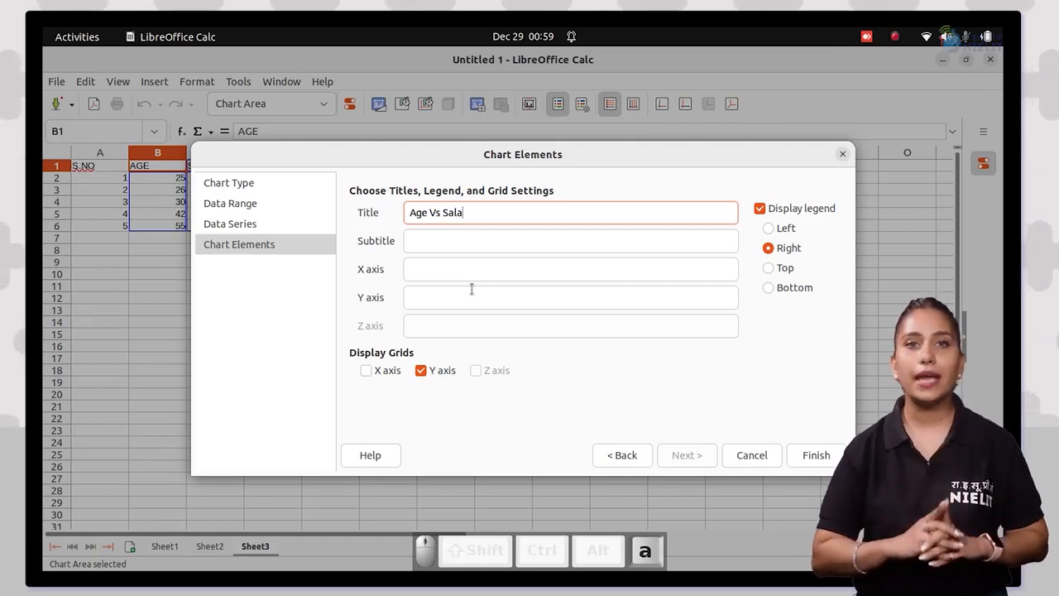
text(ry)
click(439, 267)
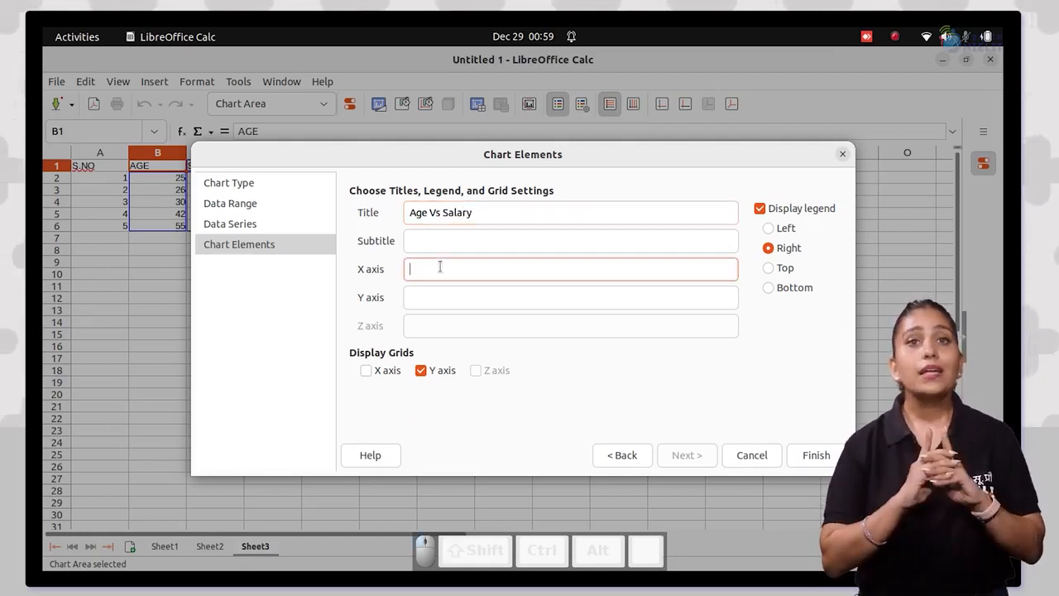
text(Age)
key(Tab)
text(Sal)
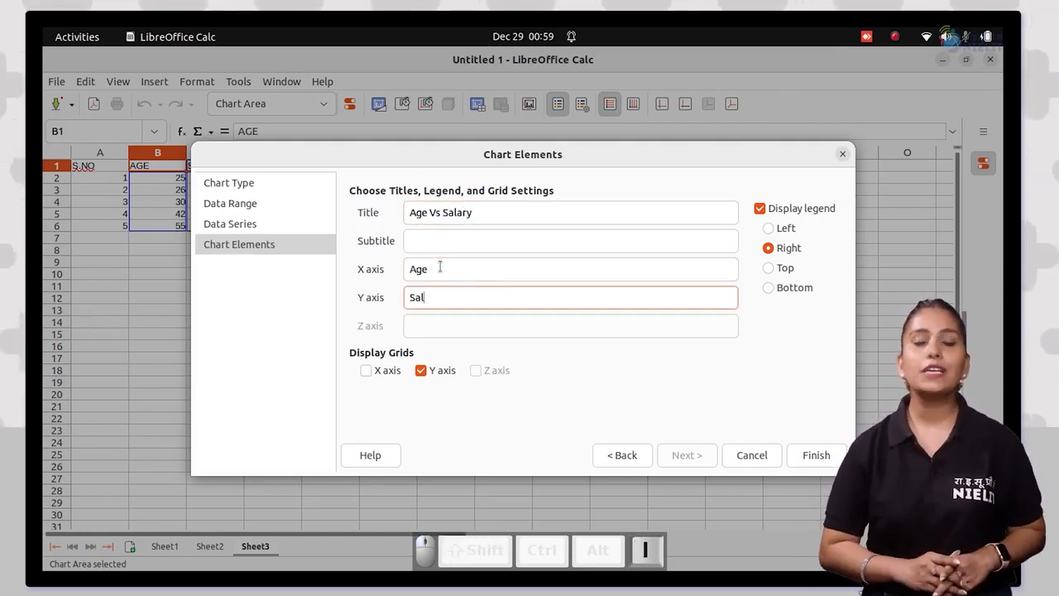
click(816, 455)
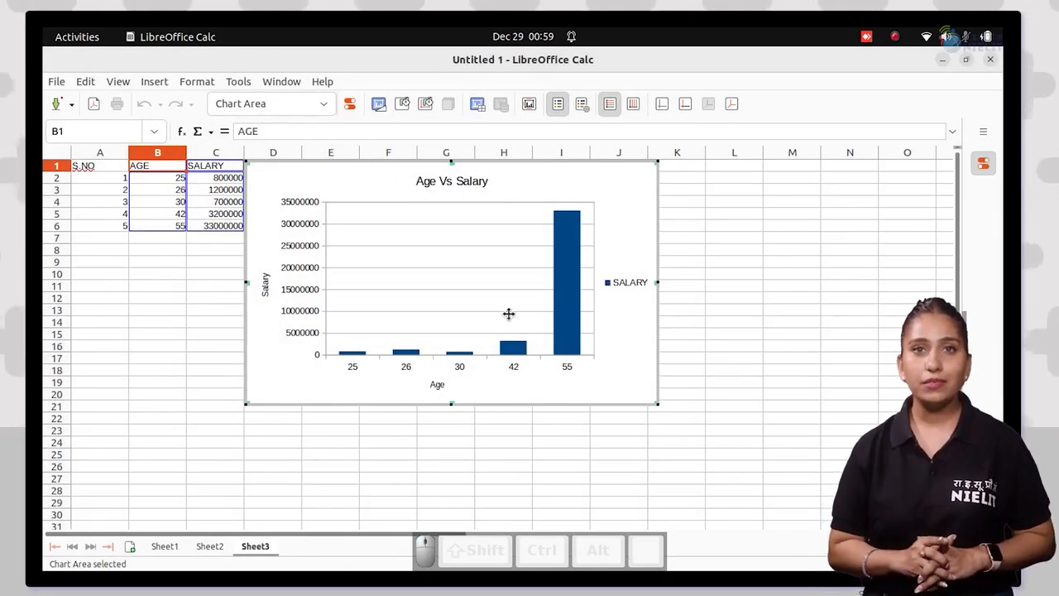